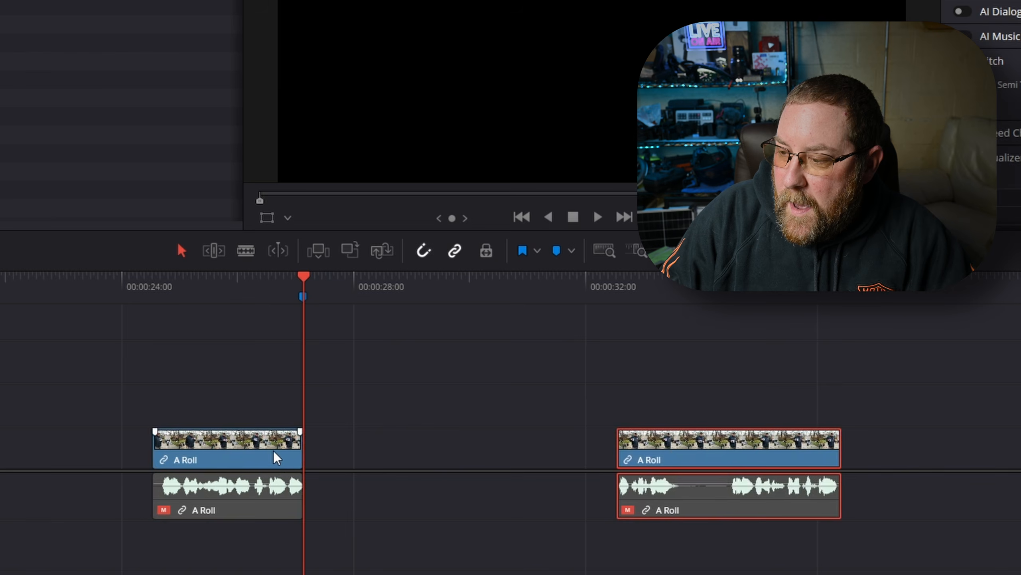
- Extend the end of the first A Roll clip past the playhead to about 00:00:31
click(277, 457)
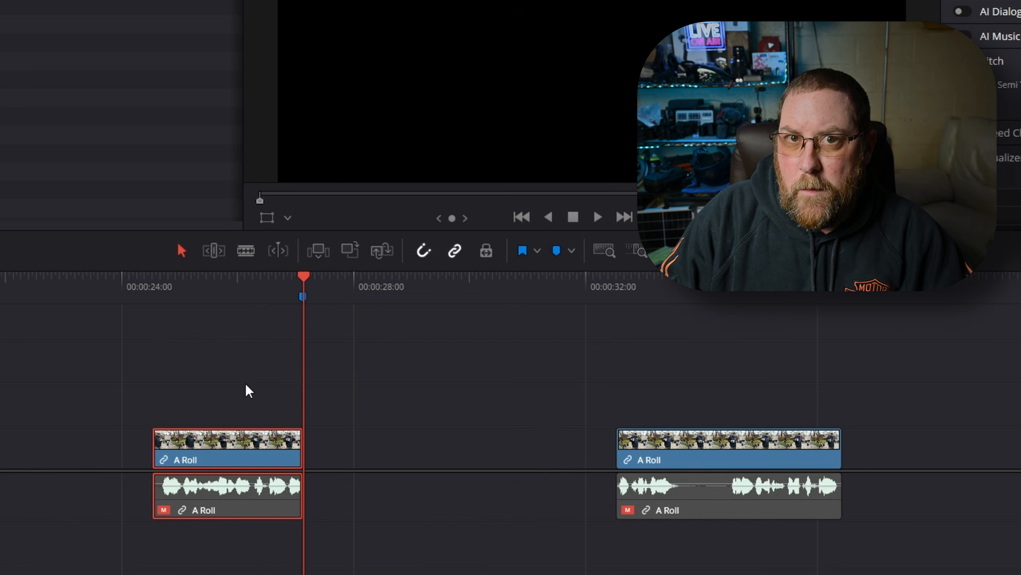
drag(295, 451, 535, 460)
click(419, 461)
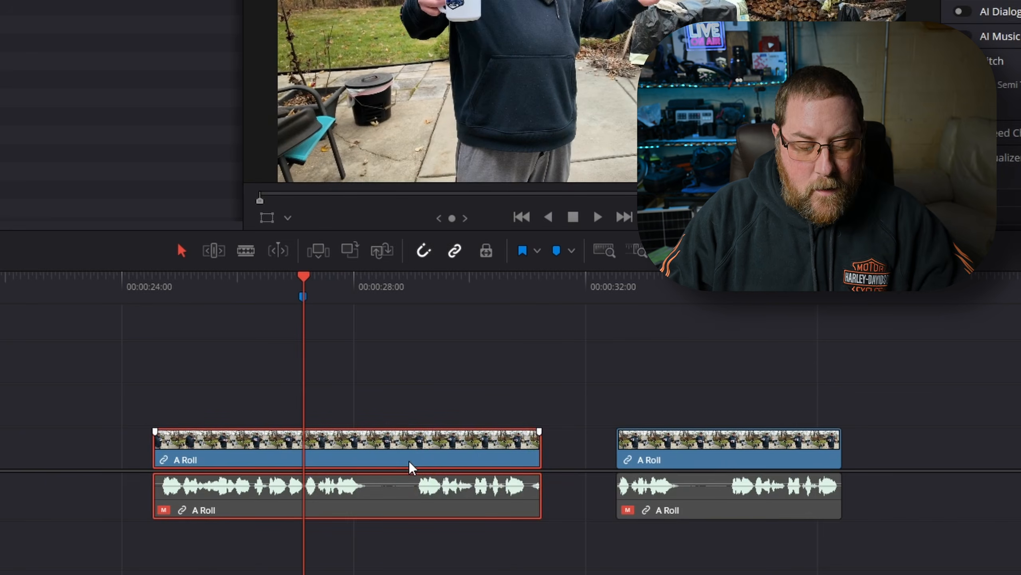
- Turn the part of the extended A Roll clip after the playhead into a freeze frame by changing its clip speed
right_click(411, 467)
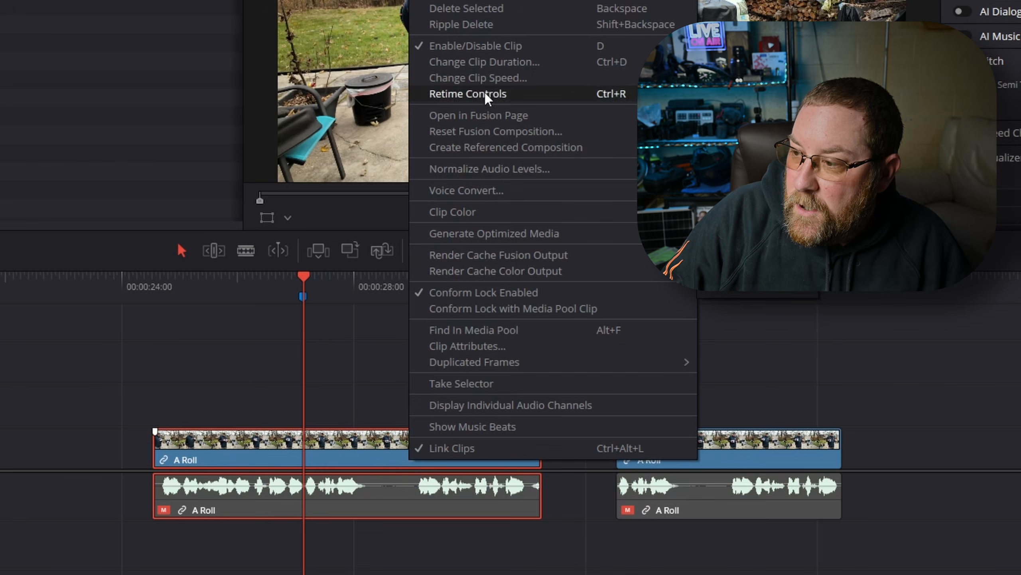
click(480, 77)
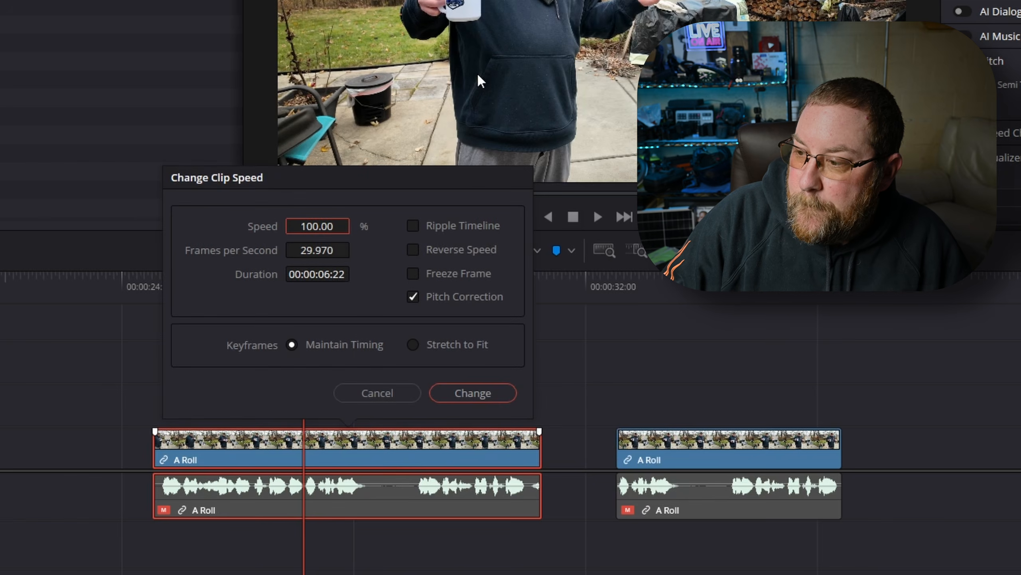
click(418, 274)
click(465, 390)
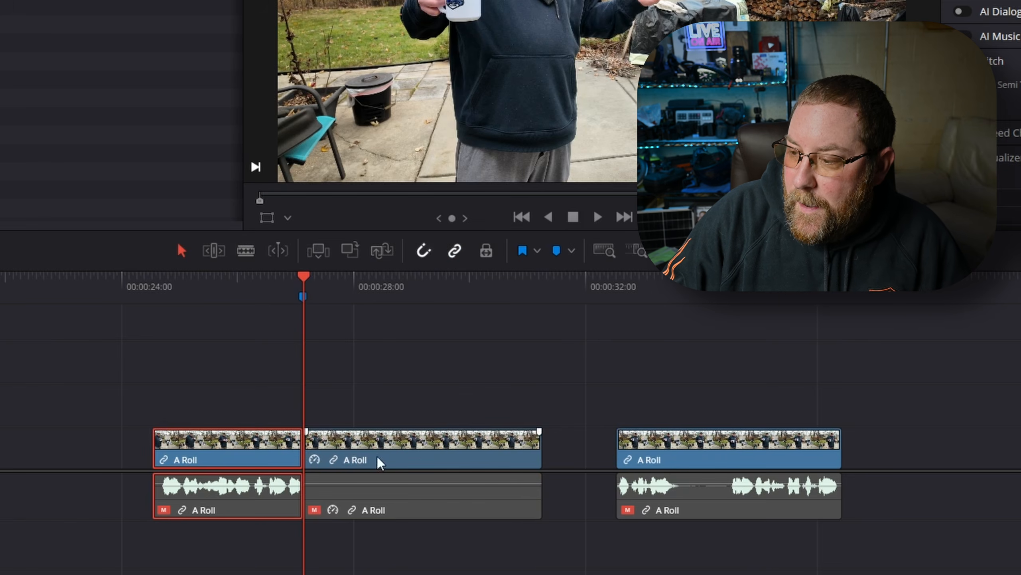
click(407, 453)
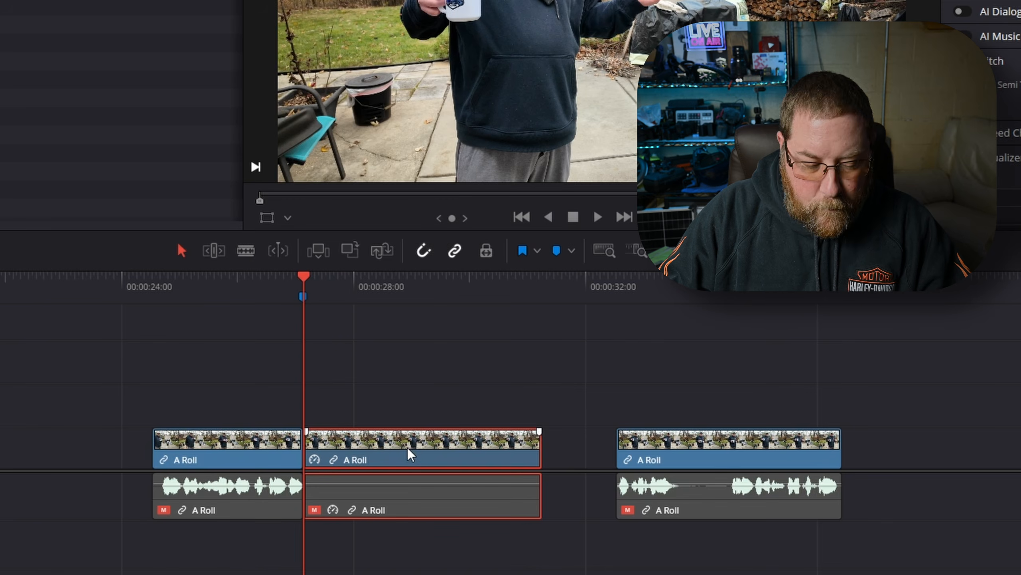
key(ctrl+d)
click(370, 398)
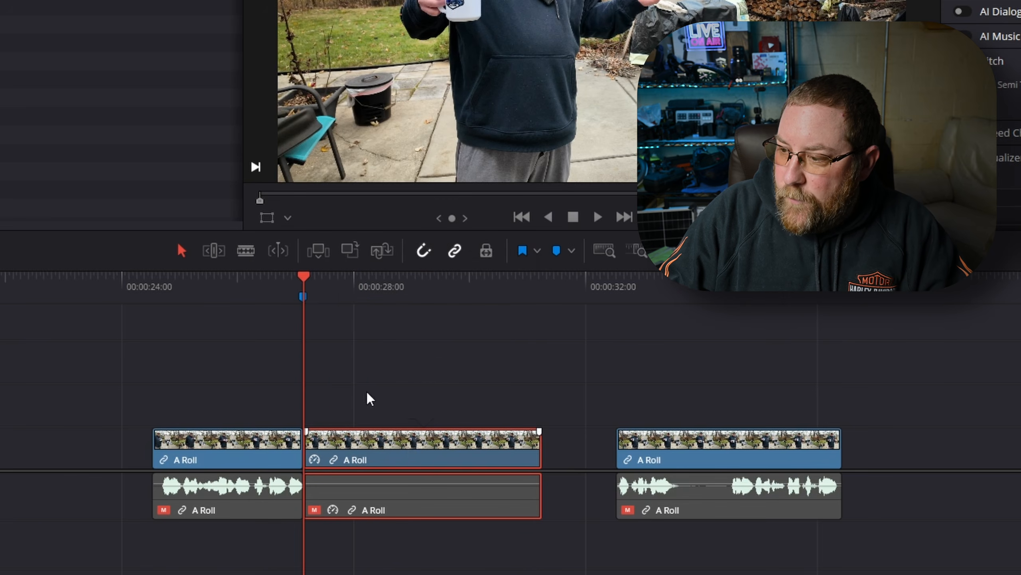
- Lengthen the freeze-frame clip by its end so it lasts about 5 seconds
drag(531, 459, 584, 461)
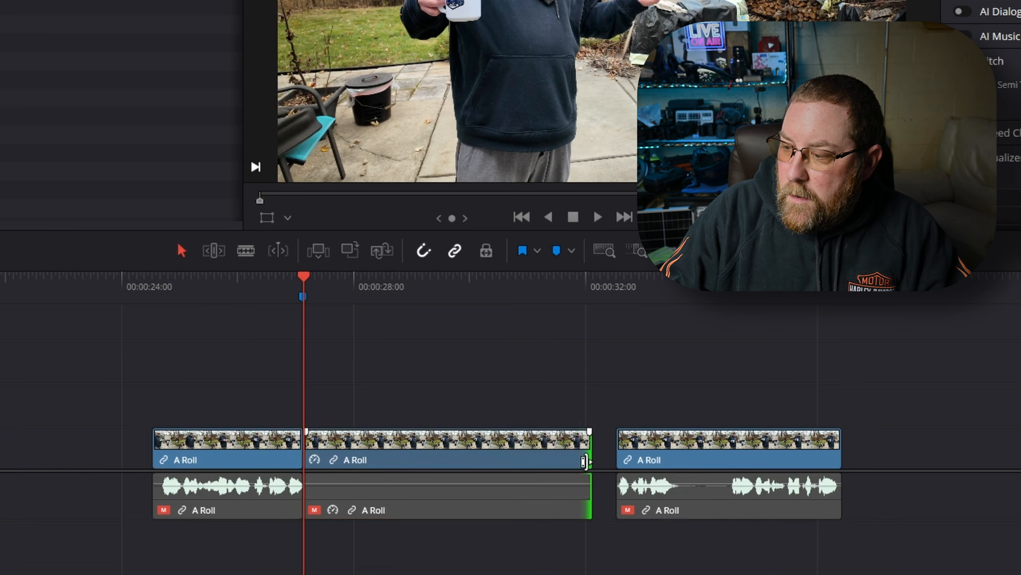
- Try a shorter duration for the freeze-frame clip and undo the change
click(555, 460)
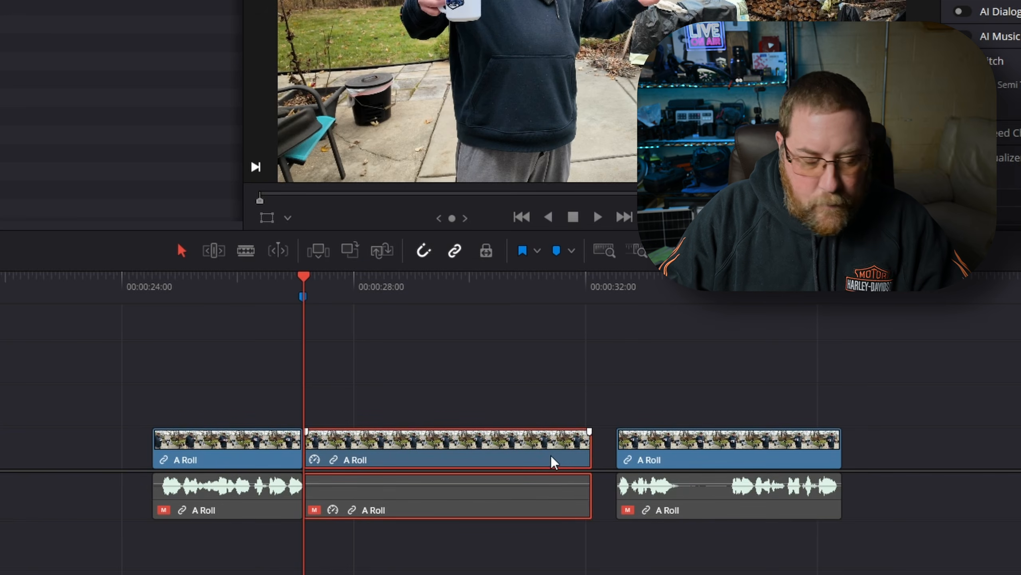
key(ctrl+d)
click(449, 329)
click(450, 325)
click(474, 391)
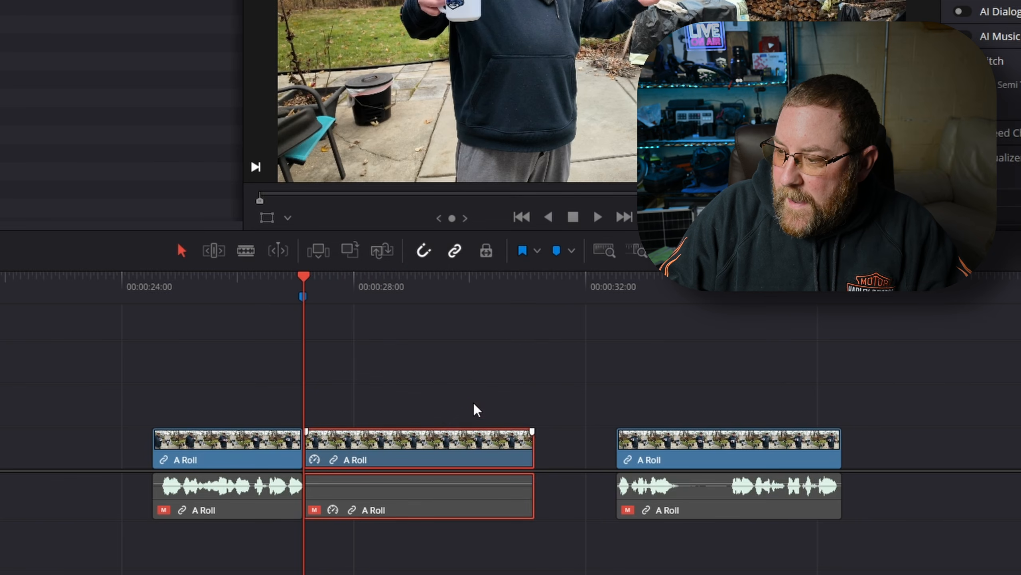
key(ctrl+z)
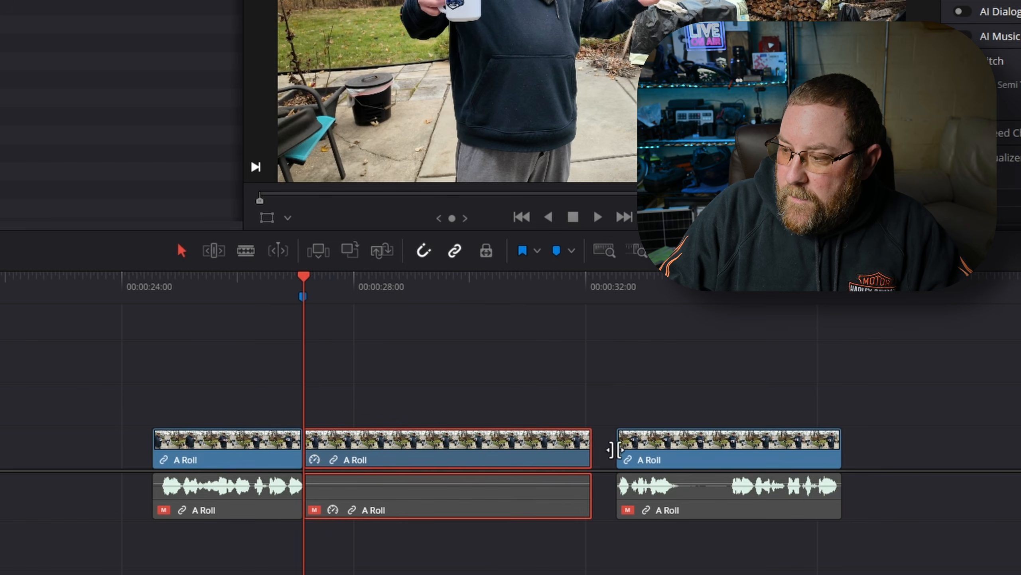
- Move the following A Roll clip against the end of the freeze frame, play back the sequence and save the project
drag(621, 450, 597, 450)
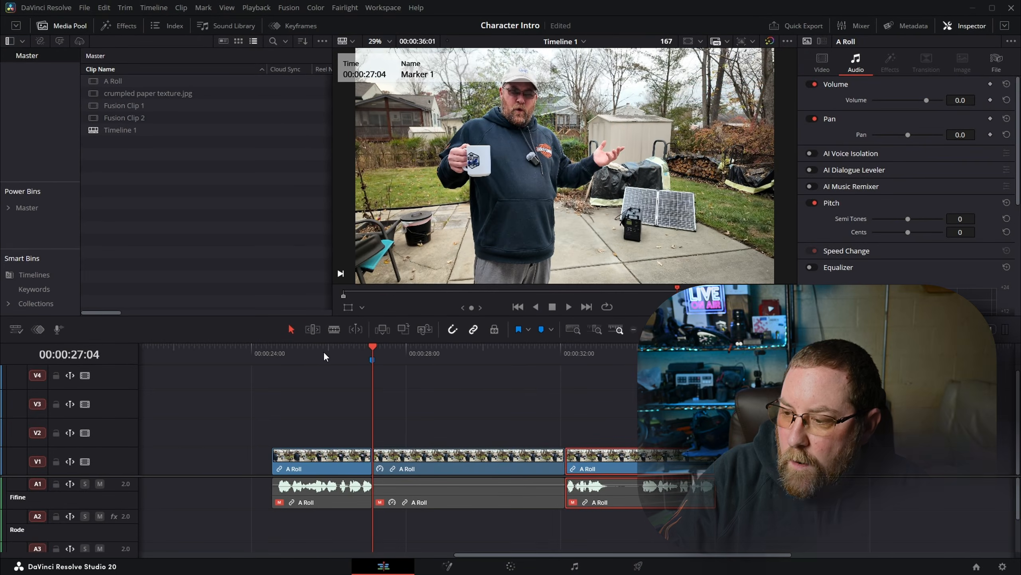
click(237, 287)
key(space)
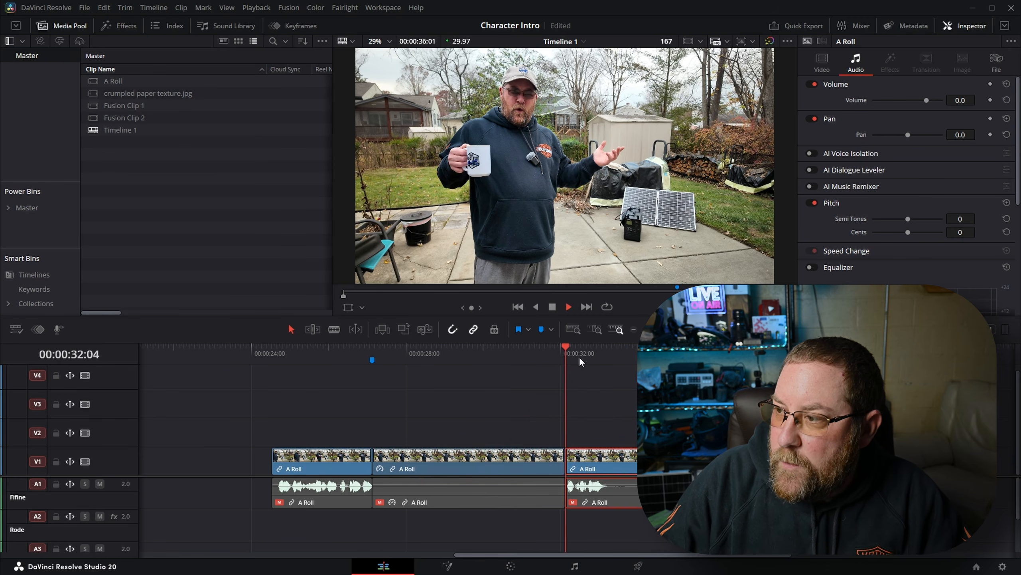
key(space)
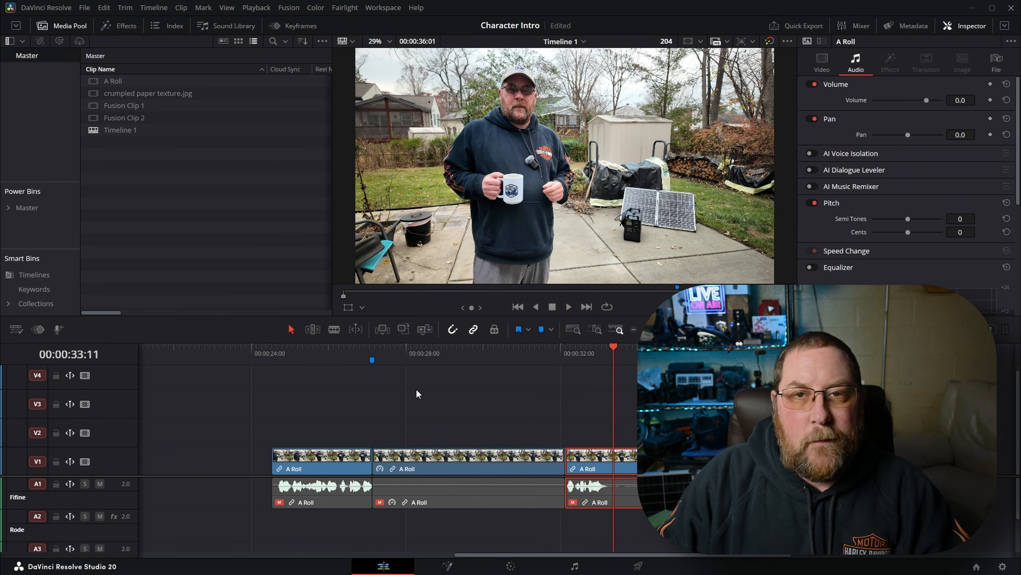
key(ctrl+s)
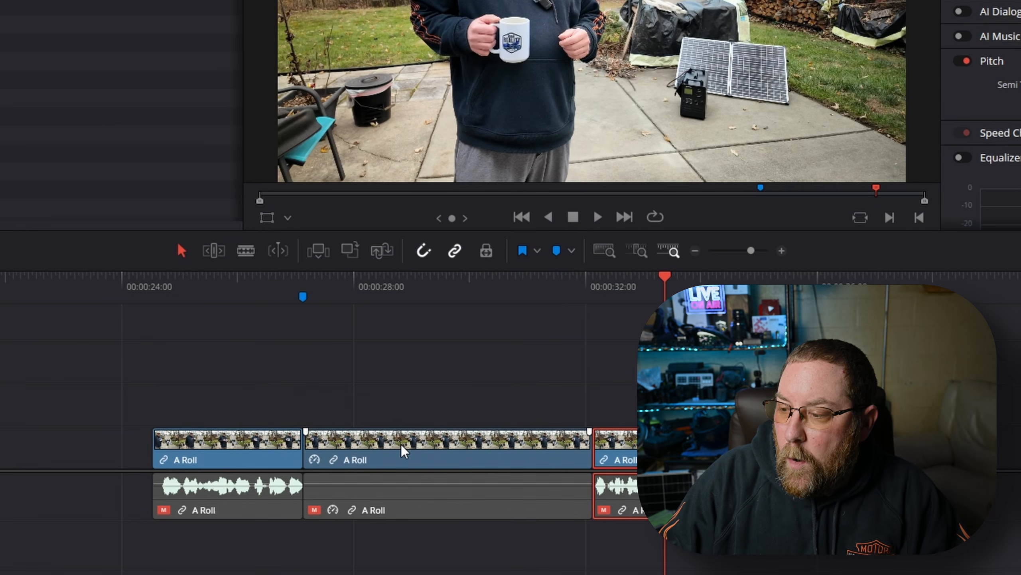
- Duplicate only the freeze frame's video onto track V2 and convert the copy into a new Fusion clip
click(400, 443)
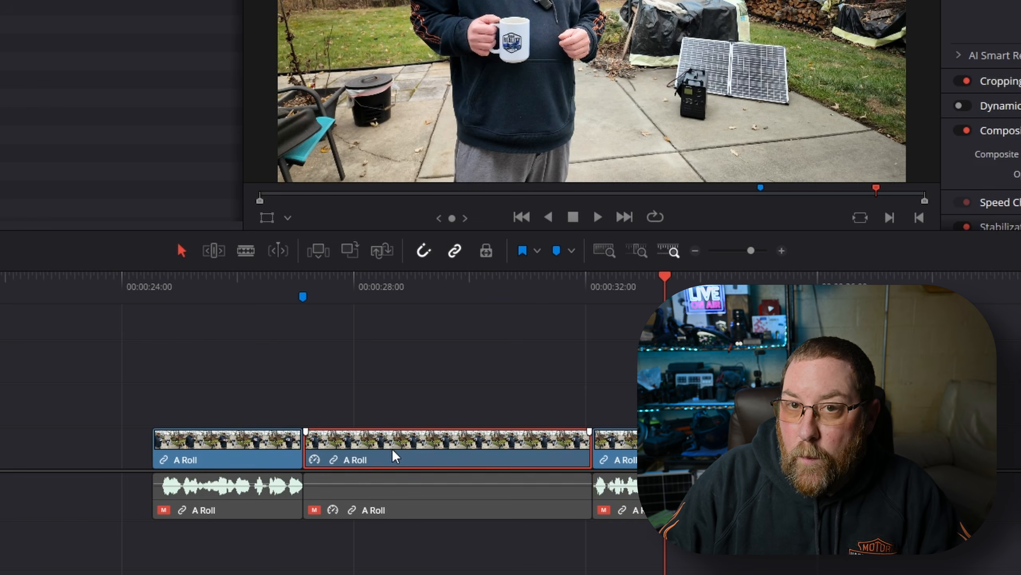
drag(391, 451, 392, 422)
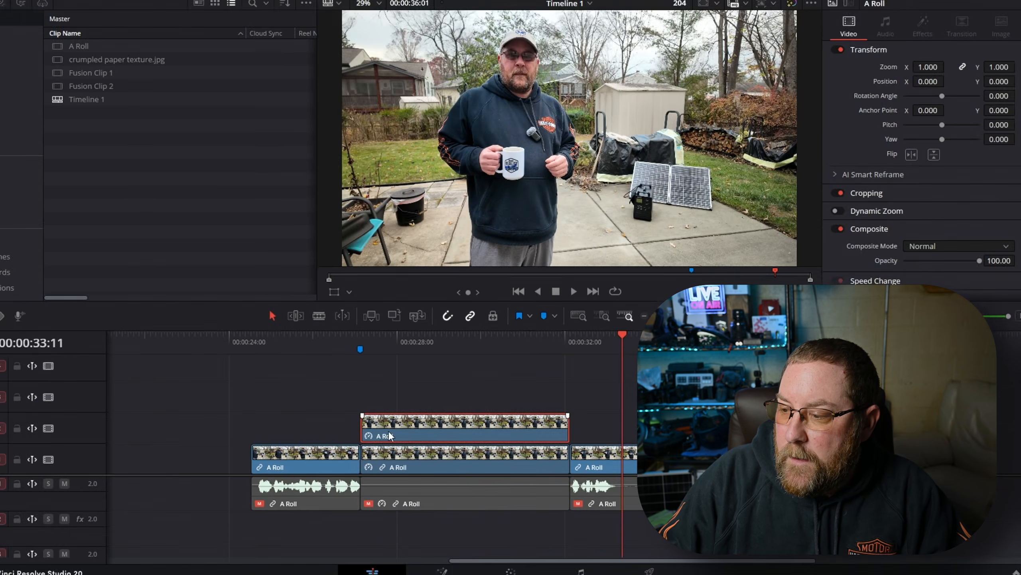
right_click(397, 426)
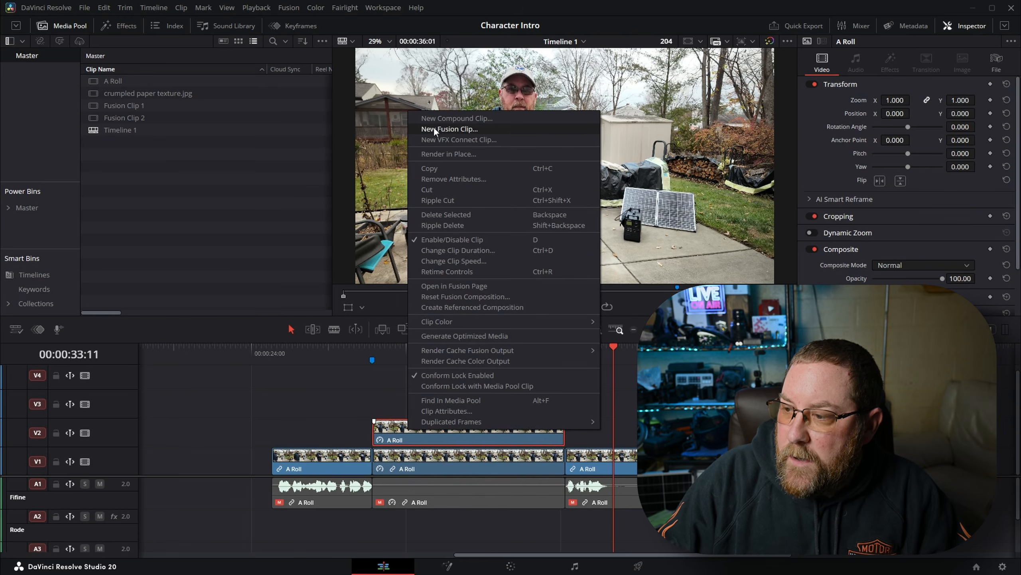
click(434, 130)
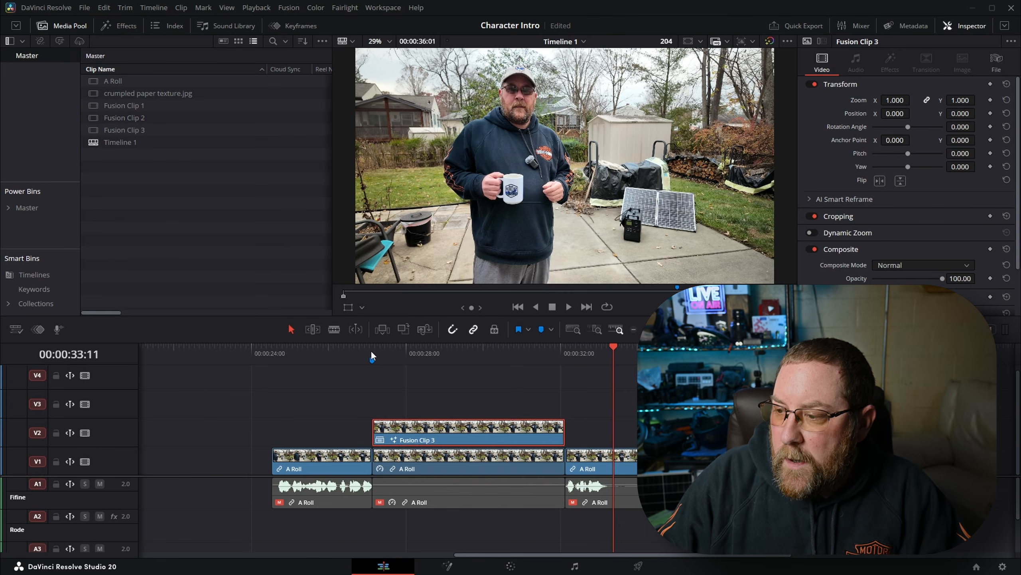
- Place the playhead at the marker at 00:00:27:04 and open the Fusion clip on V2 in the Fusion page
click(372, 353)
double_click(372, 357)
click(334, 332)
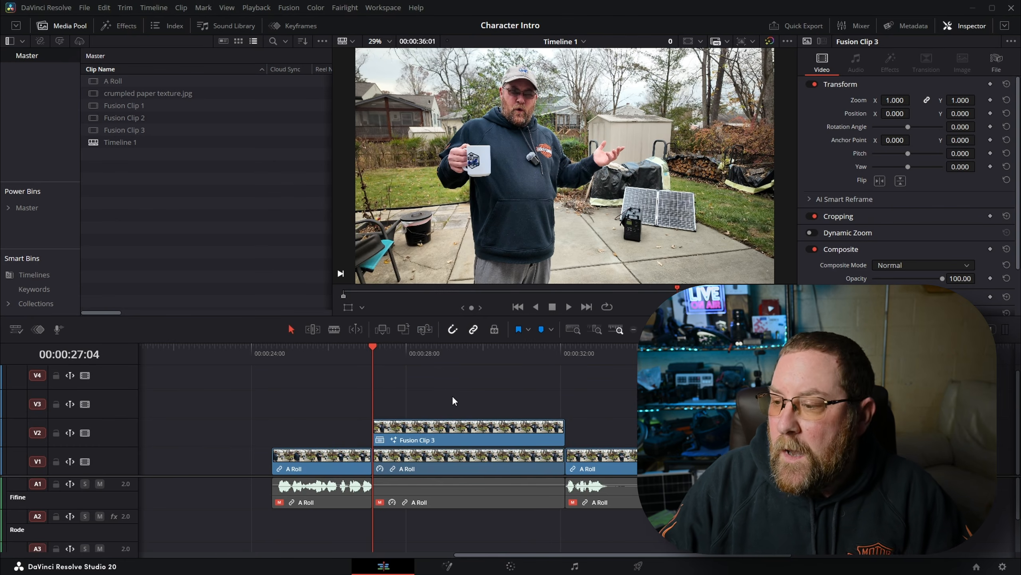
right_click(415, 429)
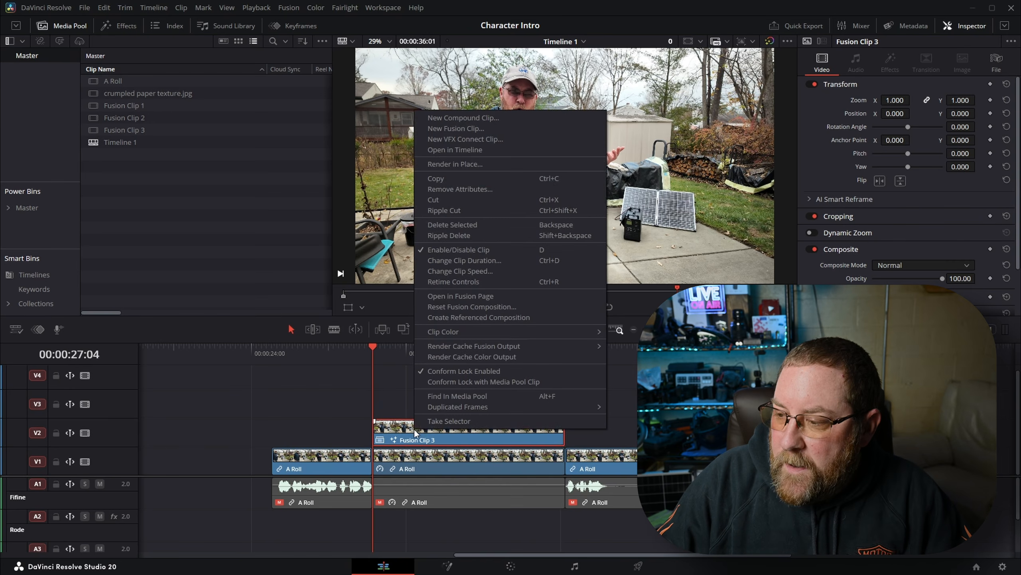
click(454, 296)
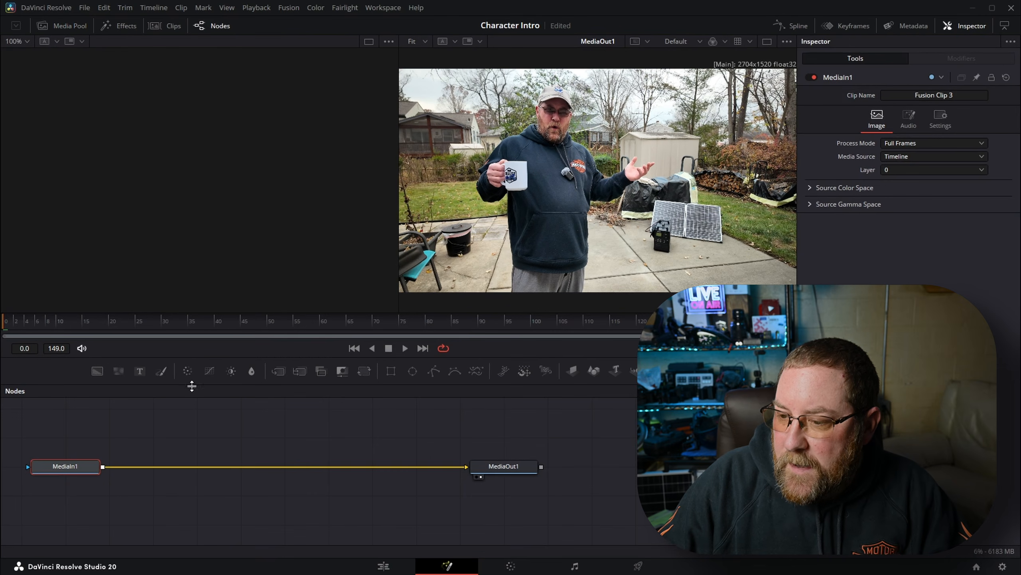
- Add a Polygon node above MediaIn1 and connect its output to MediaIn1 as a mask
drag(308, 448, 384, 456)
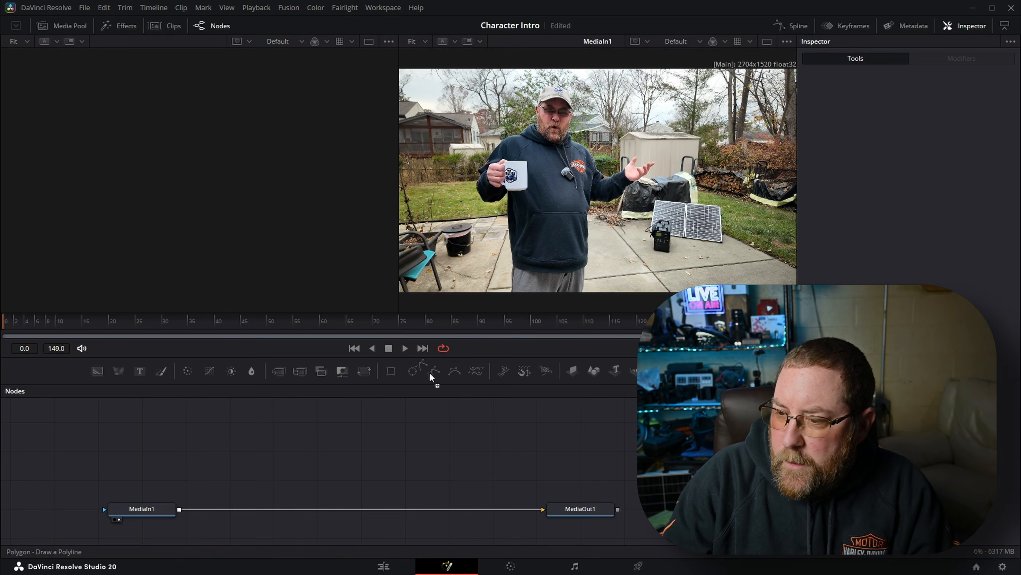
drag(174, 450, 112, 503)
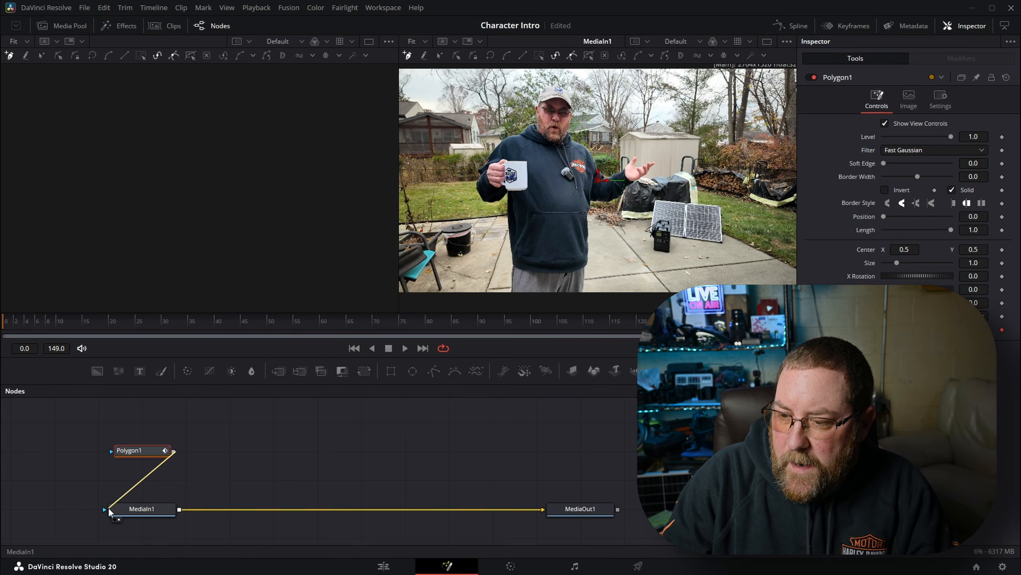
drag(109, 507, 112, 500)
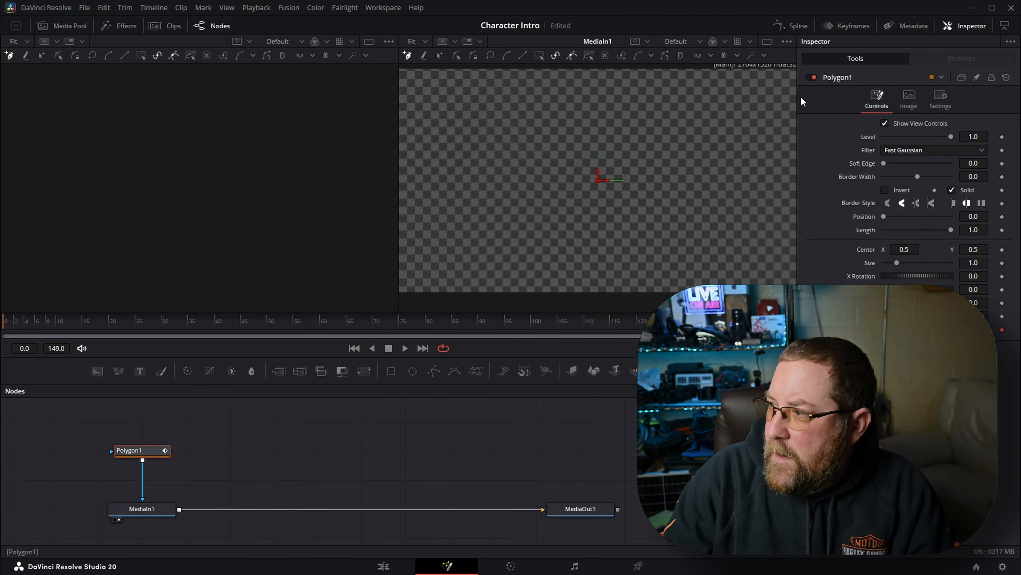
- Turn off the Polygon1 node, trace a closed outline around the man with the mug, and turn the node back on
click(812, 77)
scroll(524, 272, up, 5)
drag(525, 271, 572, 127)
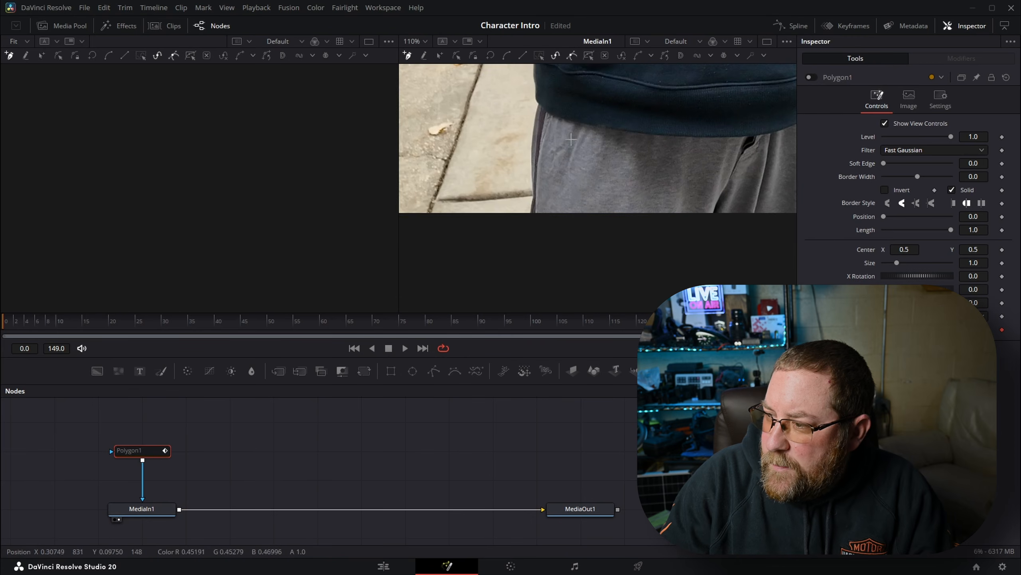
click(529, 218)
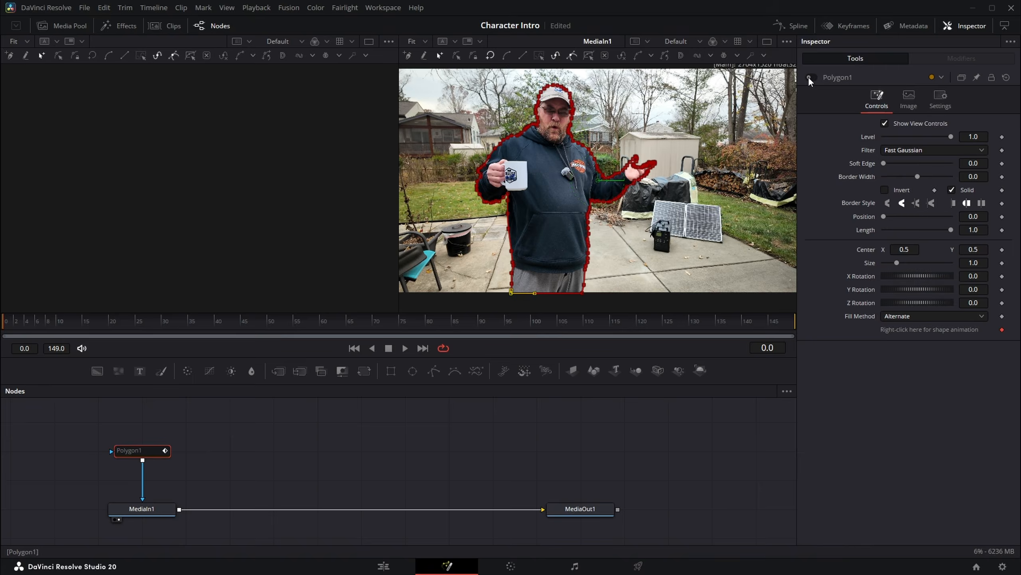
click(810, 77)
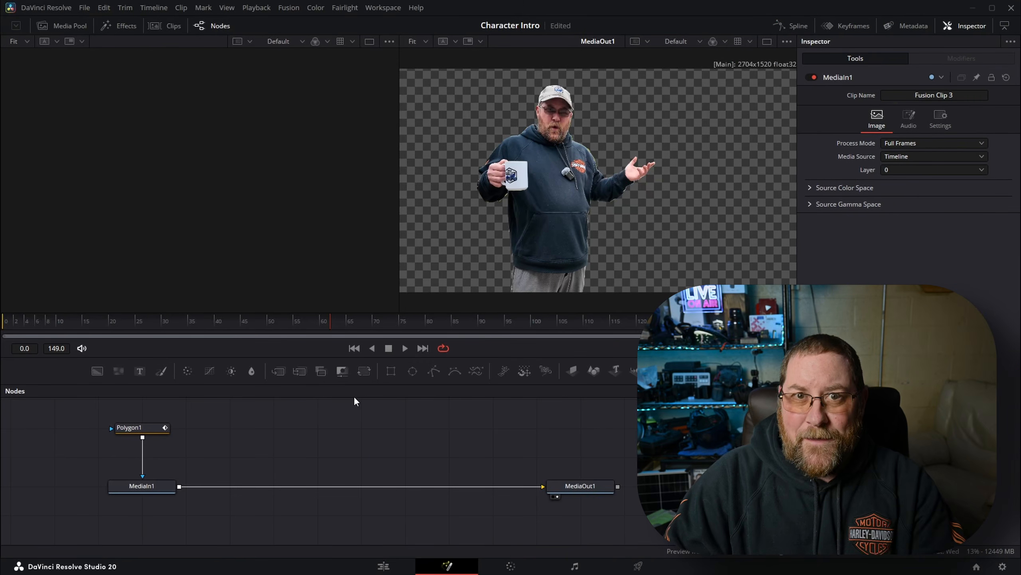
- Disable the Polygon1 mask and insert a Magic Mask node after MediaIn1
click(143, 429)
key(ctrl+p)
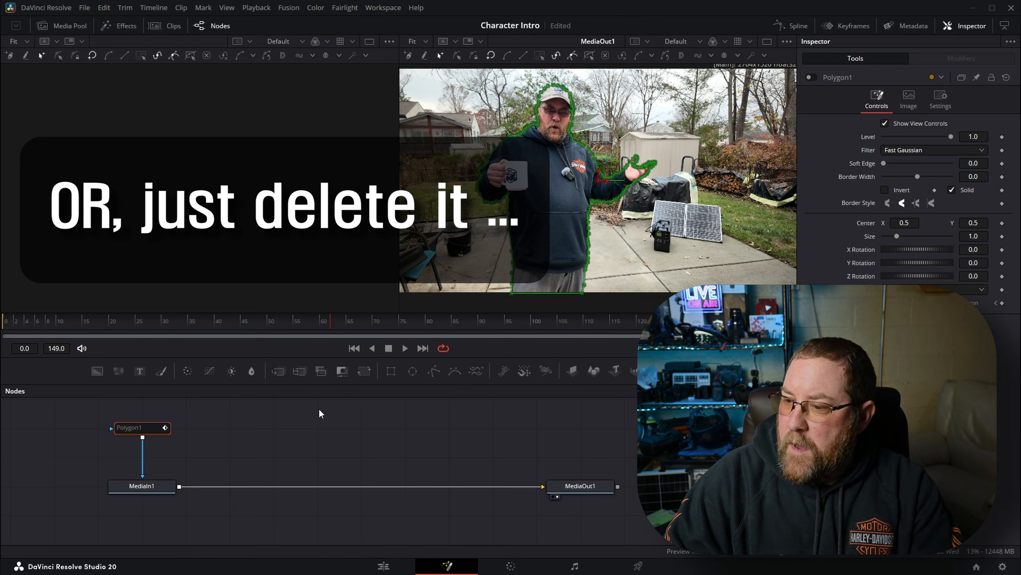
click(152, 486)
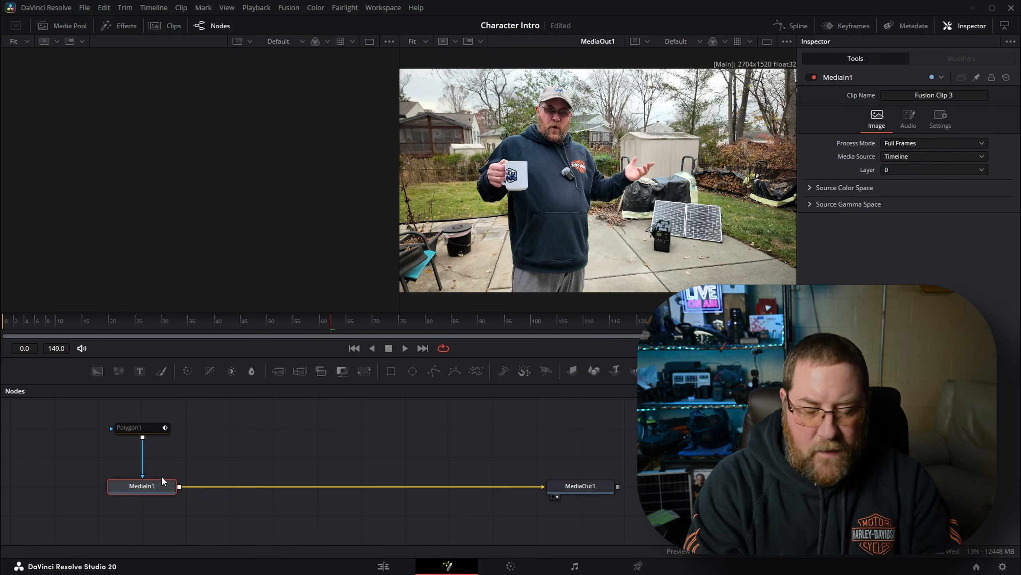
key(shift+space)
text(magic)
key(Return)
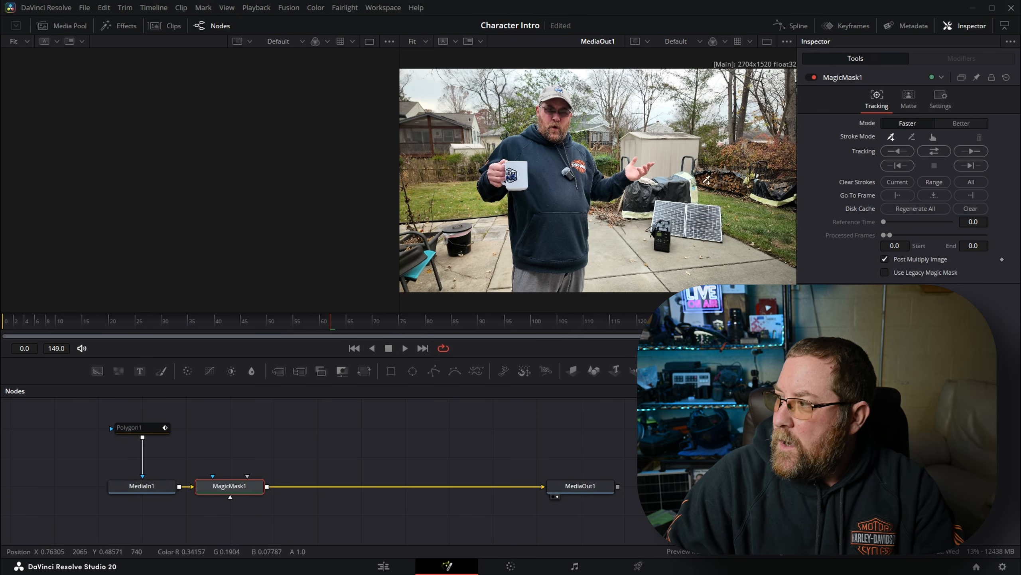
- Set the Magic Mask mode to Better and mark the man's face, hoodie, arm, mug and trousers with selection points
click(961, 123)
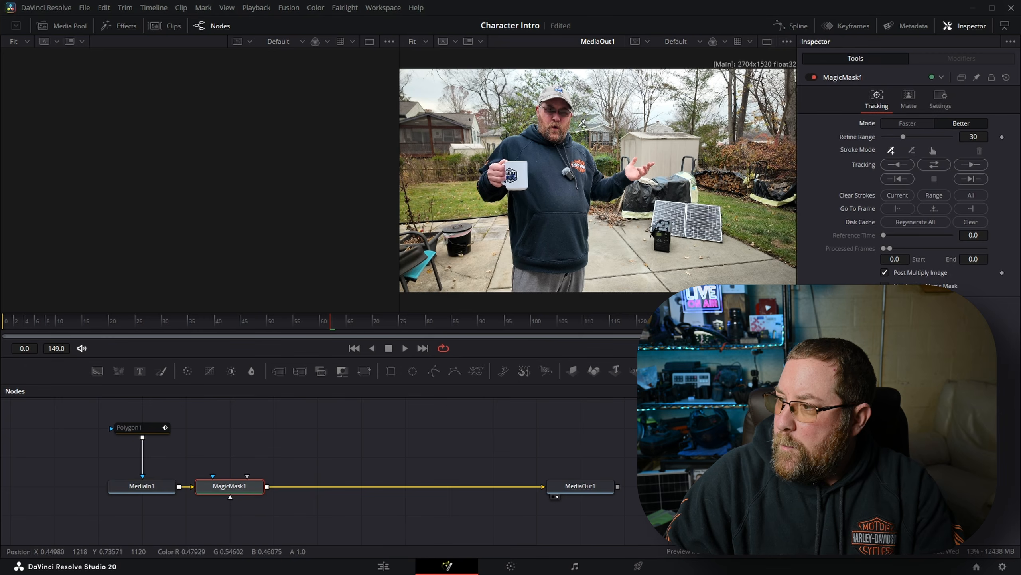
click(556, 108)
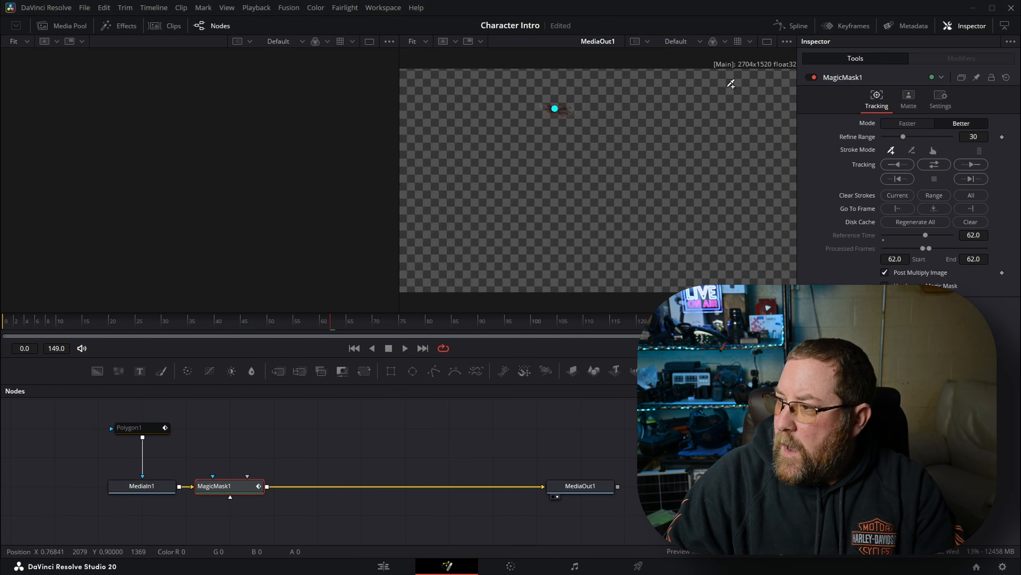
click(813, 77)
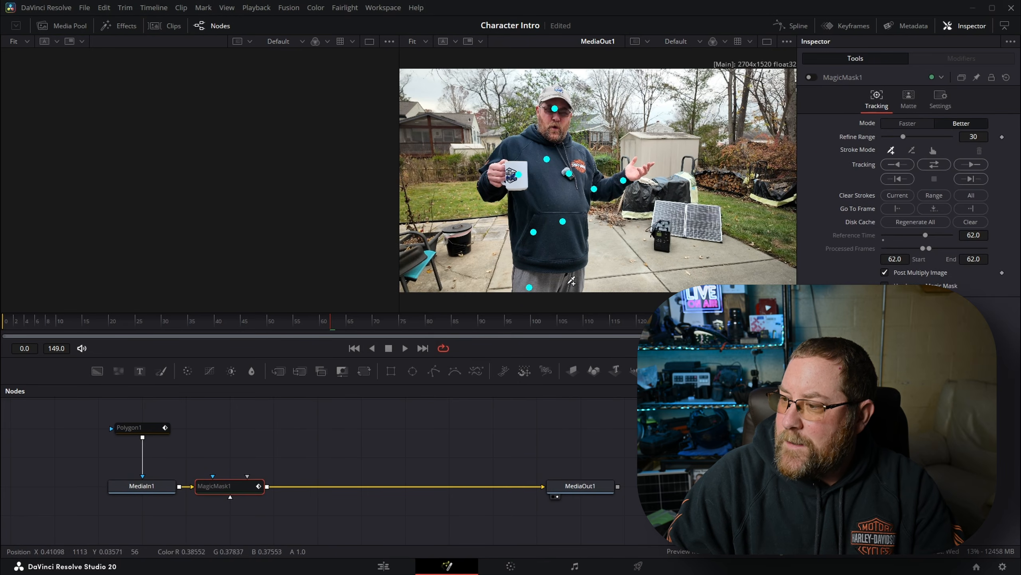
click(809, 77)
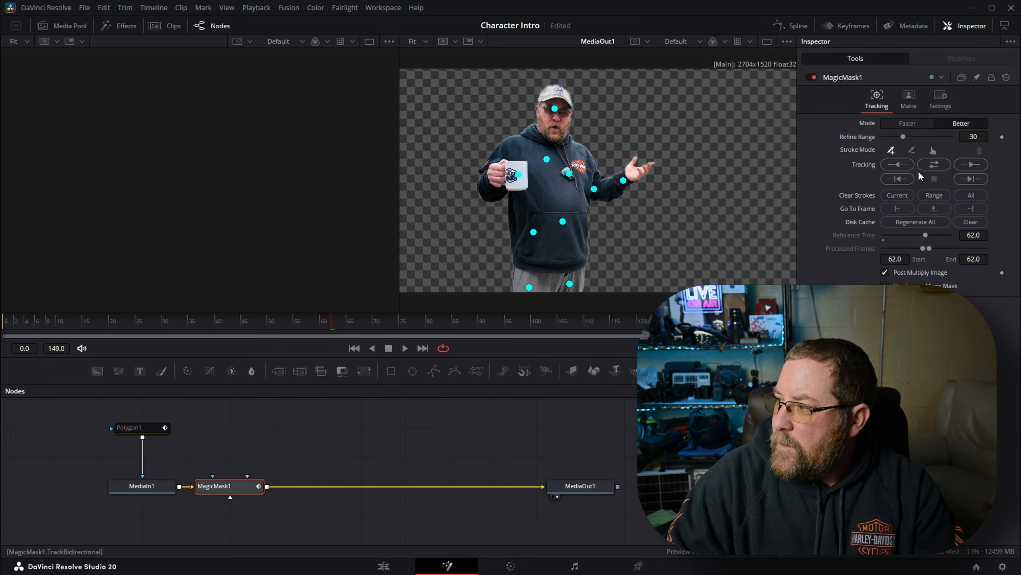
- Track the Magic Mask selection both backward and forward through the clip
click(935, 164)
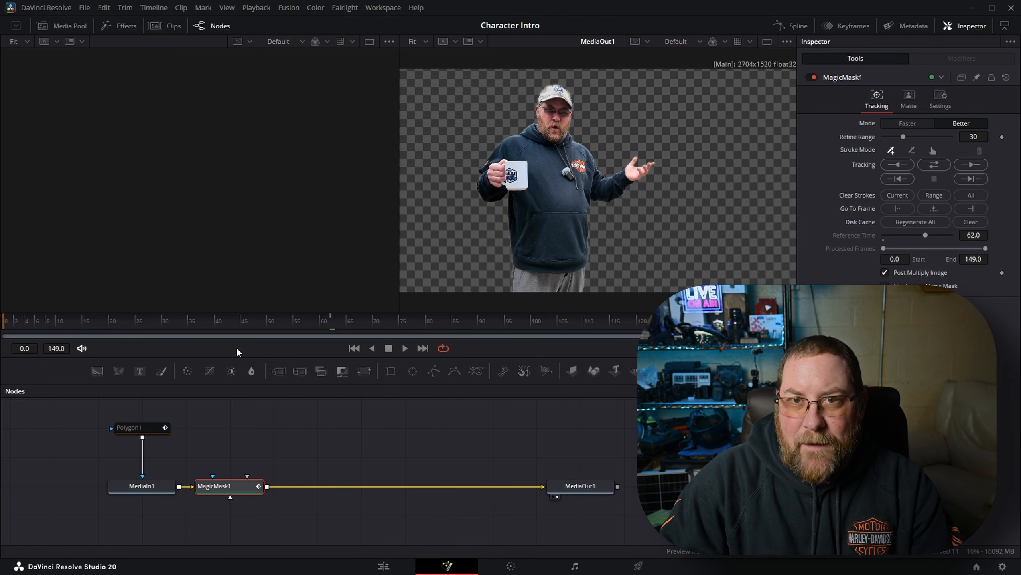
- Bring the crumpled paper texture into the node graph above MagicMask1 and show it in the first viewer
click(62, 26)
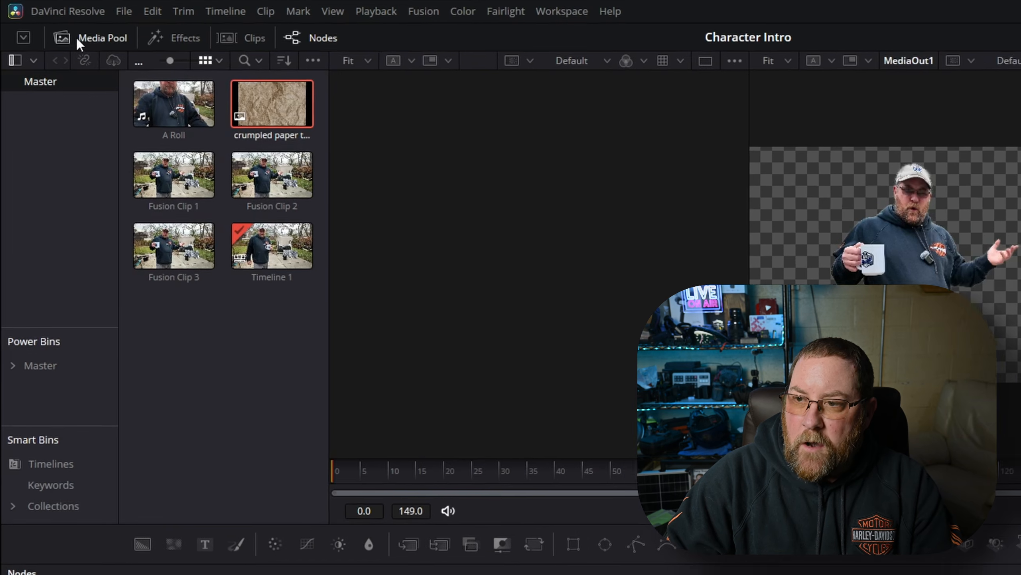
drag(287, 110, 243, 437)
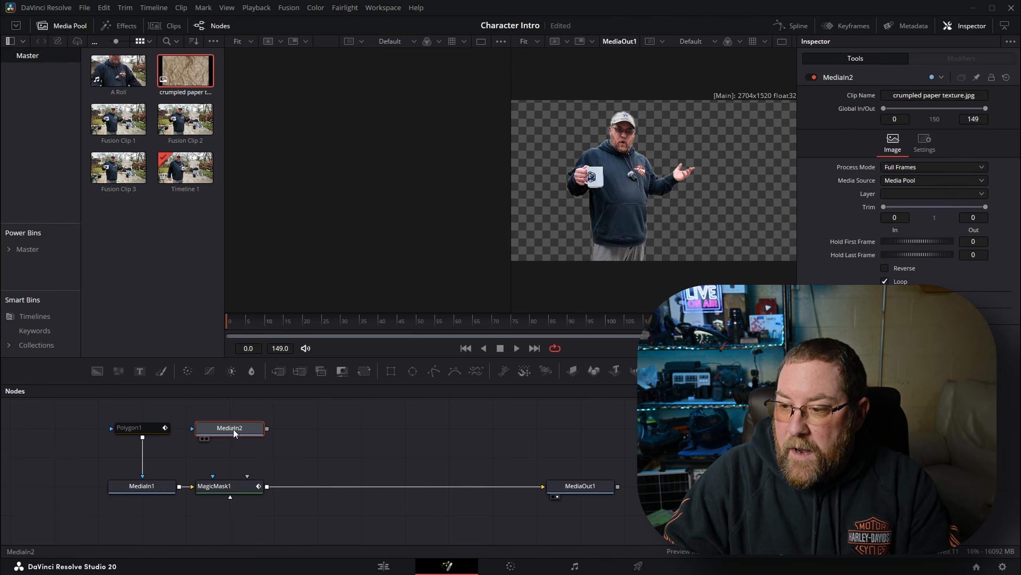
key(1)
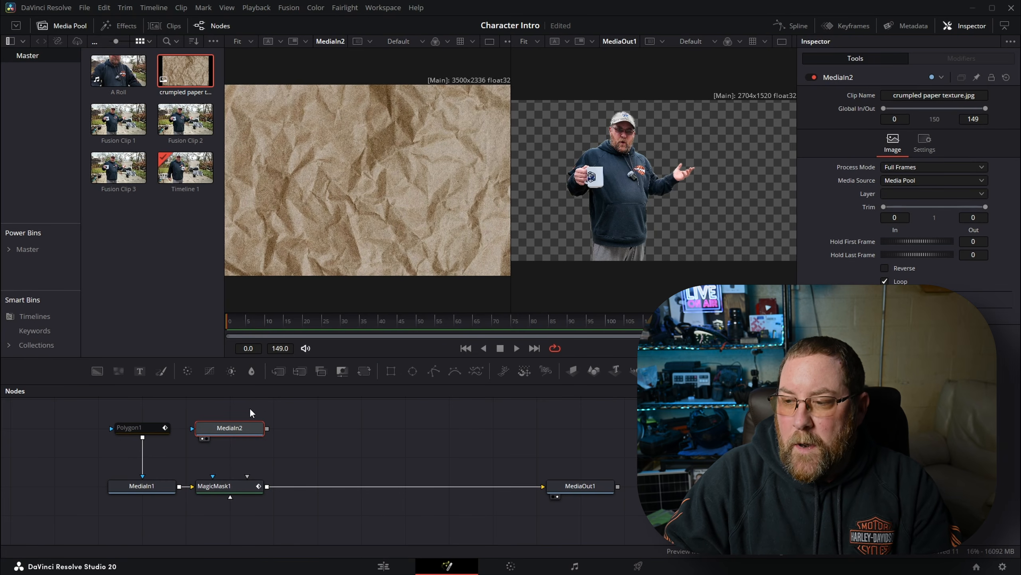
- Insert a Brightness / Contrast node after MediaIn2 and compare the two nodes' output in the first viewer
key(shift+space)
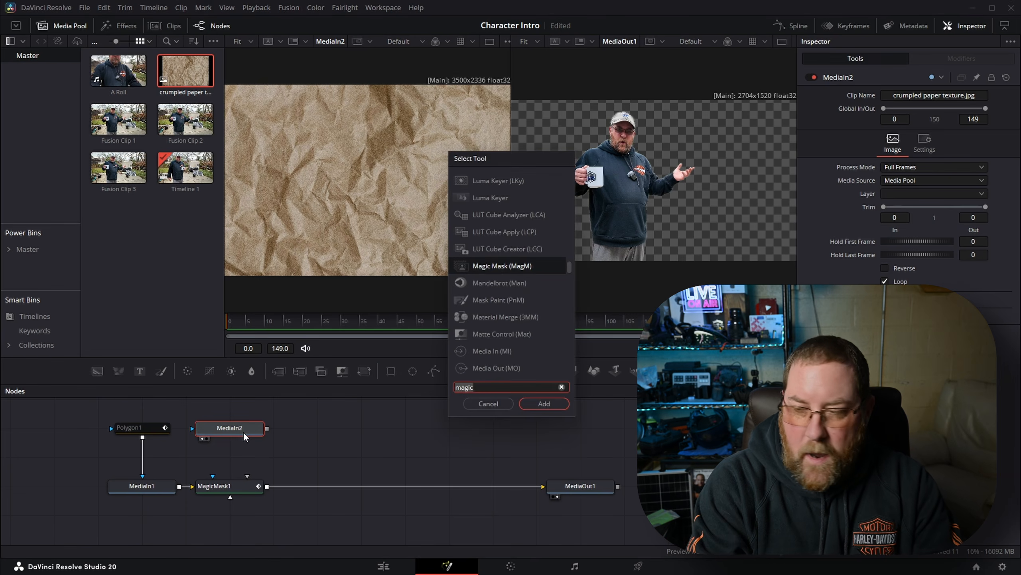
text(brig)
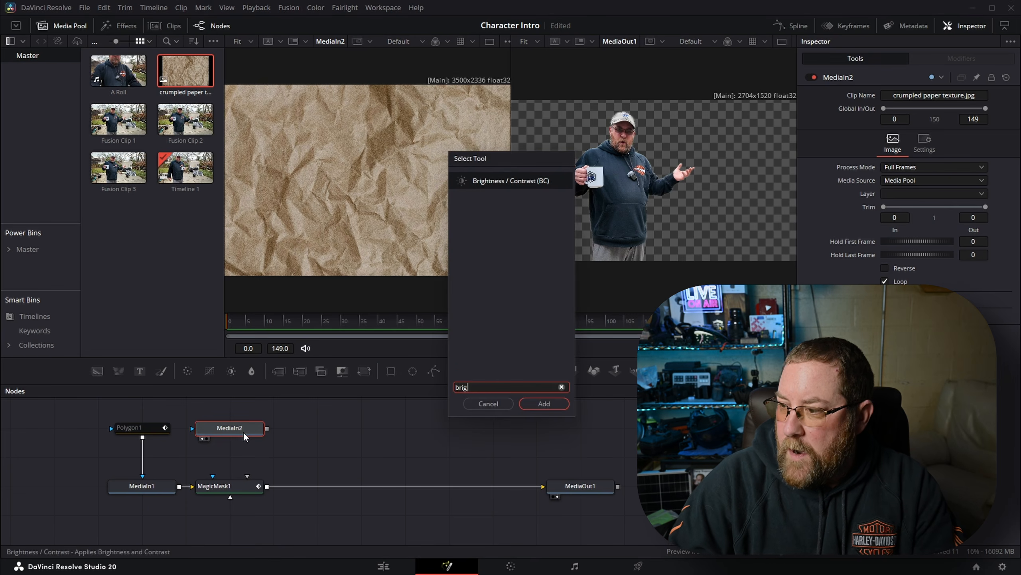
click(542, 404)
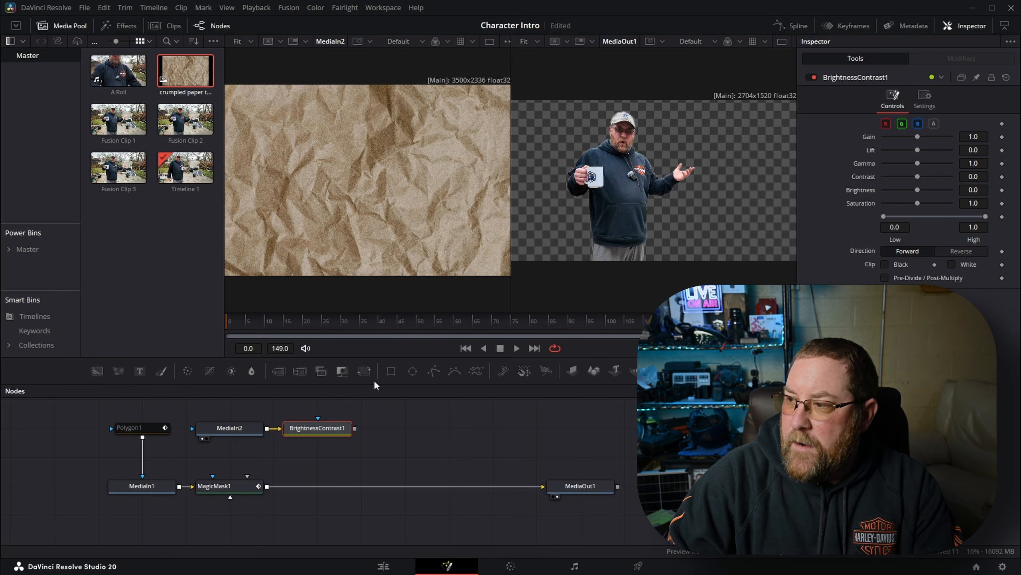
key(1)
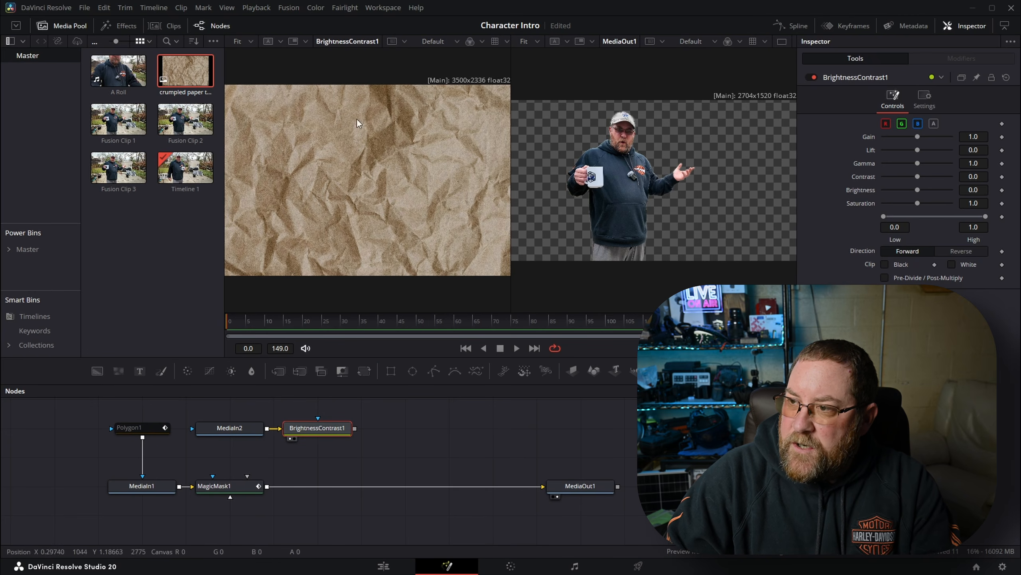
click(225, 430)
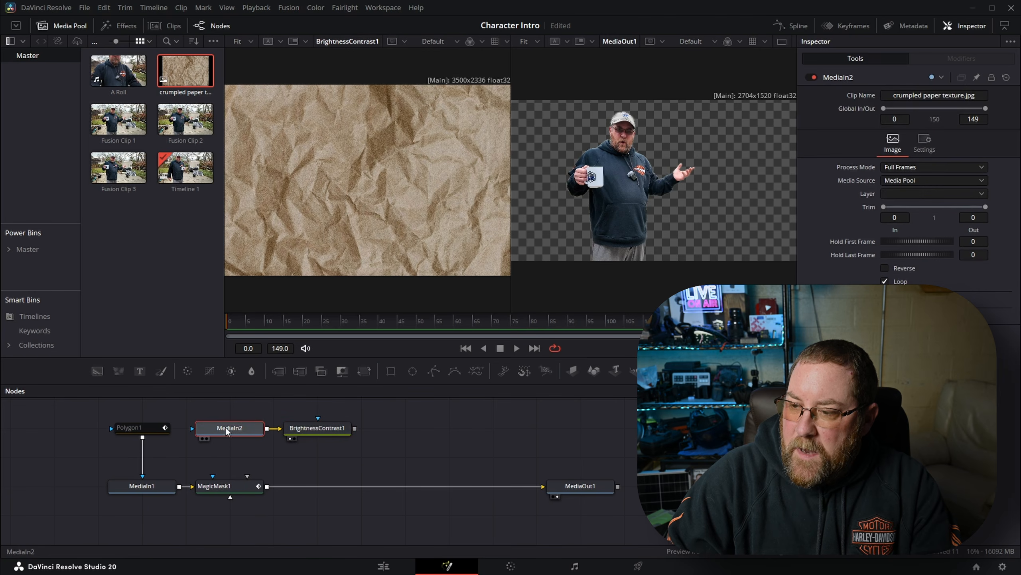
key(1)
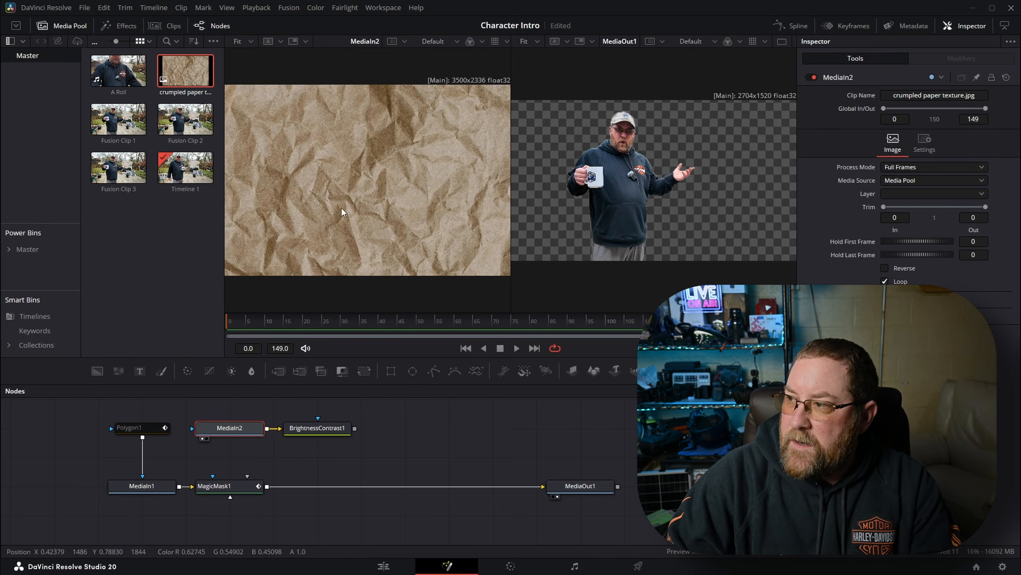
click(783, 42)
click(767, 44)
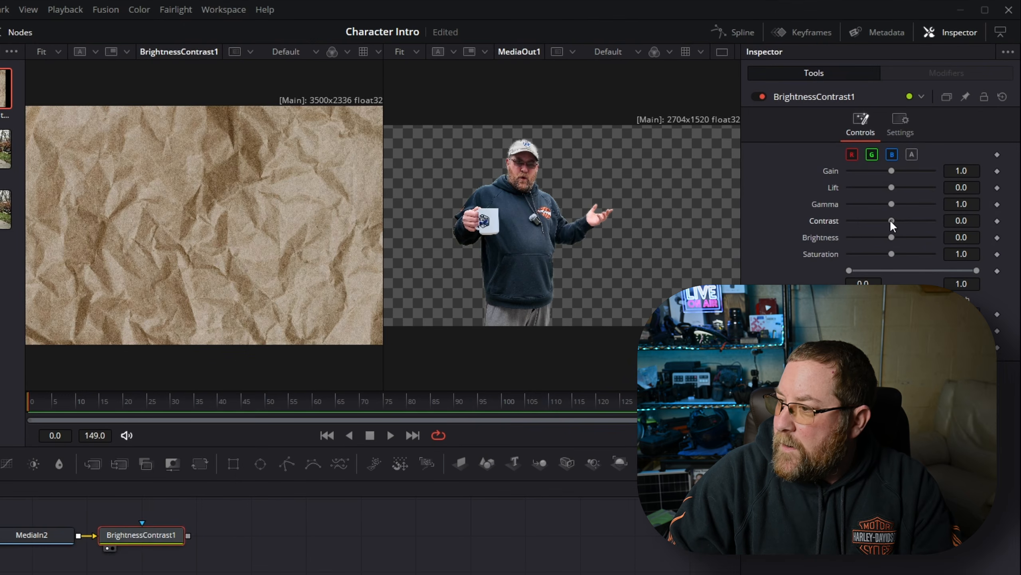
- Set BrightnessContrast1's contrast to -0.22, brightness to 0.19 and saturation to 0.58 to lighten and mute the paper
drag(918, 176, 909, 178)
drag(883, 224, 899, 239)
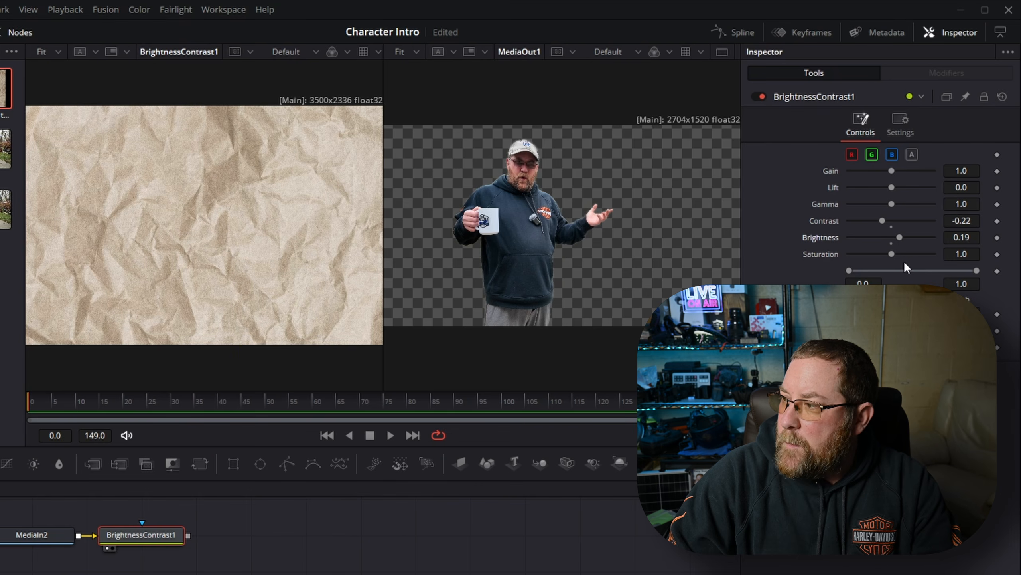
drag(891, 253, 868, 256)
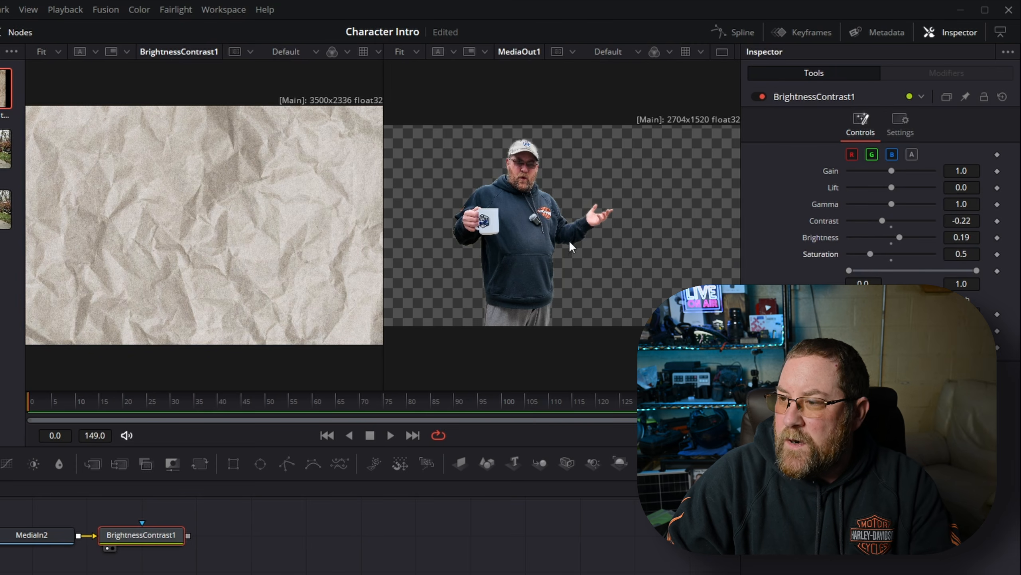
drag(868, 253, 872, 255)
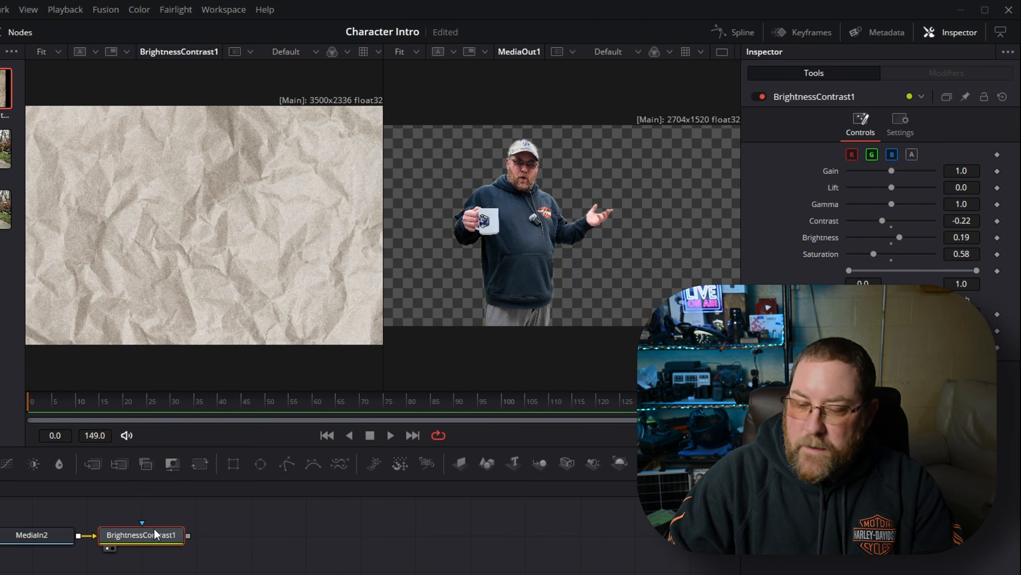
- Insert a Transform (Xf) node after BrightnessContrast1
key(shift+space)
text(brig)
key(BackSpace)
key(BackSpace)
key(BackSpace)
key(BackSpace)
text(trans)
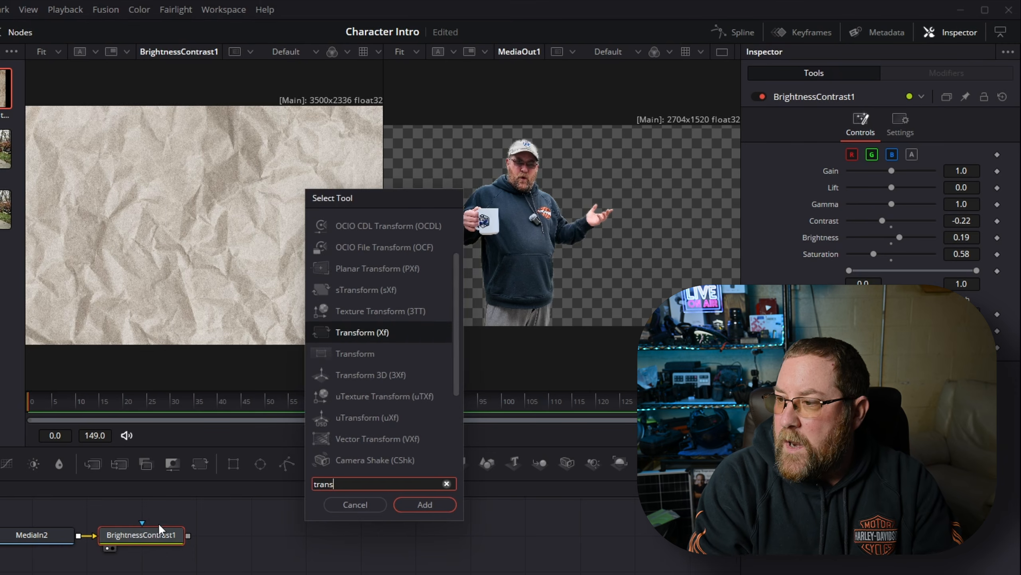
key(Return)
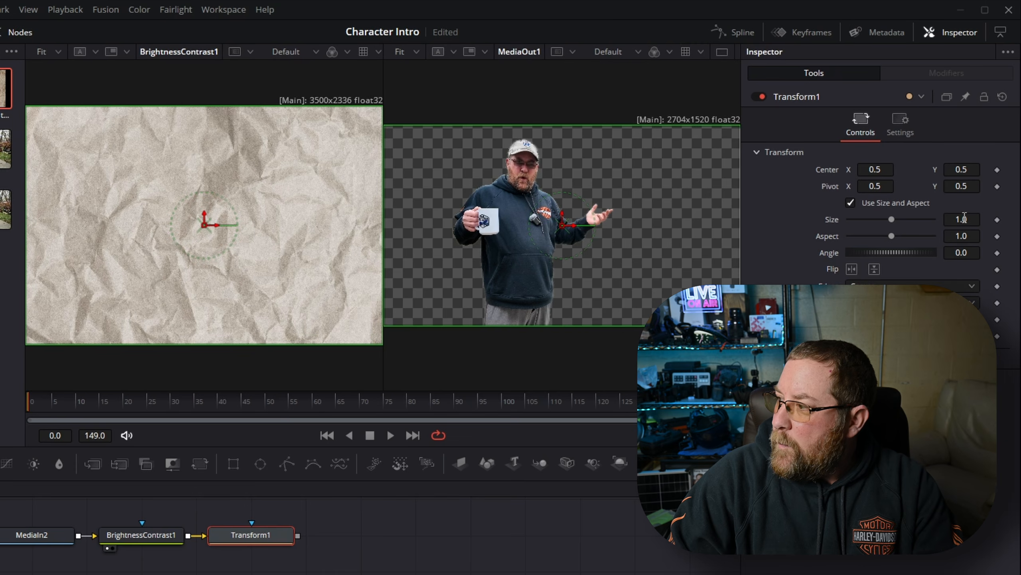
- Show Transform1 in the first viewer and set its size to 2.0
drag(964, 219, 1006, 219)
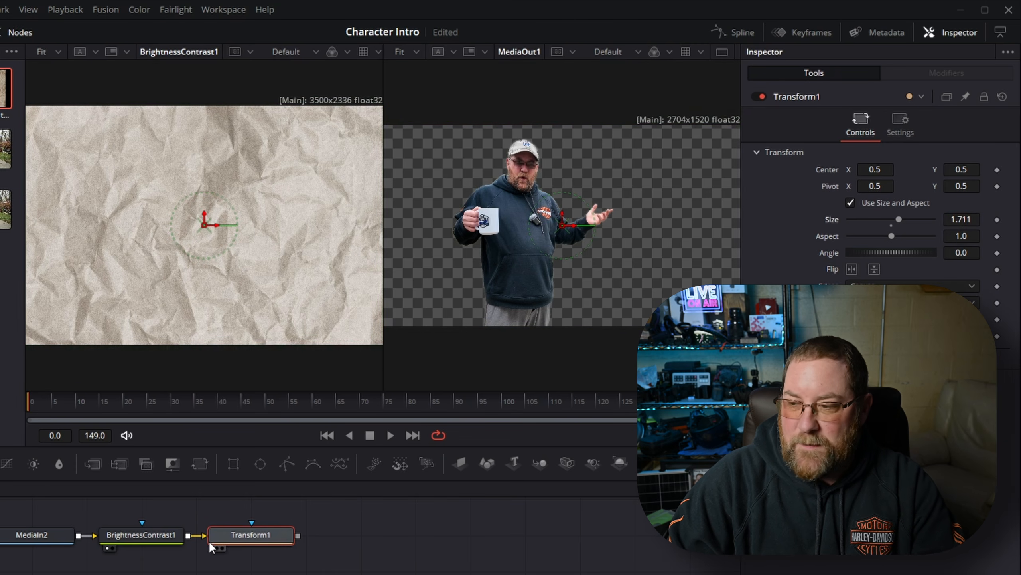
click(216, 548)
drag(959, 219, 961, 220)
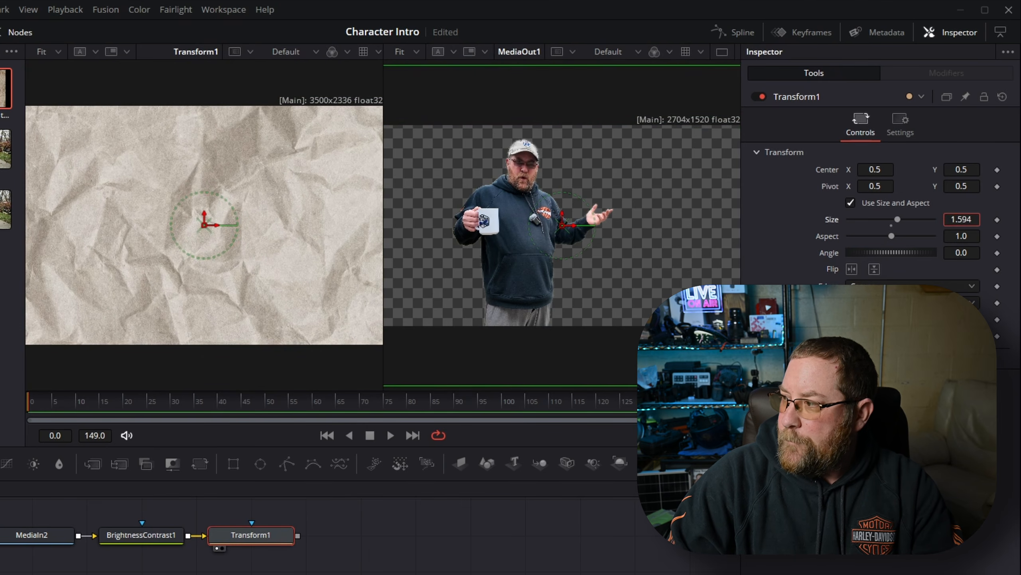
double_click(961, 220)
text(2)
key(Tab)
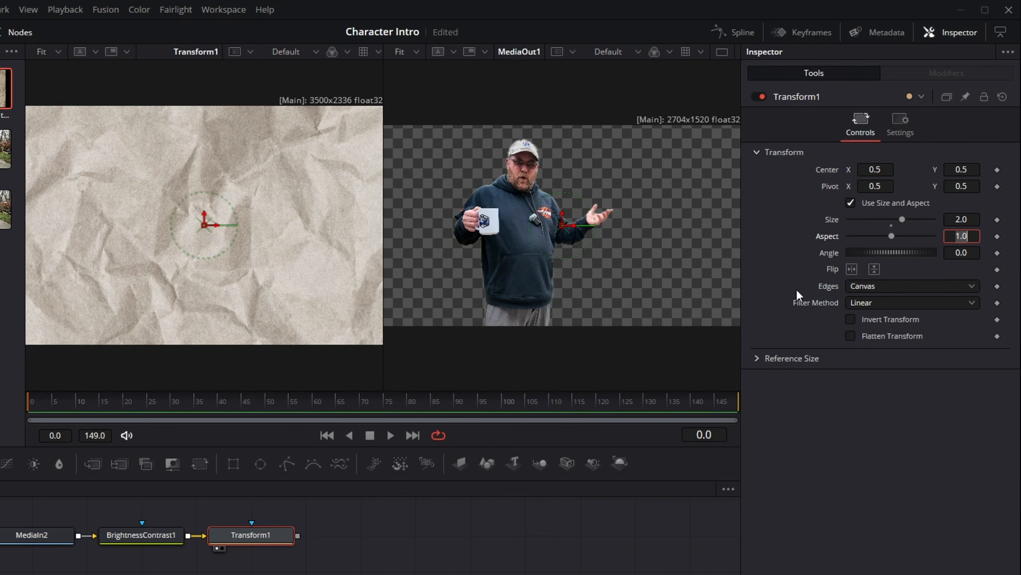
- Keyframe Transform1's angle at 0.0 on frame 0 and at a negative angle on frame 149 so the paper rotates
click(998, 253)
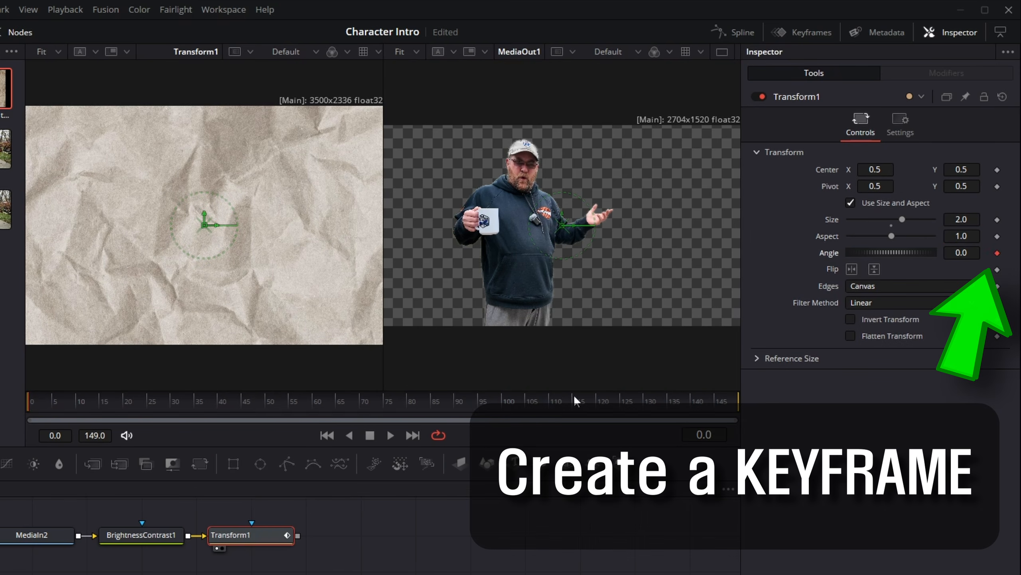
click(546, 406)
drag(546, 407, 920, 395)
drag(959, 253, 886, 253)
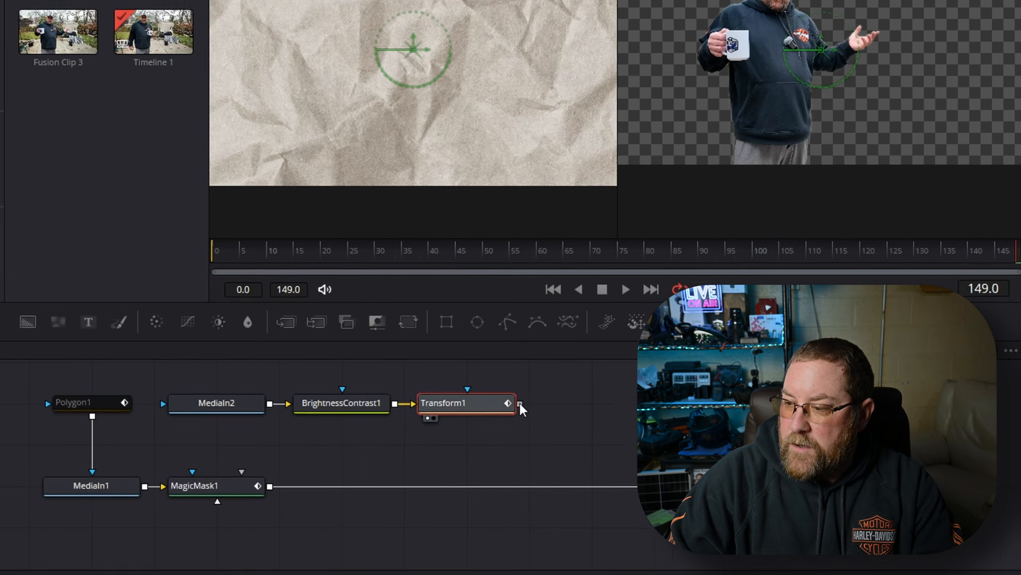
- Merge Transform1 over the MagicMask1 output and also connect MagicMask1 to Merge1 as its effect mask
drag(520, 403, 271, 518)
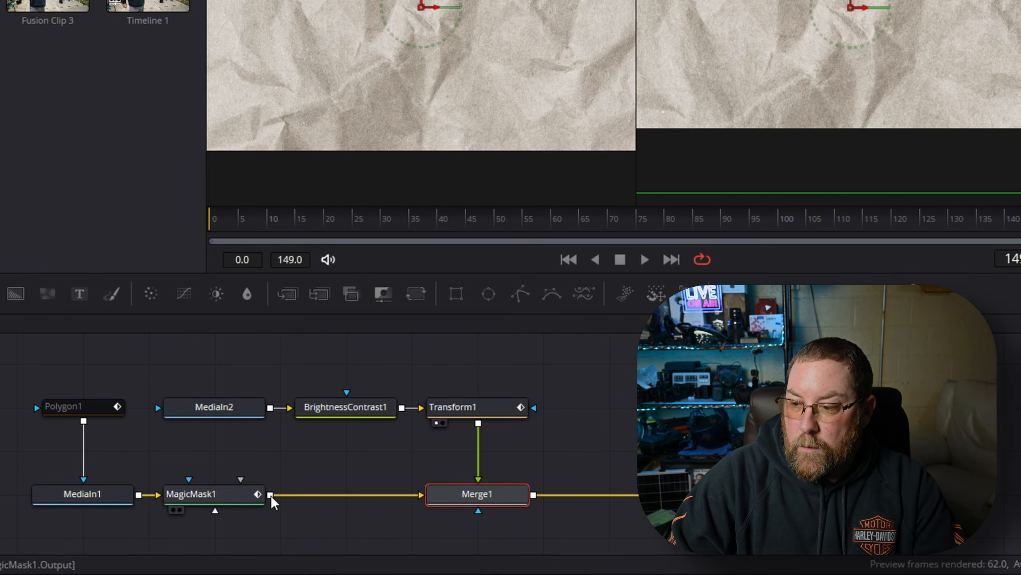
drag(271, 497, 322, 509)
drag(239, 468, 478, 512)
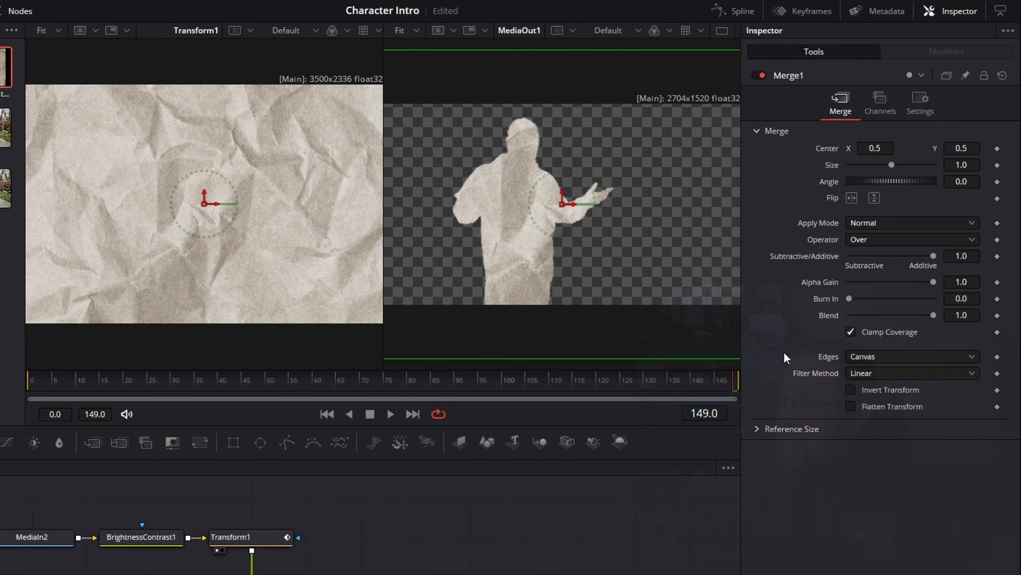
- Lower Merge1's blend to 0.299 so the man shows through the paper texture
click(956, 10)
click(956, 8)
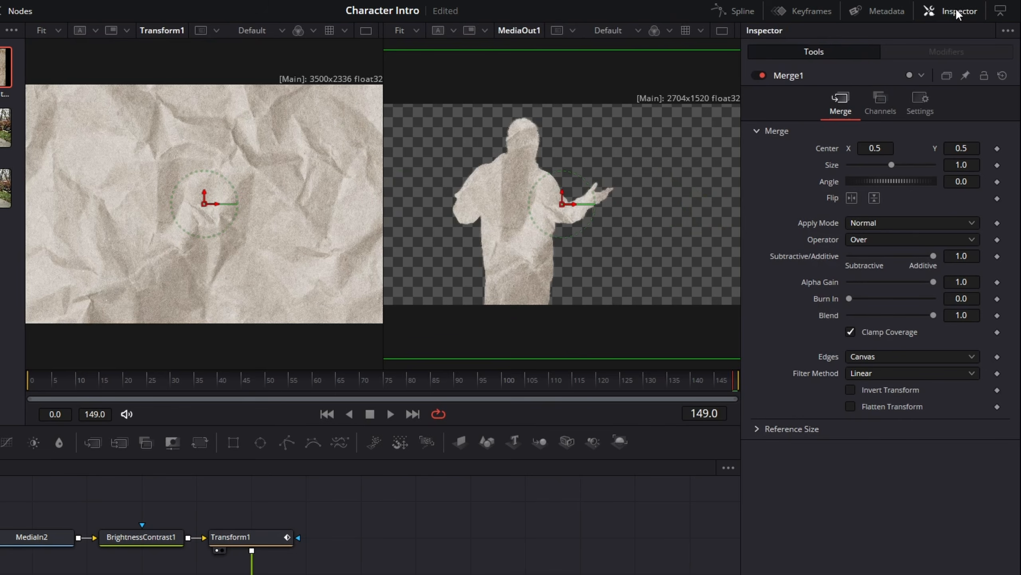
drag(934, 313, 873, 321)
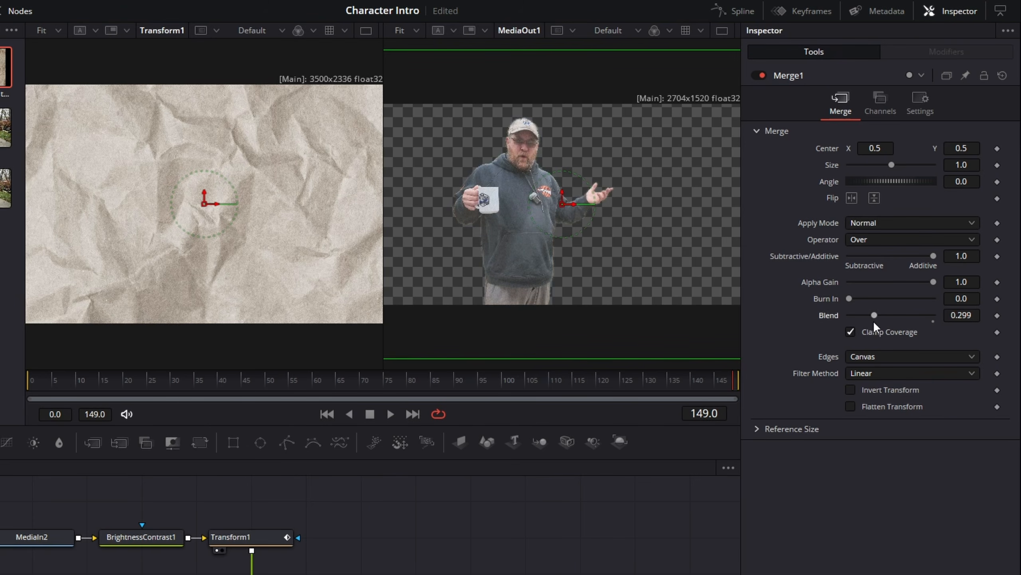
- Scrub the rotating paper to about frame 44 and set Transform1's size to 2.78 so it covers the frame
drag(23, 385, 236, 388)
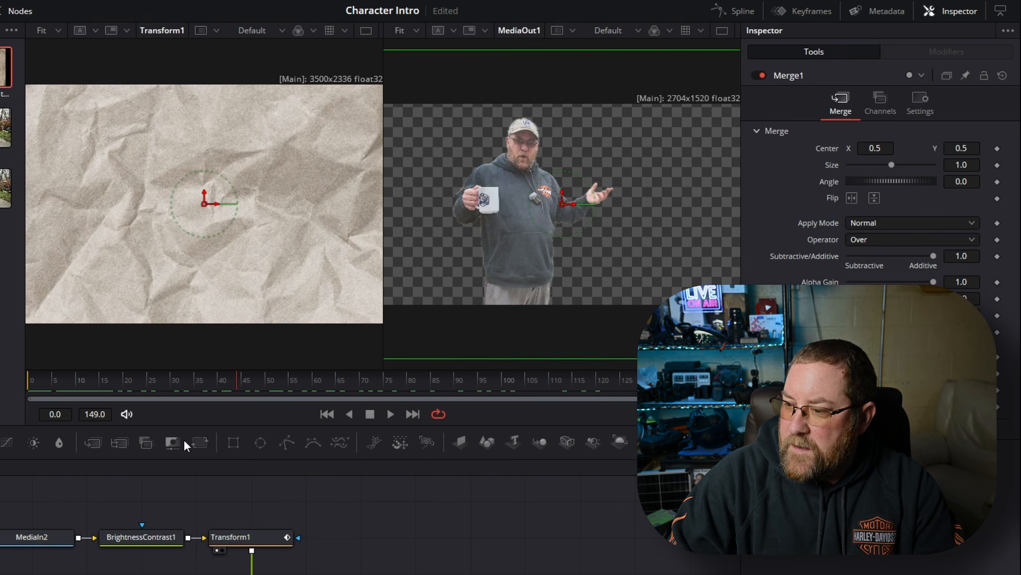
click(225, 537)
drag(960, 200, 909, 200)
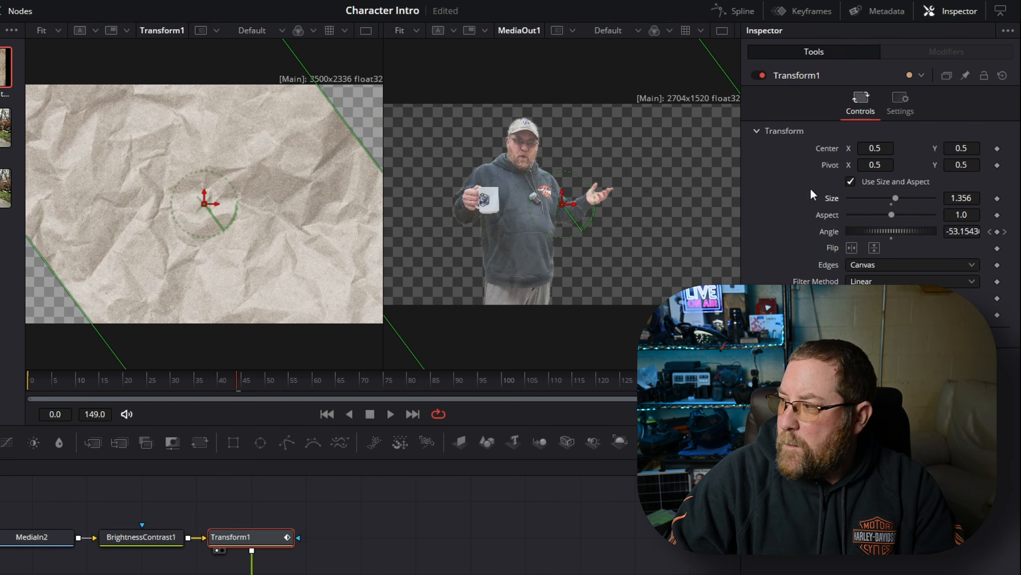
drag(978, 198, 953, 201)
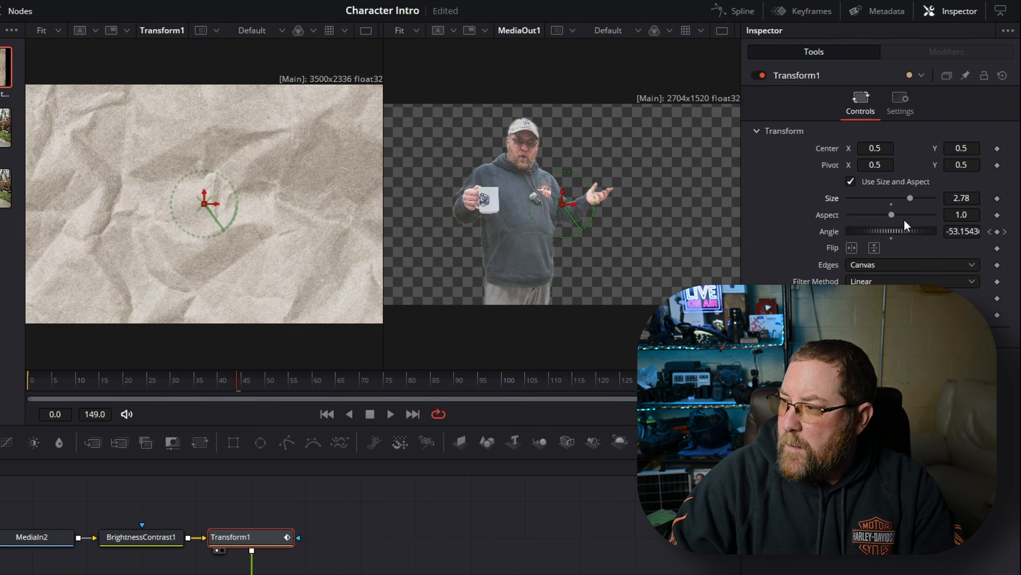
- Reset BrightnessContrast1's contrast to its default and return the playhead to frame 0
click(138, 532)
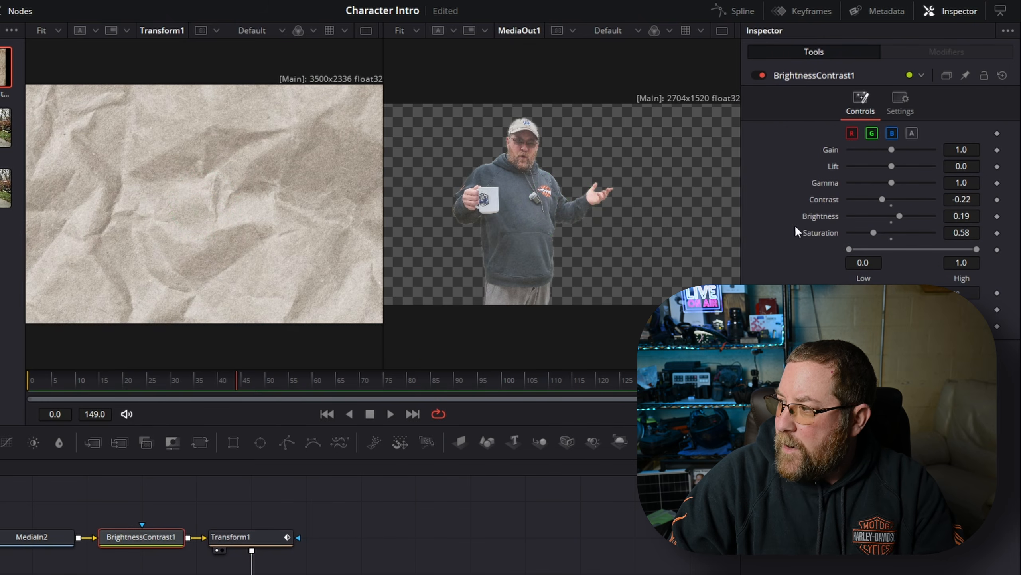
double_click(830, 201)
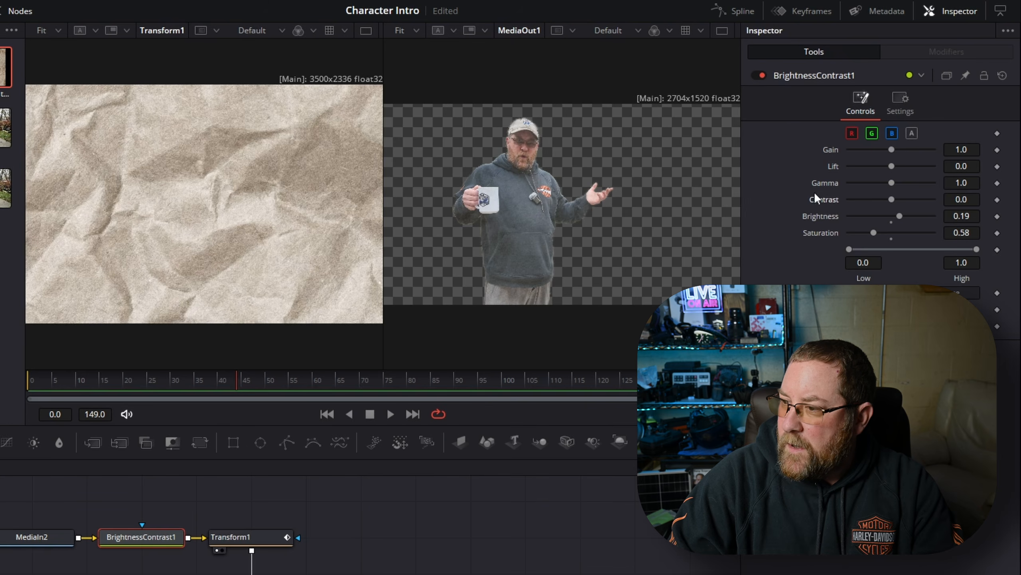
mouse_move(39, 394)
mouse_down()
mouse_move(278, 370)
mouse_move(632, 375)
mouse_move(383, 372)
mouse_move(22, 393)
mouse_up()
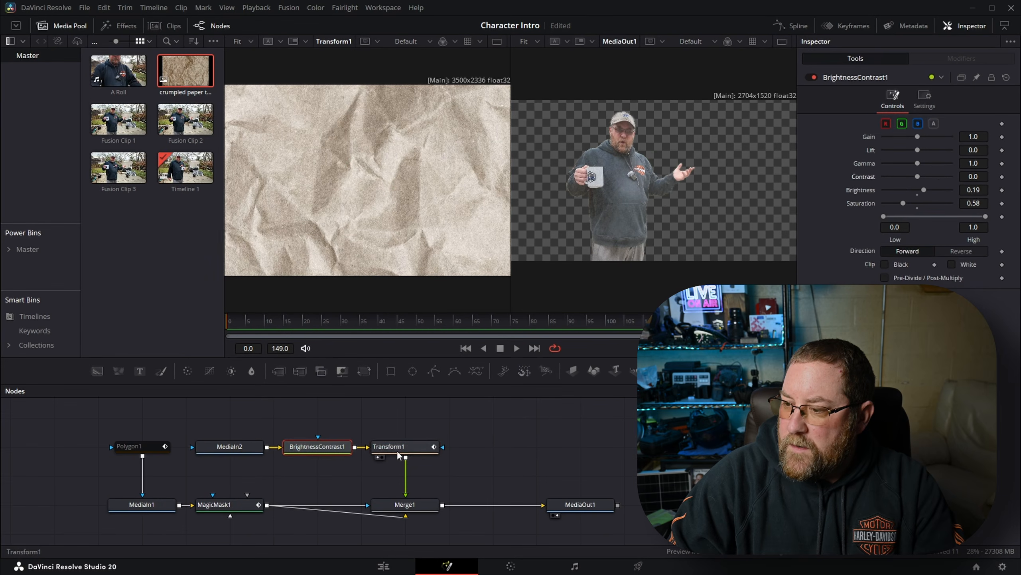
- Add a Stop Motion node after Transform1 and set its frame repeat to 7
click(363, 472)
key(shift+space)
text(trans)
key(BackSpace)
key(BackSpace)
key(BackSpace)
key(BackSpace)
key(BackSpace)
text(stop)
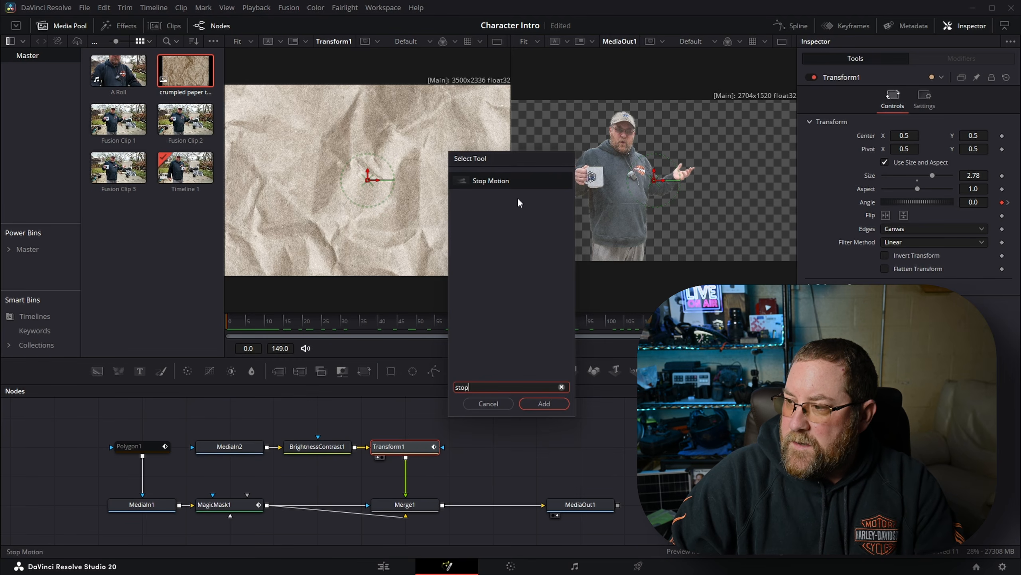
click(544, 404)
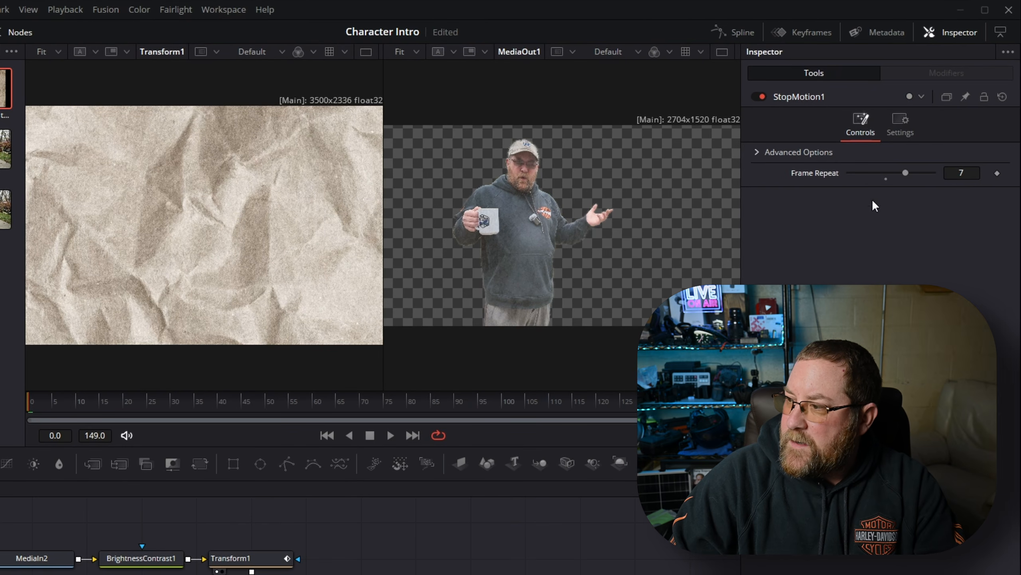
- Scrub through the stop-motion paper animation to about frame 83 and reduce Transform1's size to 1.983
drag(32, 396, 421, 406)
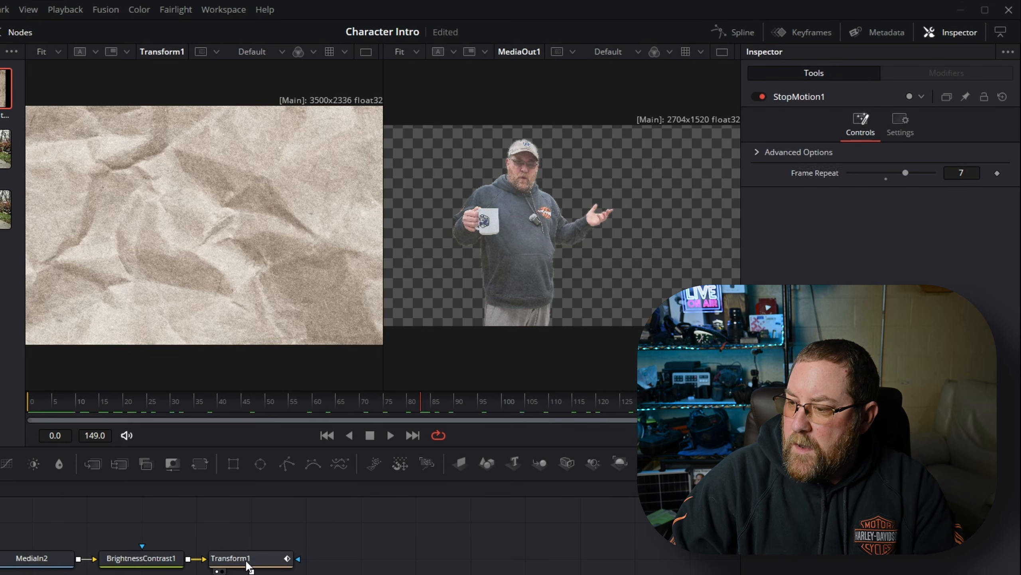
click(248, 564)
drag(975, 217, 954, 217)
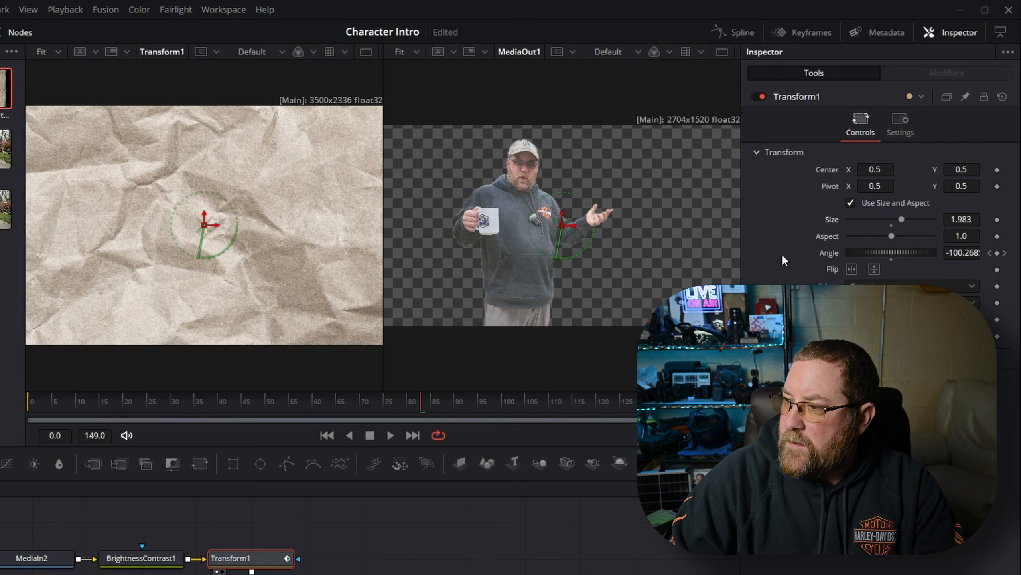
- Play back the rotating paper animation and set StopMotion1's frame repeat to 8, checking the new pacing
mouse_move(60, 391)
mouse_down()
mouse_move(474, 422)
mouse_move(583, 420)
mouse_move(44, 401)
mouse_up()
key(space)
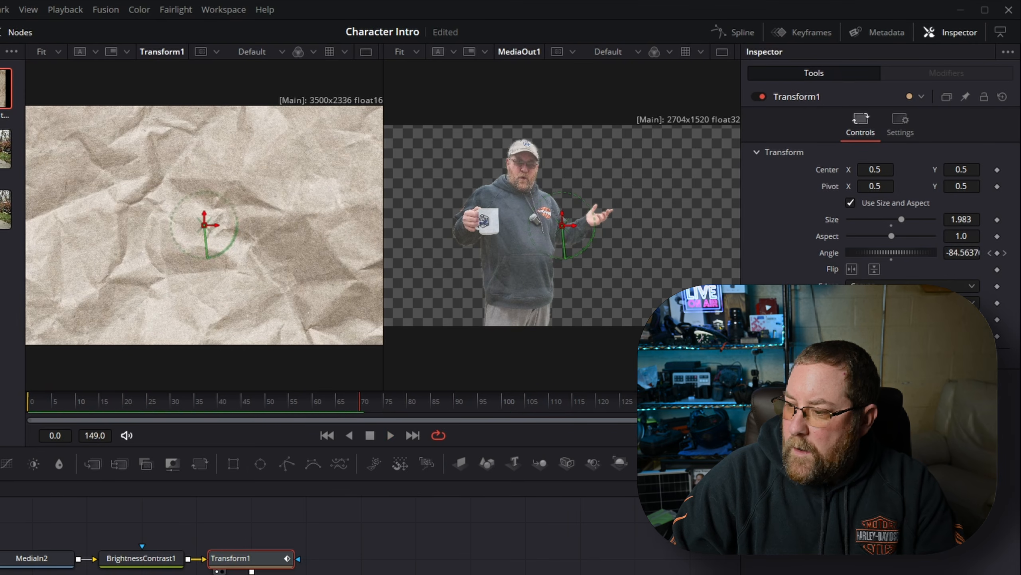
click(250, 573)
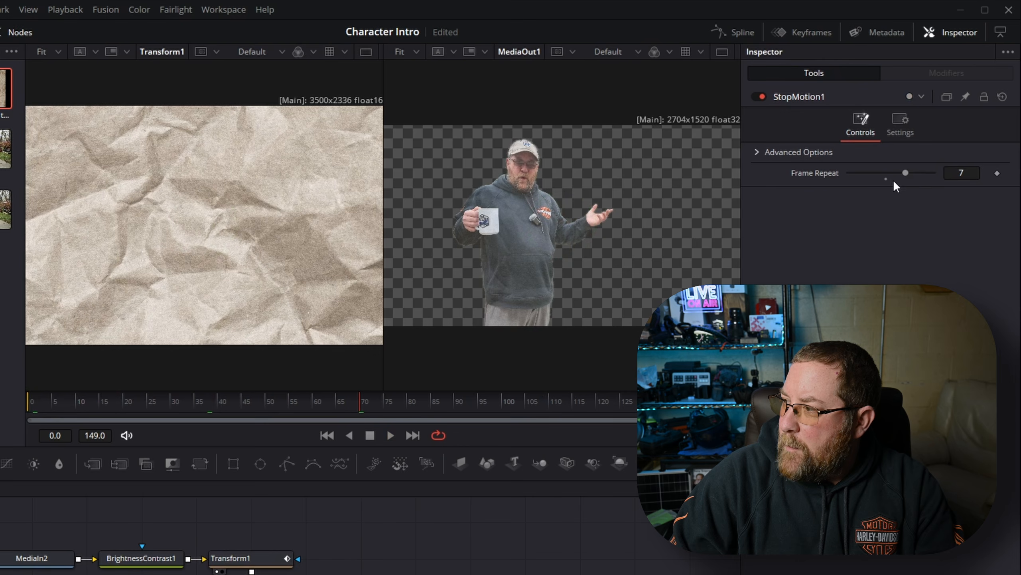
drag(907, 175, 934, 172)
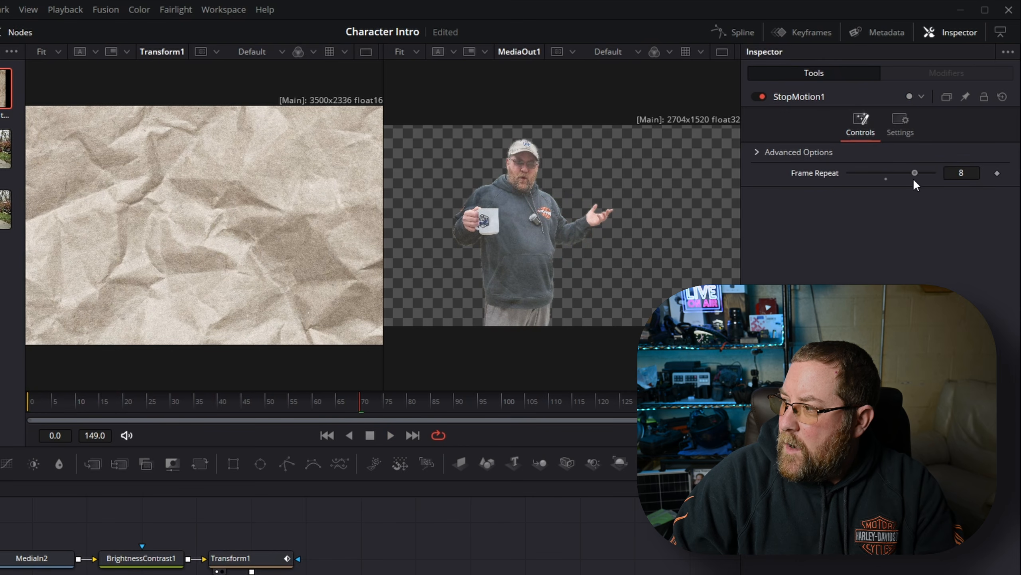
click(45, 400)
key(space)
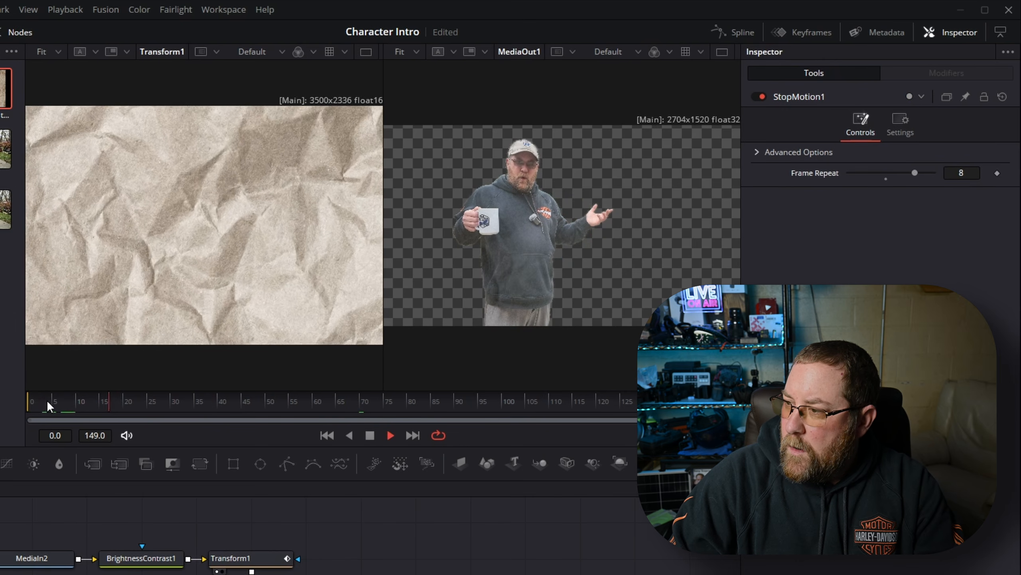
key(space)
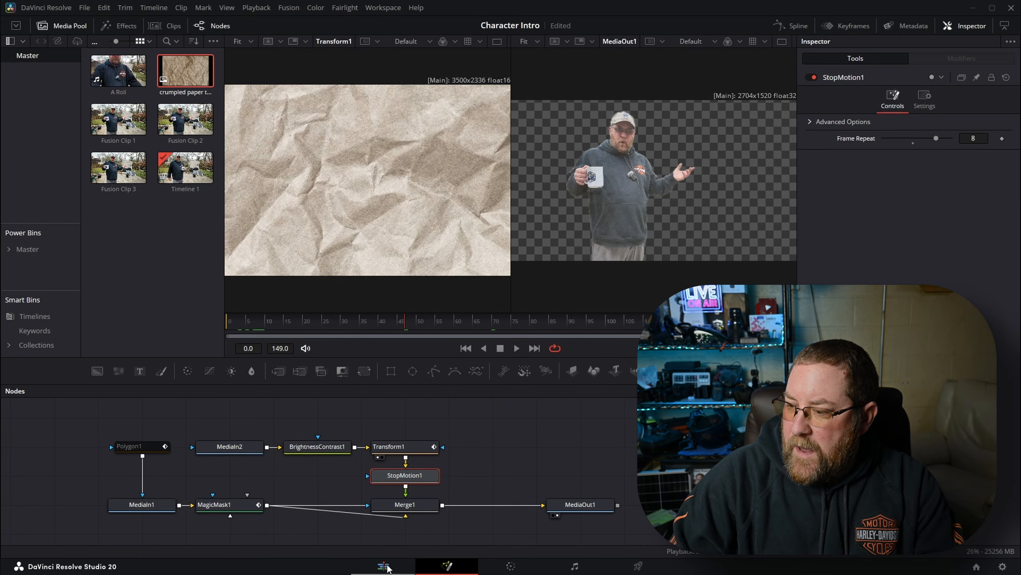
- Return to the Edit page, mute the audio of the freeze-frame A Roll clip and play the timeline through the freeze frame
click(386, 566)
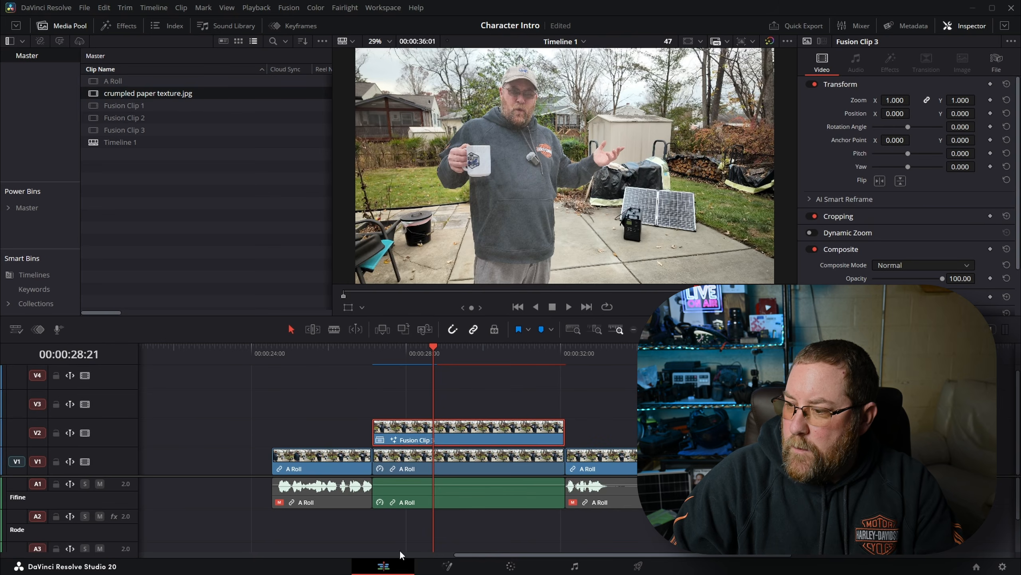
click(371, 348)
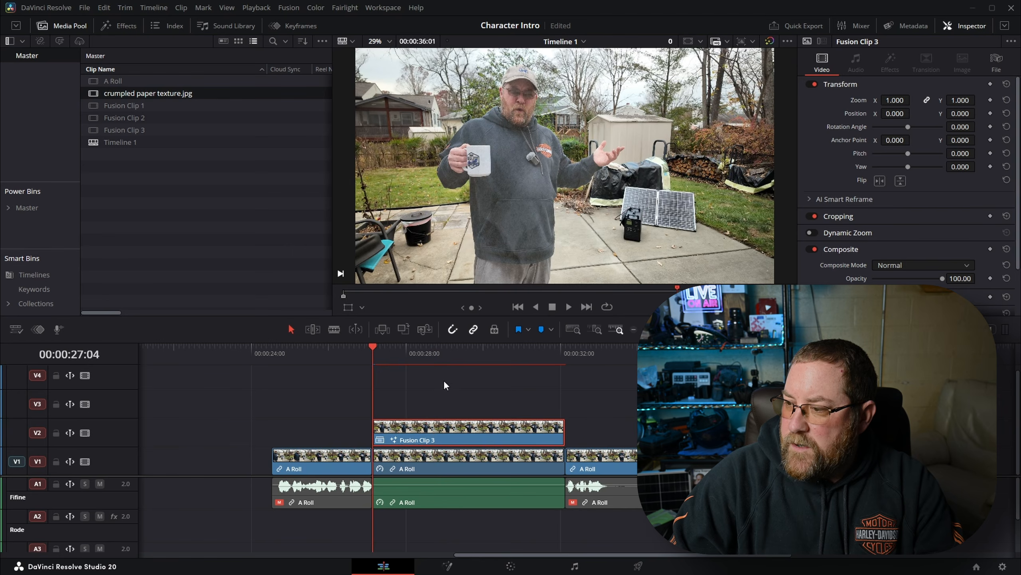
click(401, 503)
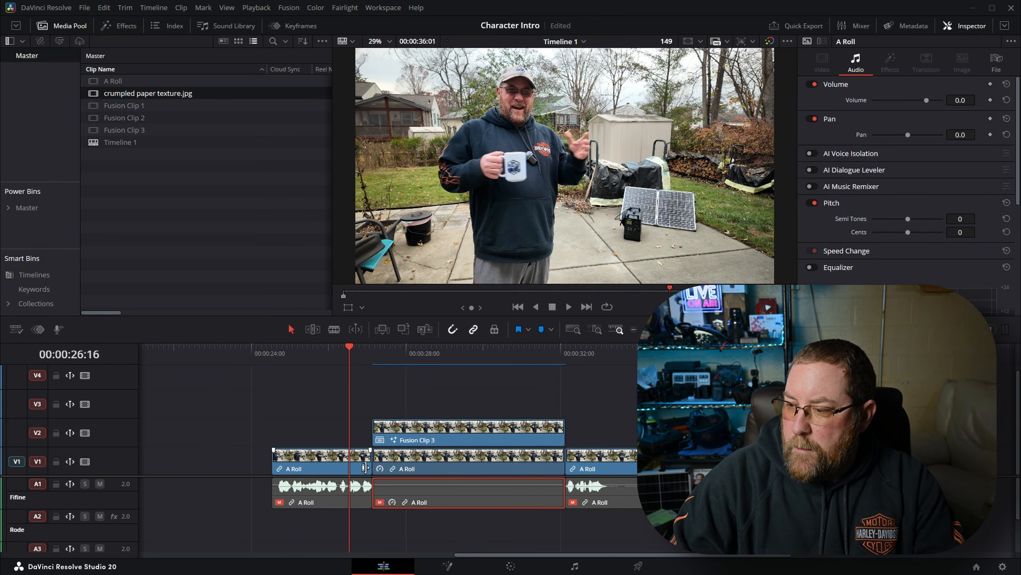
click(343, 348)
key(space)
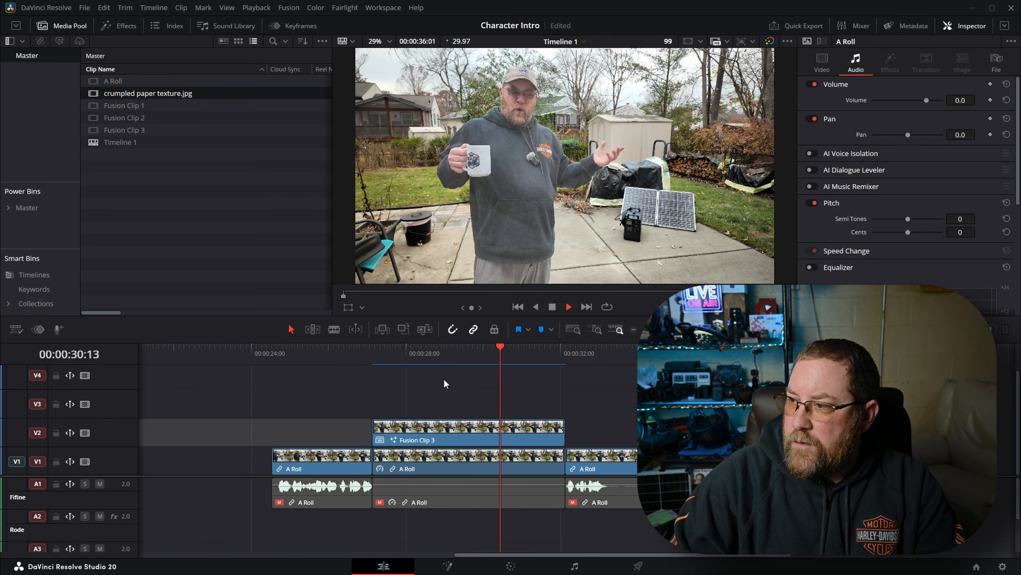
key(space)
- Search the effects for paper, apply Paper Edge to Fusion Clip 3 on V2 and play back the cutout
click(373, 353)
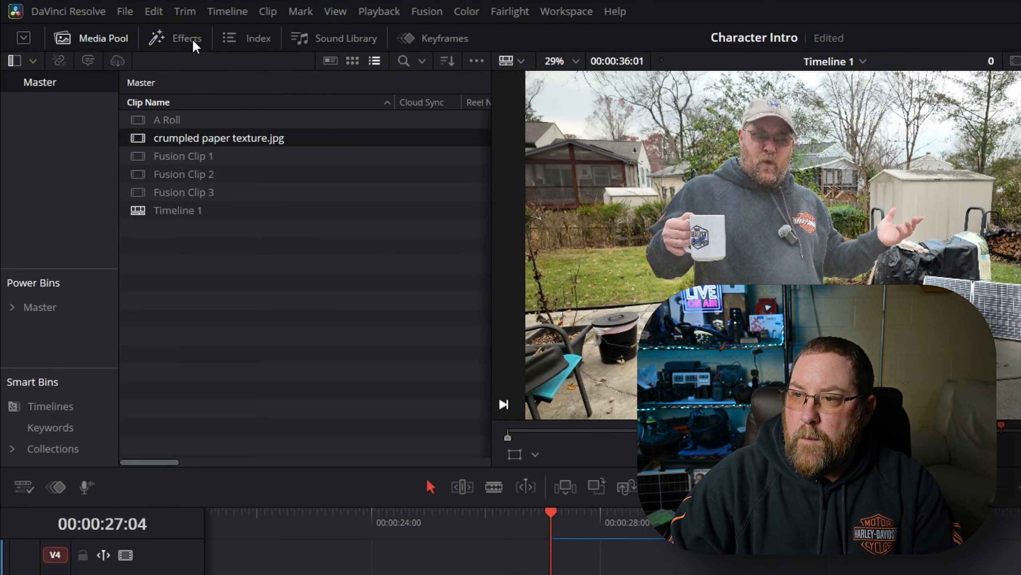
click(126, 27)
click(438, 63)
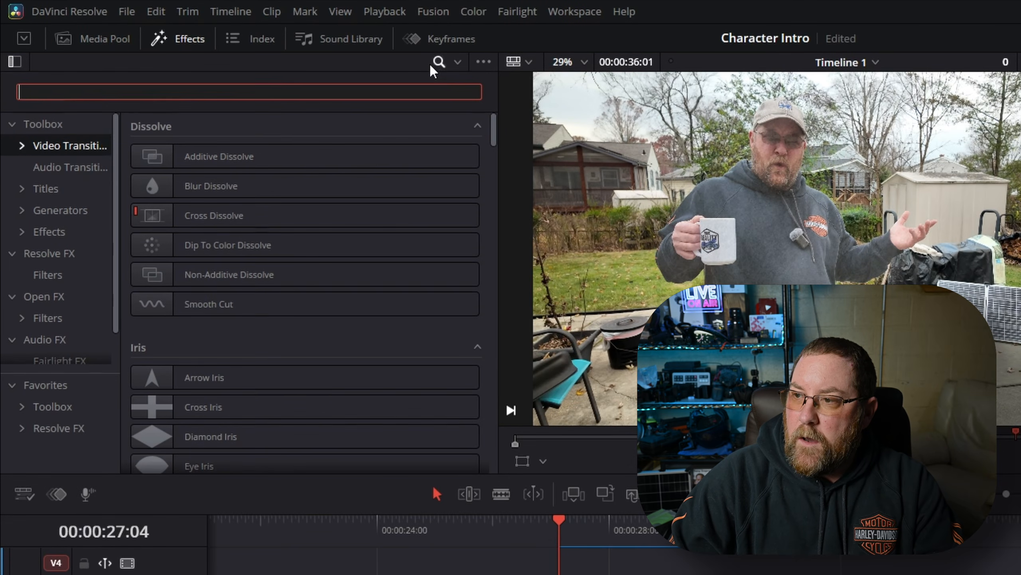
text(paper)
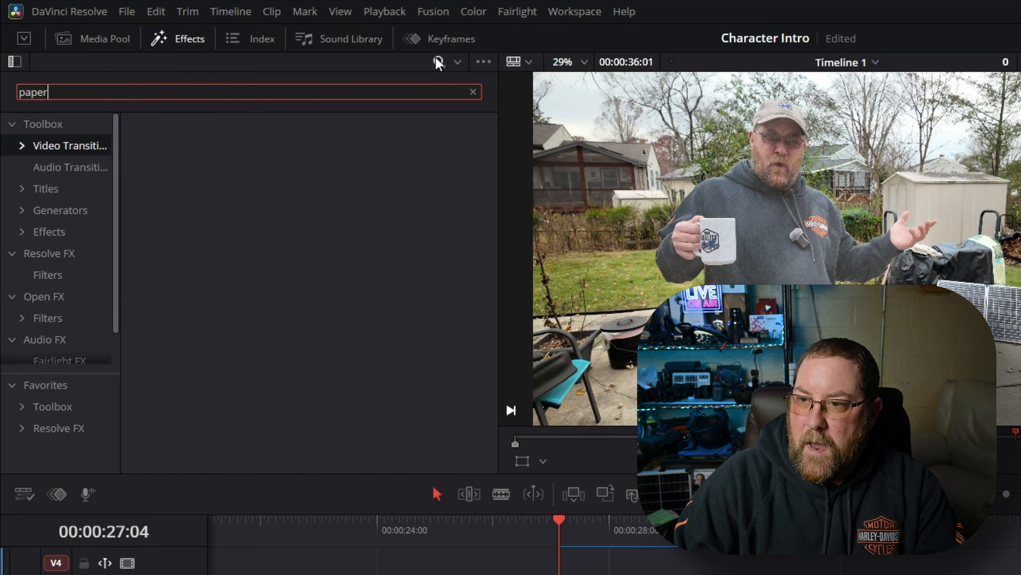
click(51, 231)
drag(208, 155, 424, 432)
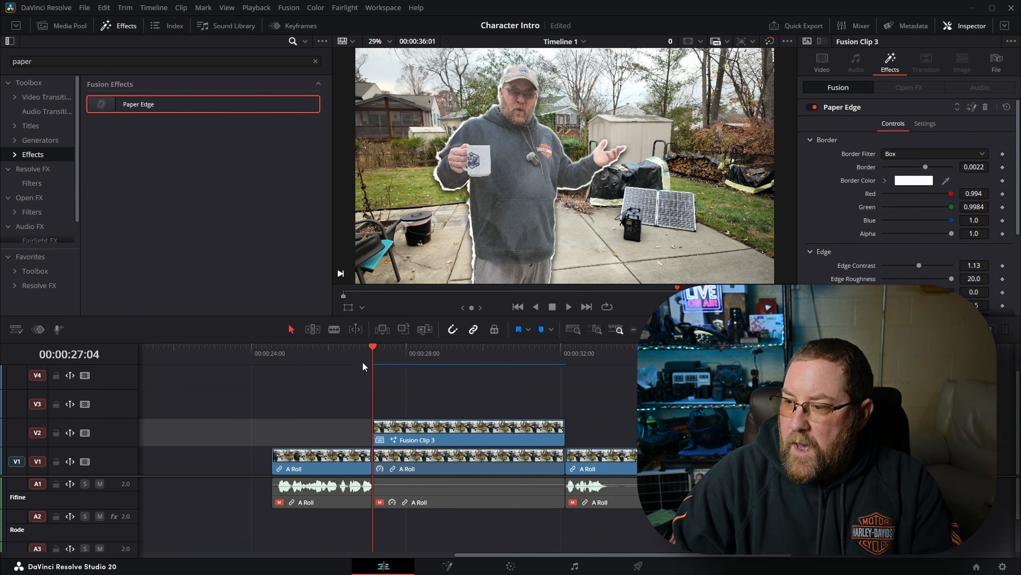
click(353, 348)
key(space)
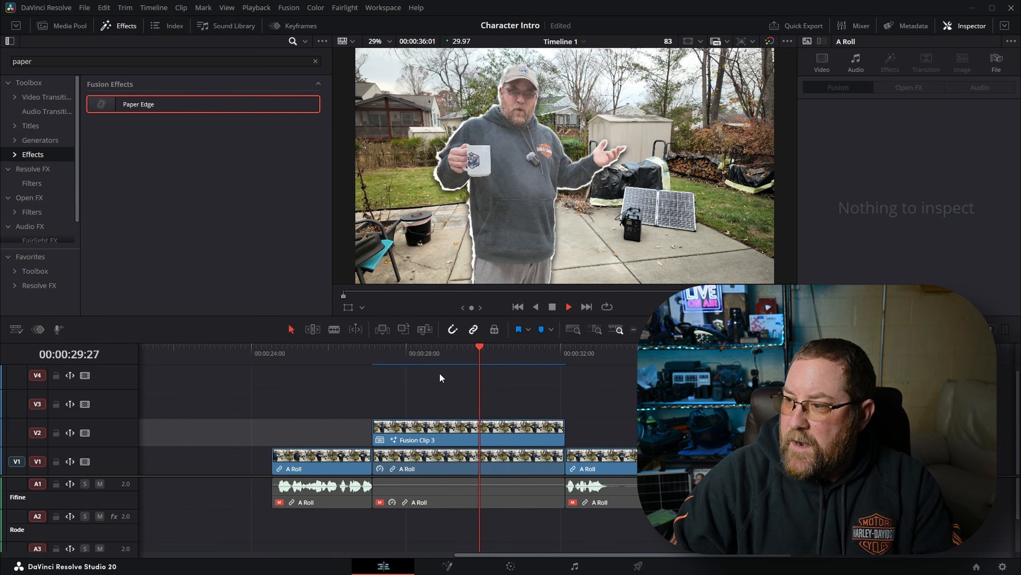
key(space)
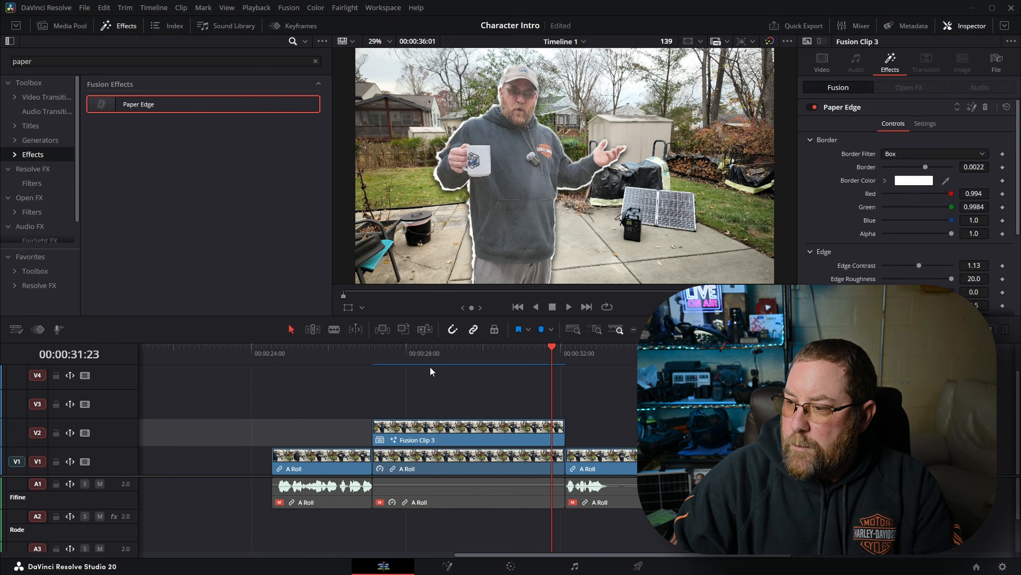
click(374, 357)
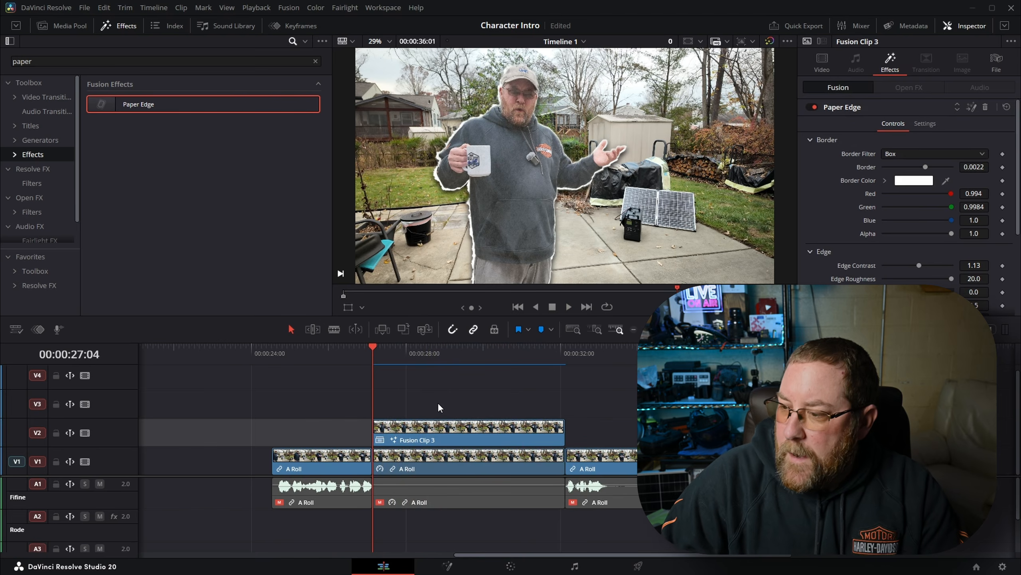
- Search the effects for comic, apply Comic Book to the freeze-frame A Roll clip on V1 and preview the intro
click(78, 61)
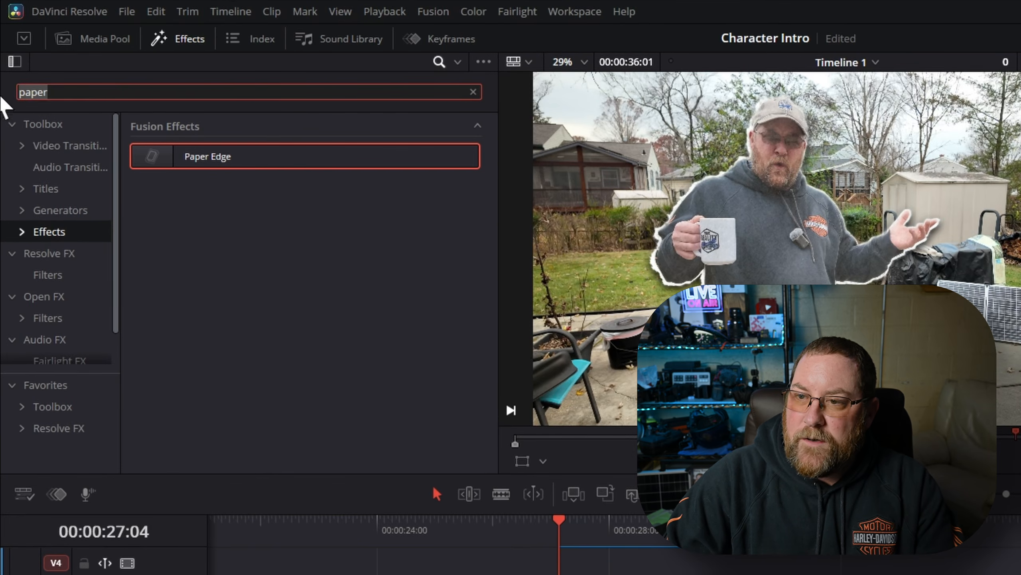
text(comic)
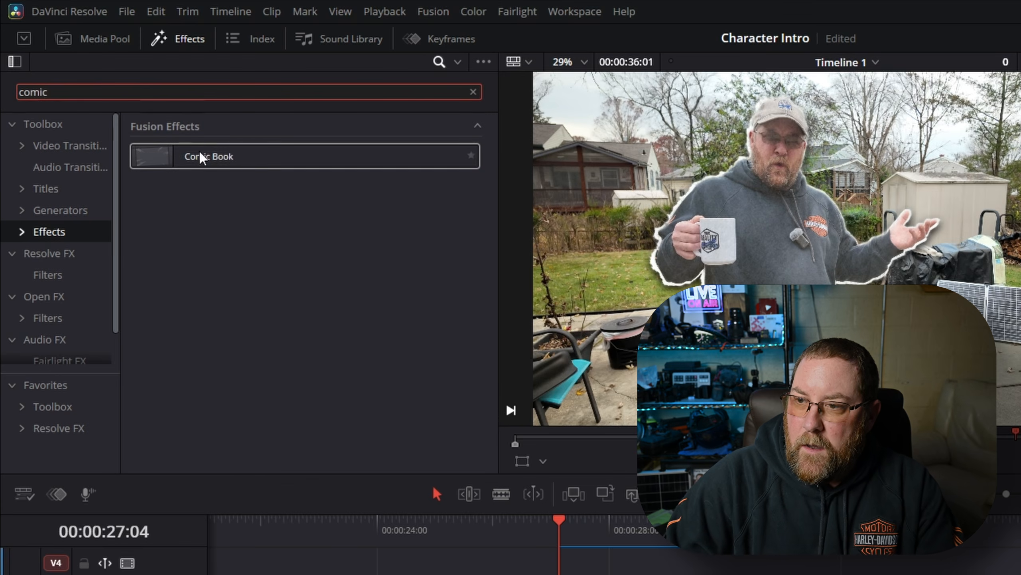
drag(209, 150, 432, 462)
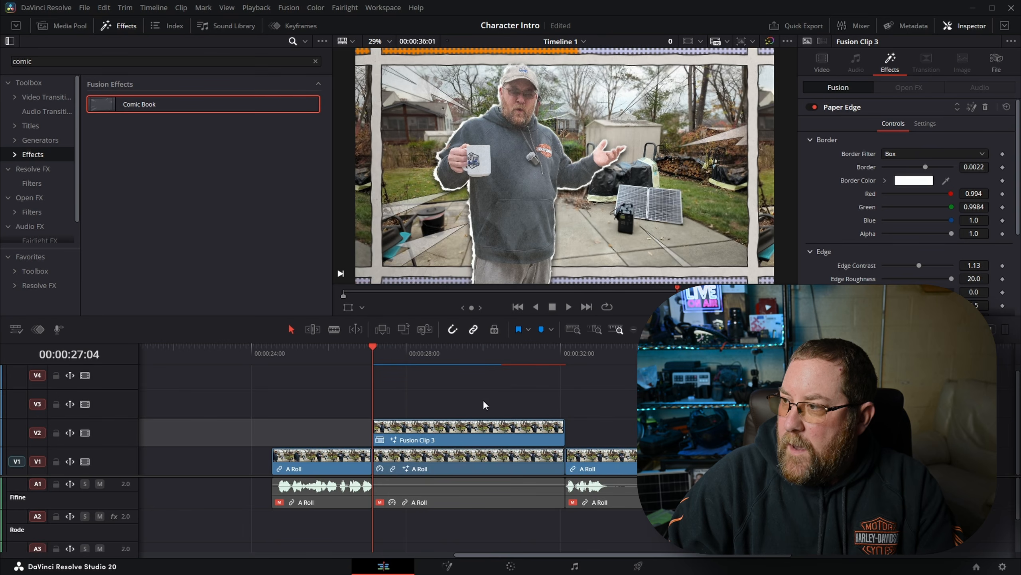
click(455, 462)
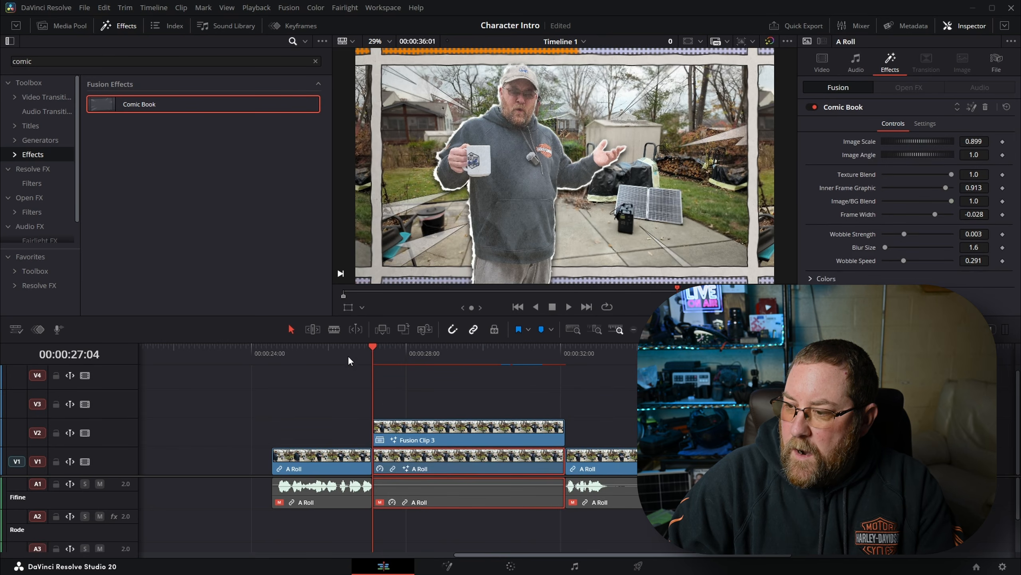
click(352, 355)
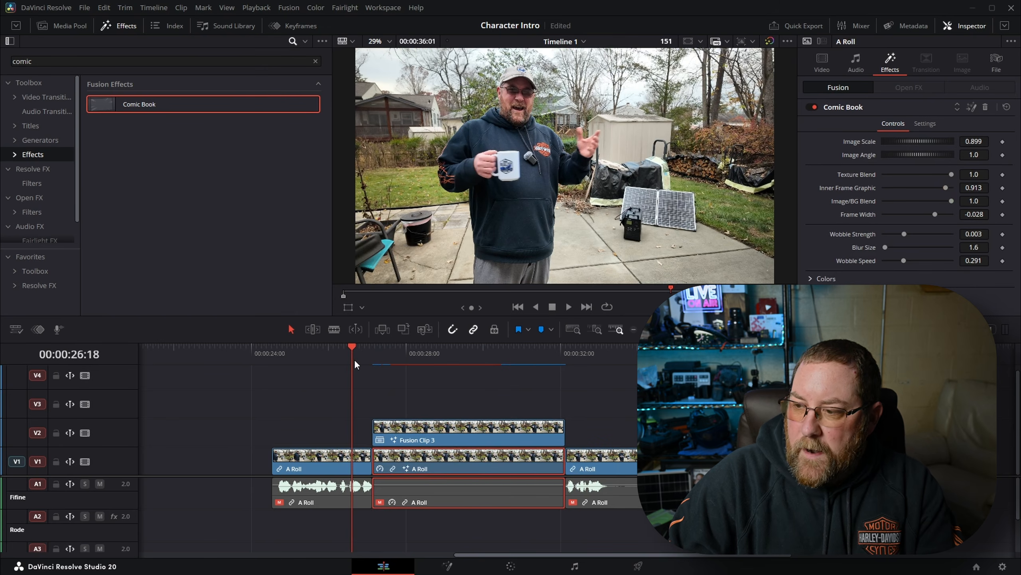
key(space)
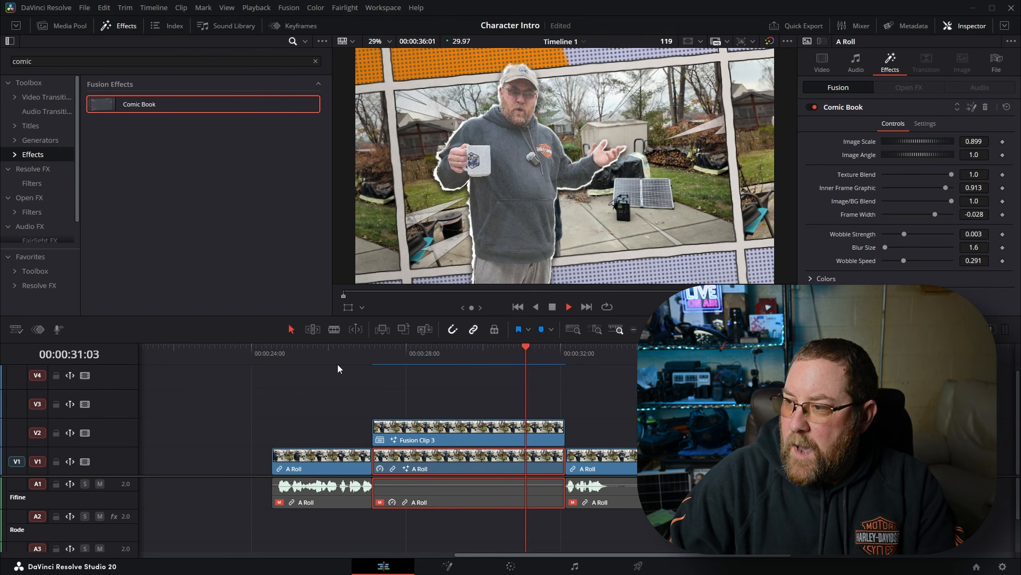
key(space)
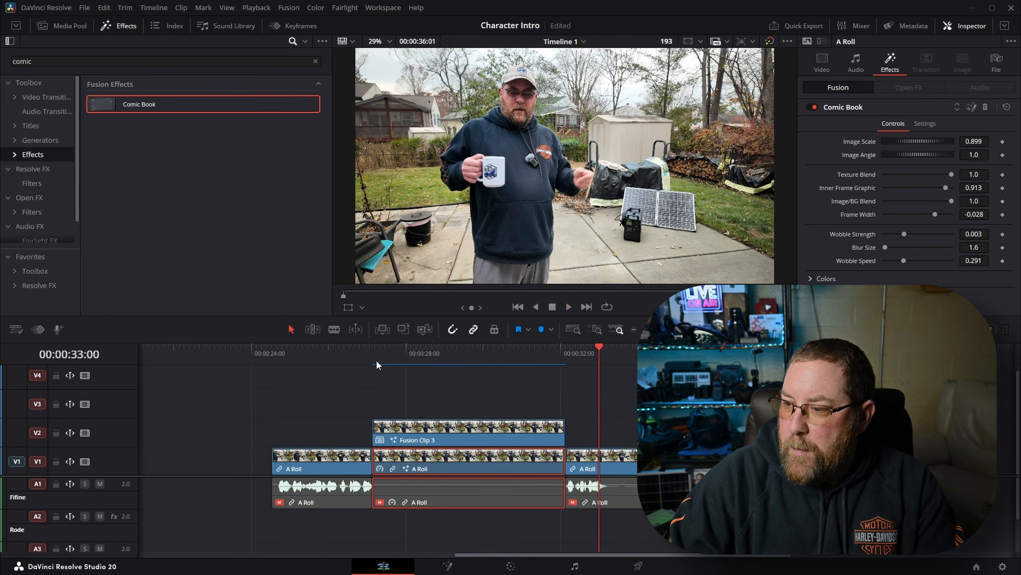
- Set Fusion Clip 3's zoom to 1.210 and play back the enlarged cutout over the comic background
click(409, 431)
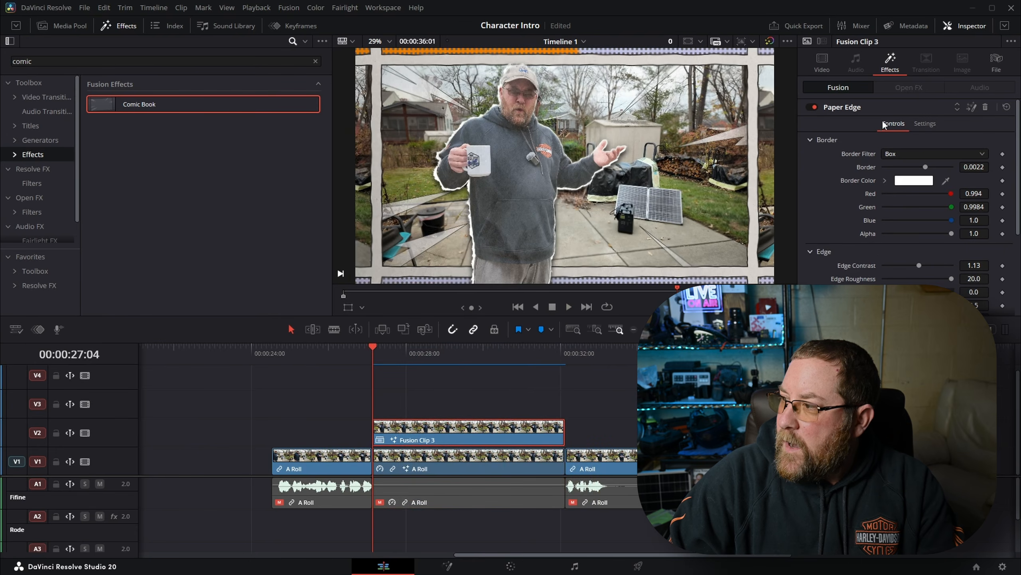
click(822, 60)
drag(895, 101, 895, 103)
click(355, 352)
key(space)
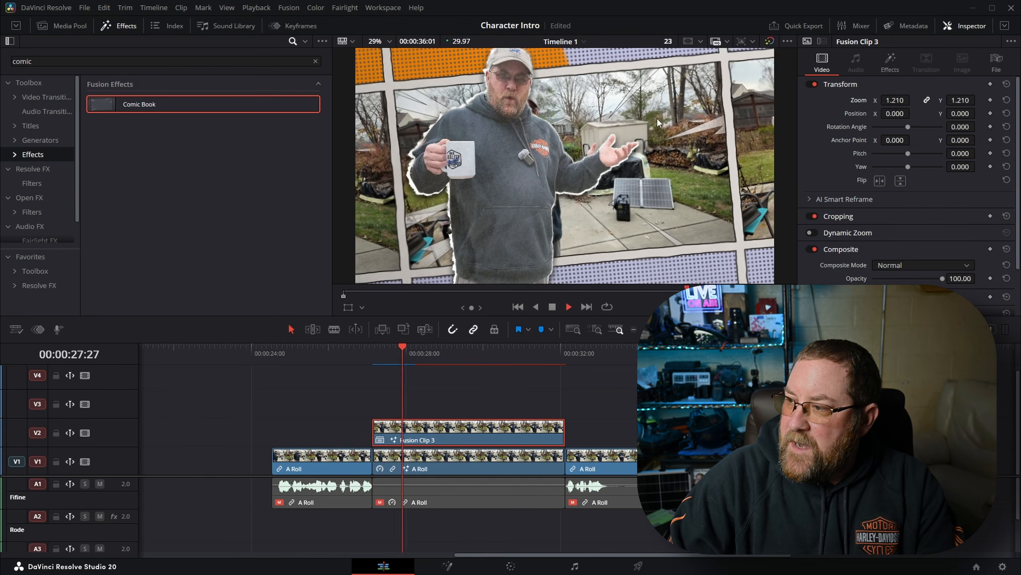
key(space)
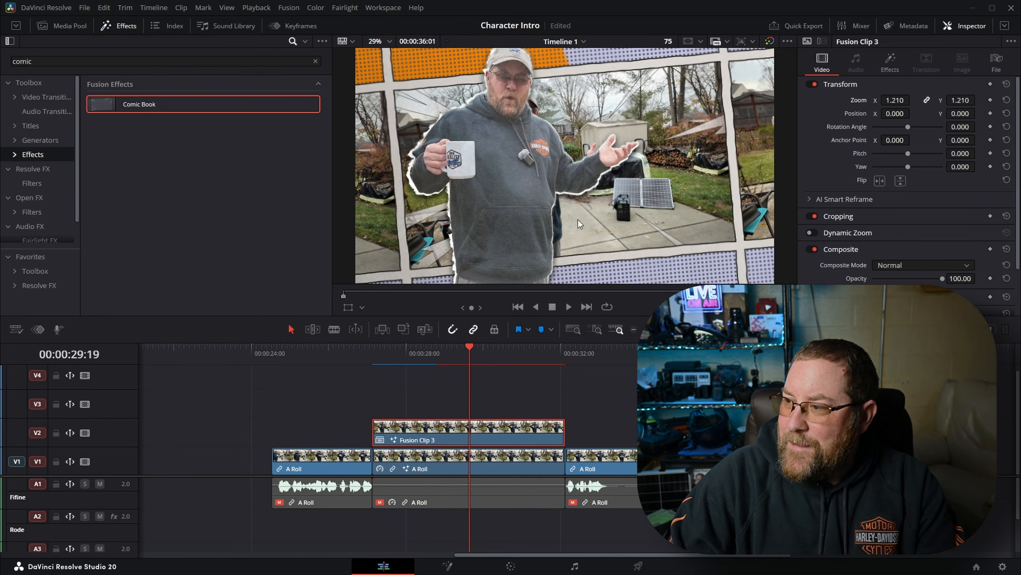
click(371, 353)
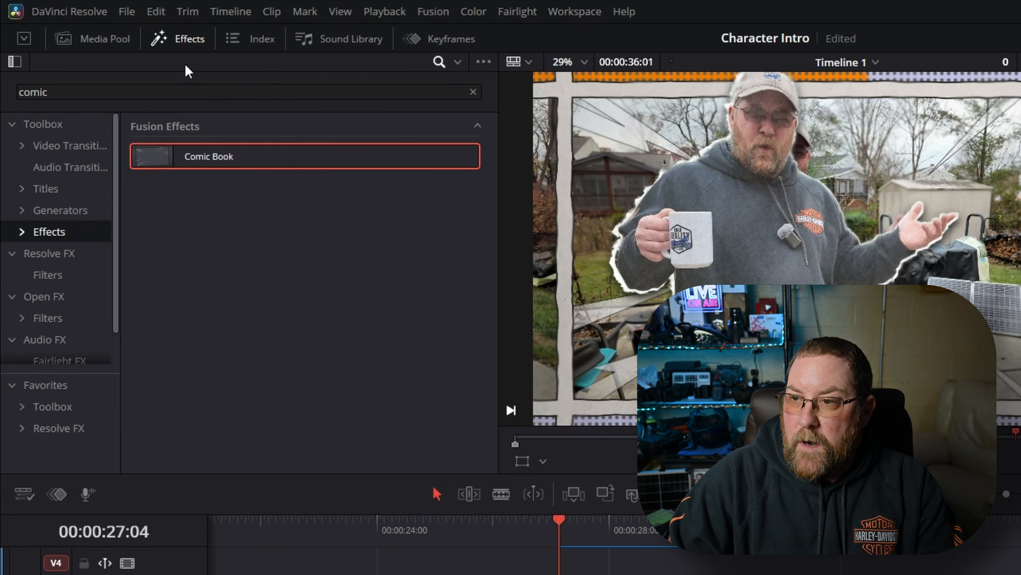
- Add a Text+ title on V3 starting at 00:00:28:04, one second into Fusion Clip 3, and ending with that clip
click(439, 63)
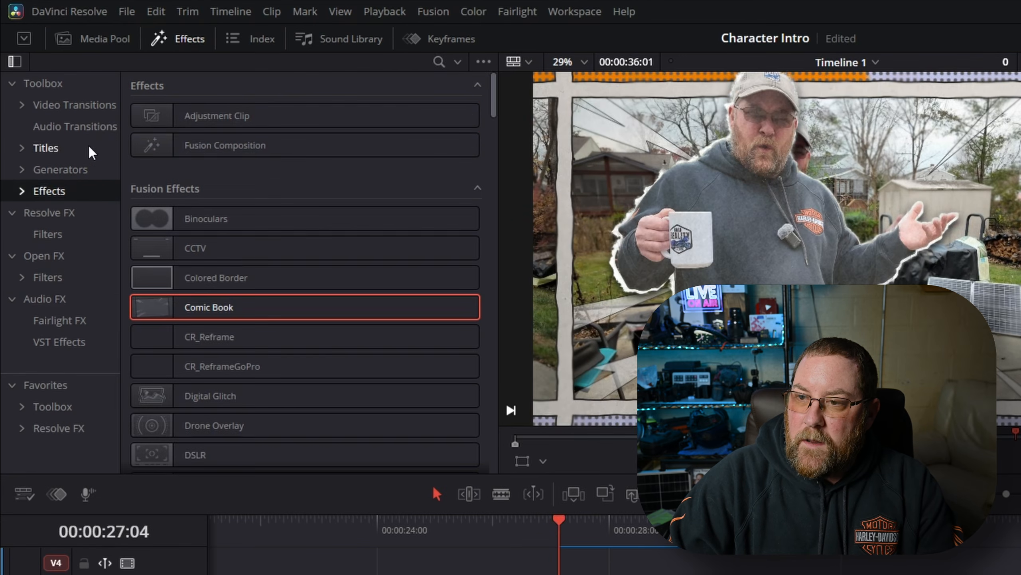
click(55, 149)
drag(178, 290, 437, 411)
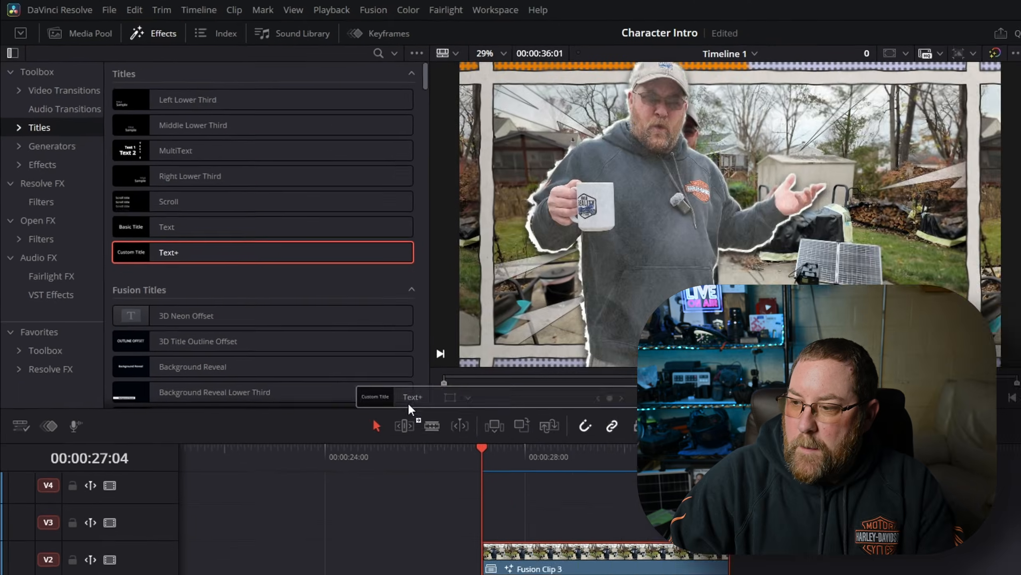
click(372, 353)
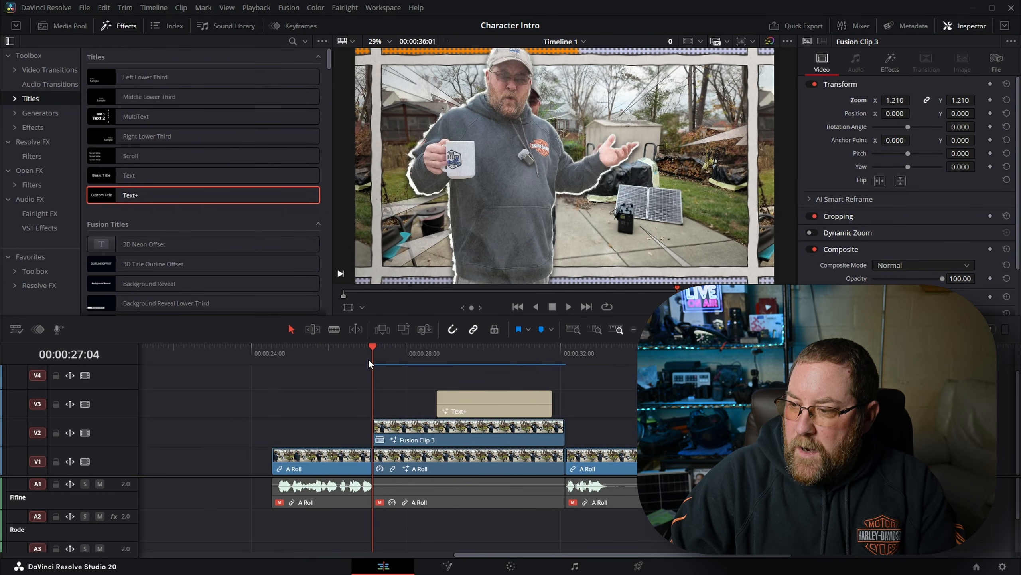
key(shift+Right)
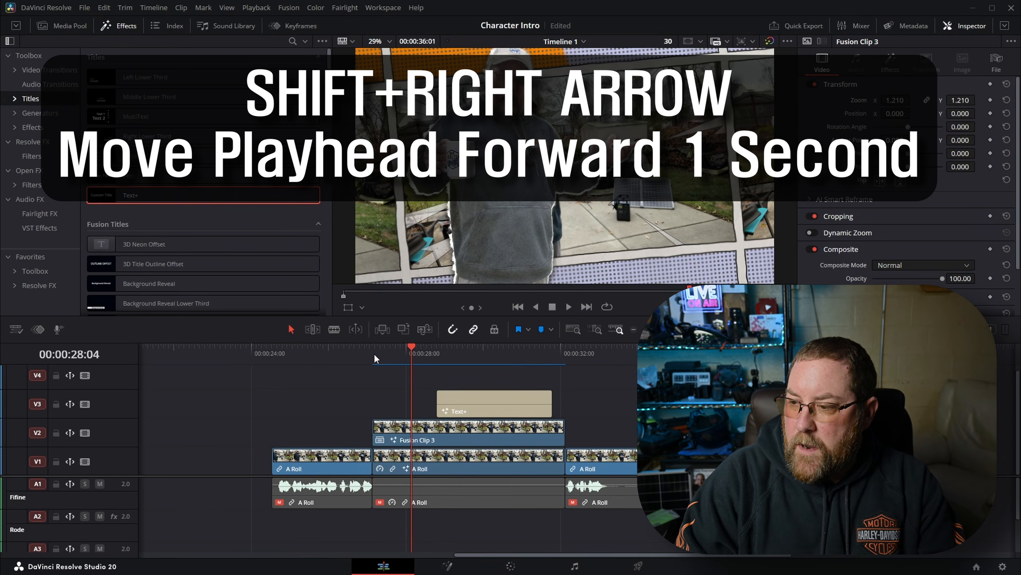
drag(454, 412, 428, 411)
drag(521, 409, 564, 409)
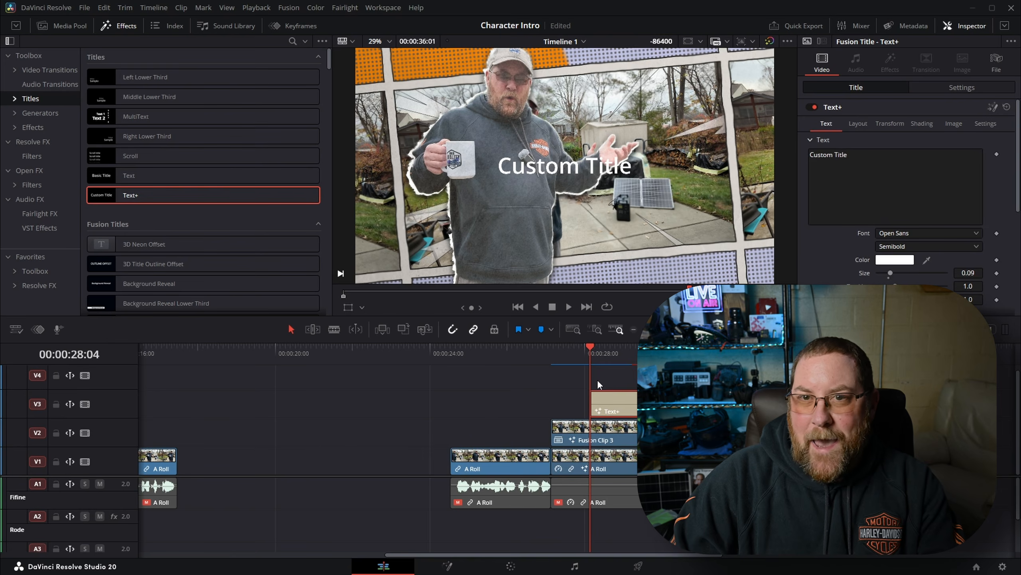
- Replace the title text with "BORING GUY #1" and set its font to Bauhaus 93
triple_click(949, 194)
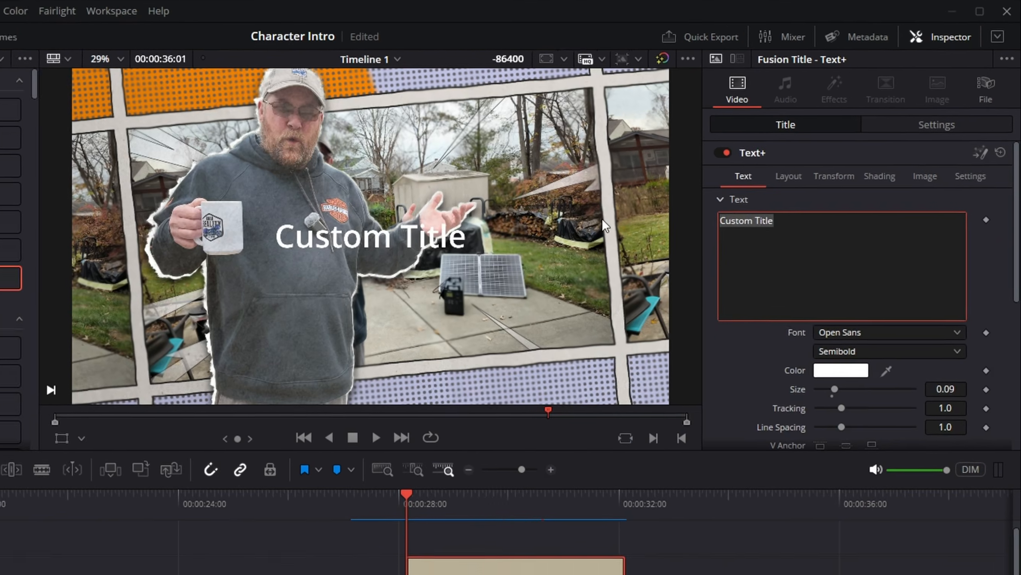
text(BORING GUY #1)
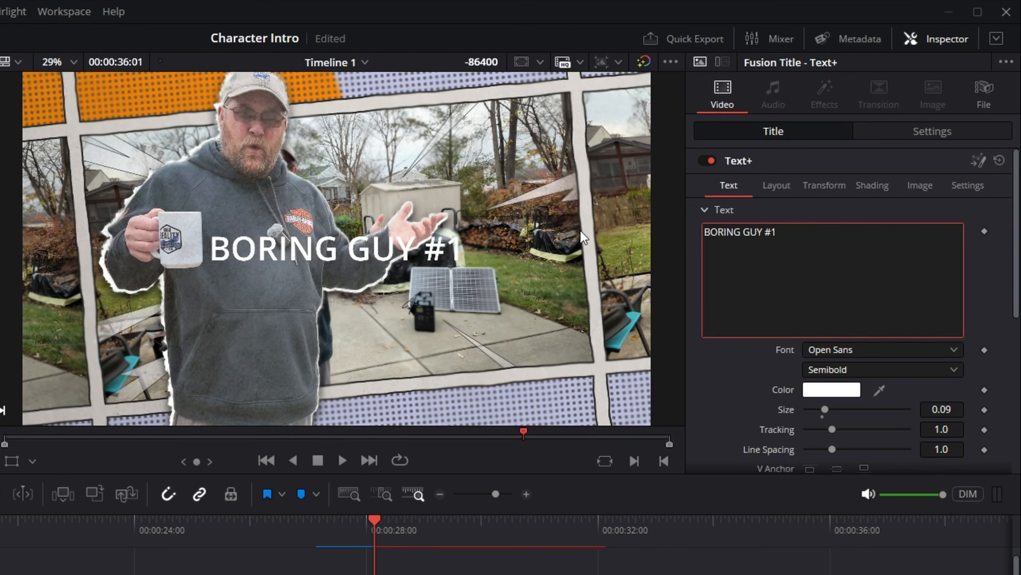
click(876, 349)
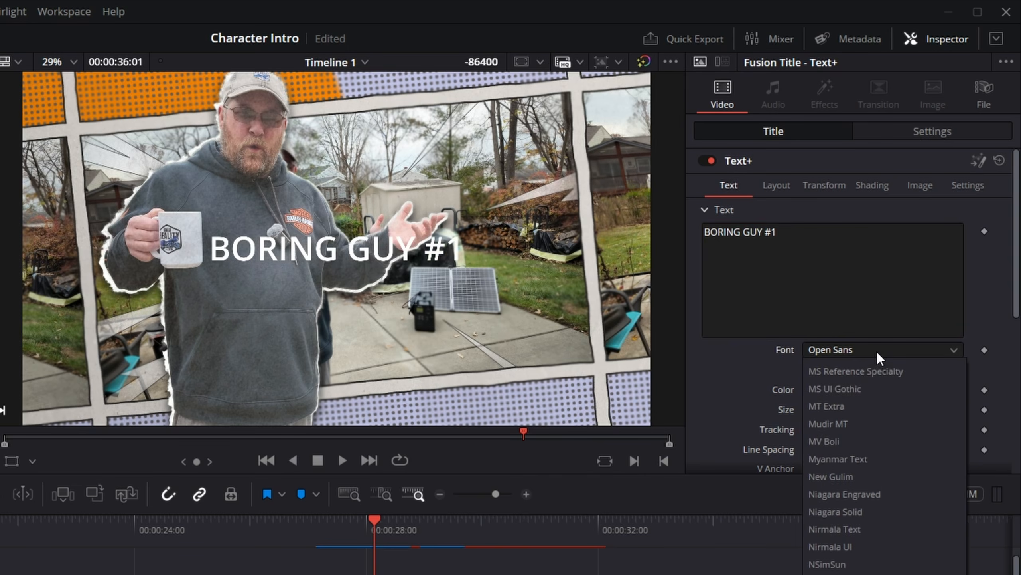
key(b)
click(843, 406)
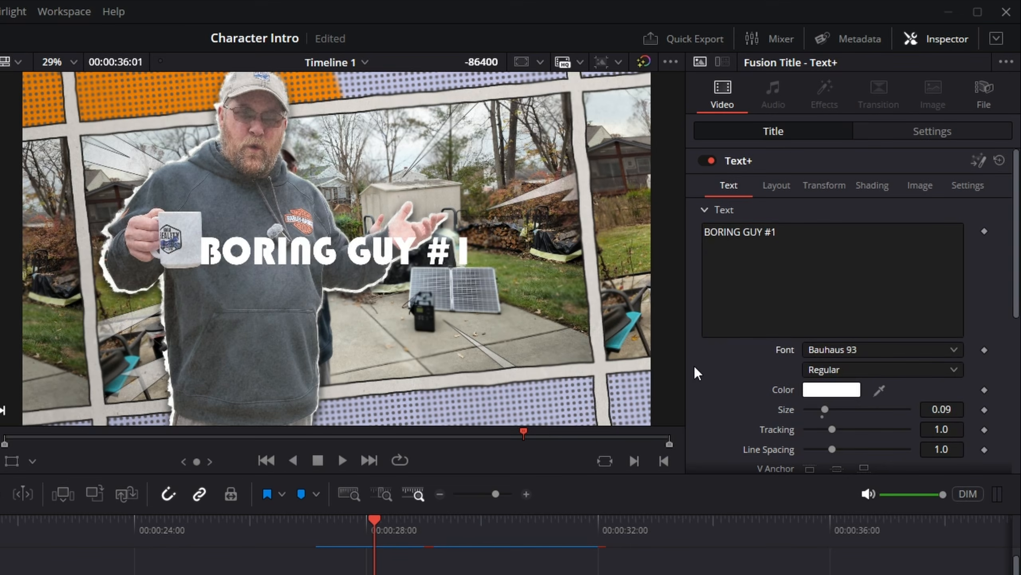
- Enlarge the title text to size 0.1438 and break it into two lines, BORING above GUY #1
drag(956, 409, 997, 410)
click(743, 233)
key(Return)
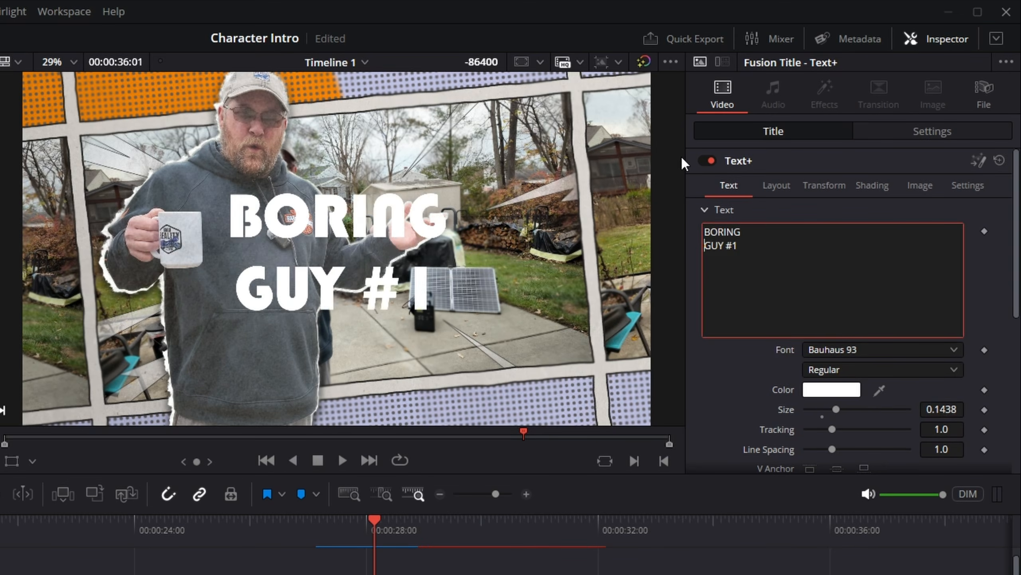
- Move the title beside the cutout to about X 555.846, Y 171.558 and rotate it to about 18.7 degrees
click(933, 132)
drag(925, 227, 957, 222)
click(17, 463)
drag(251, 287, 395, 245)
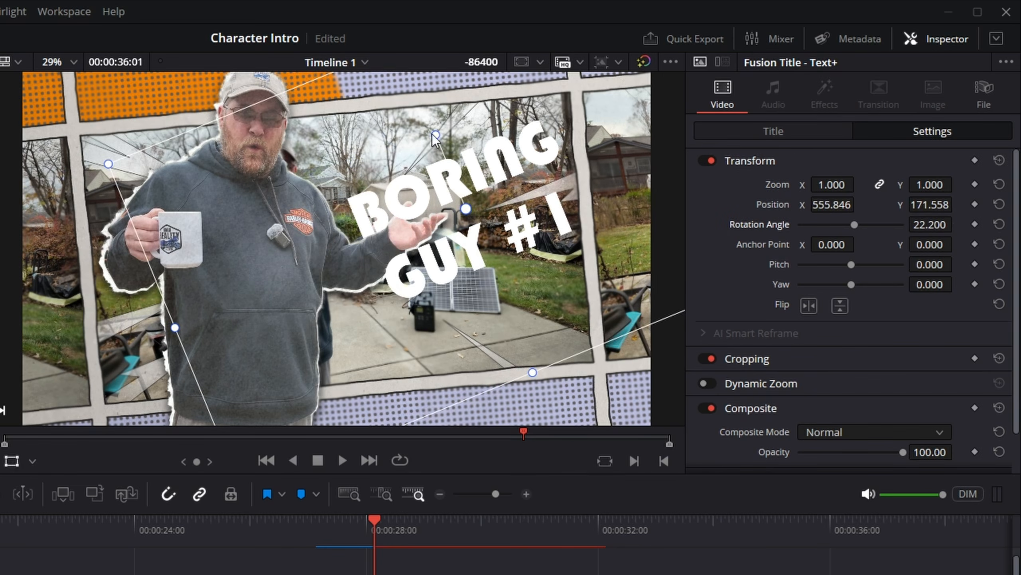
drag(437, 138, 441, 136)
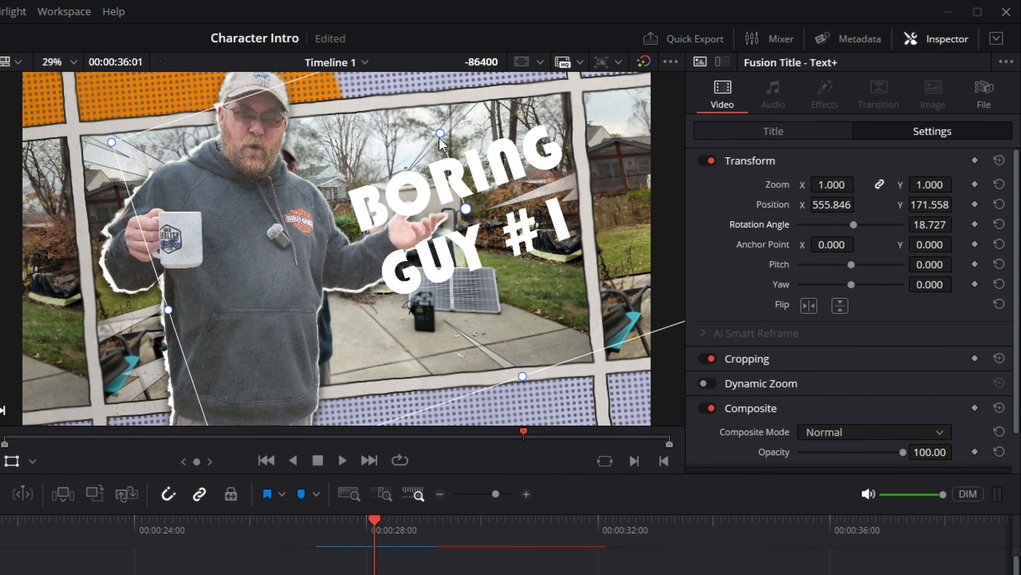
- Enable the title's second shading element, Red Outline, and set its thickness to 0.1
click(770, 133)
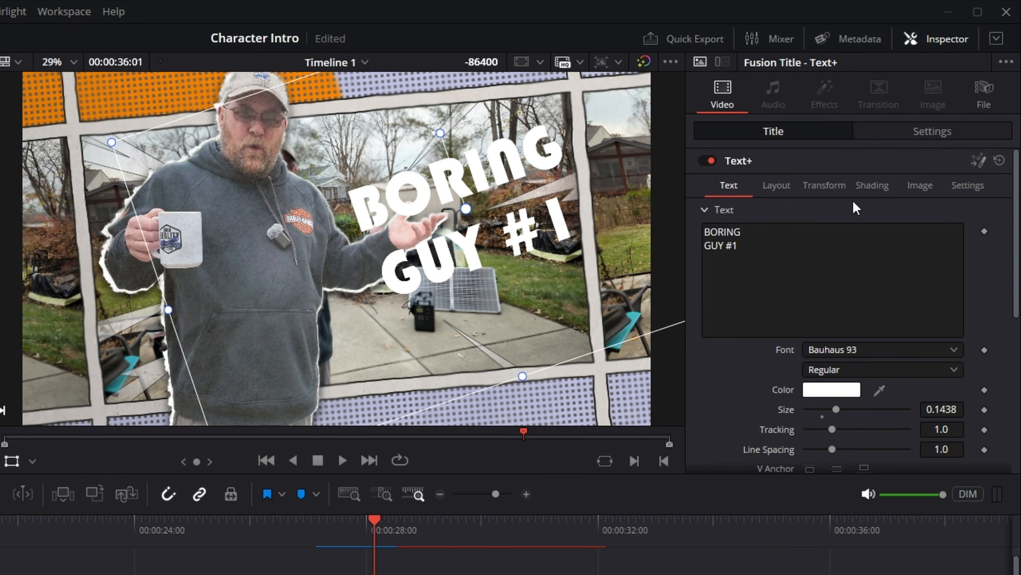
click(871, 186)
click(839, 231)
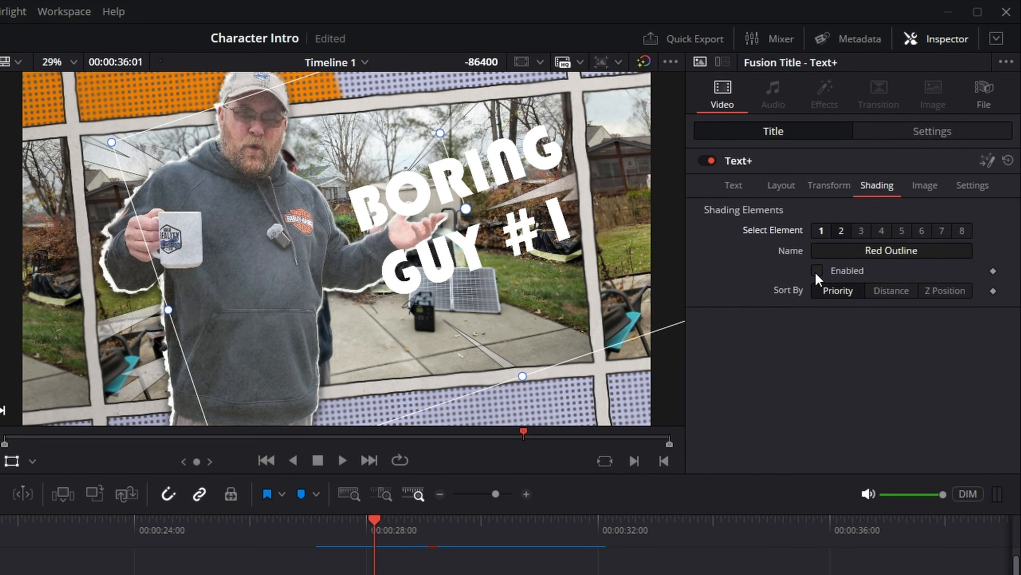
click(816, 271)
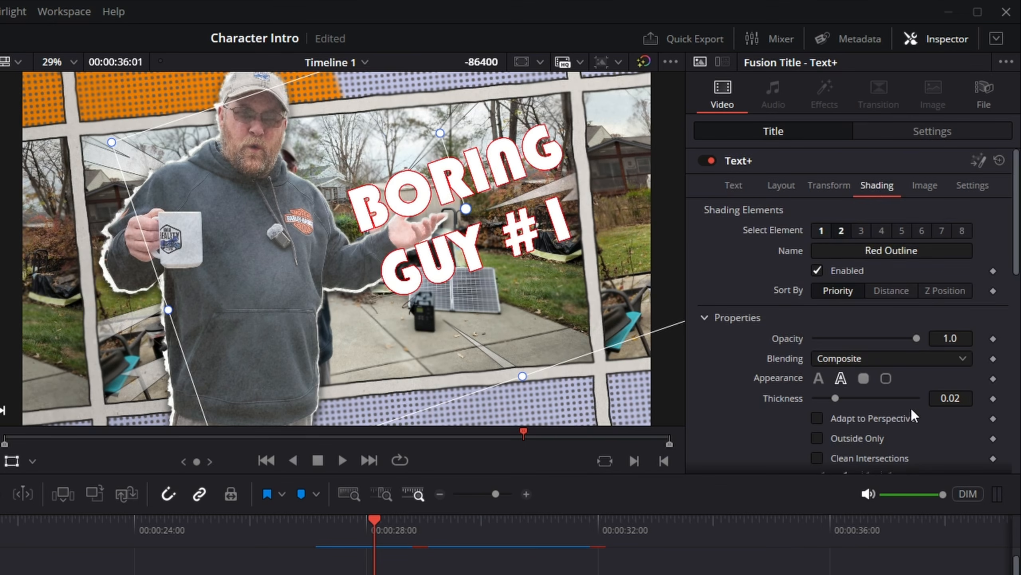
drag(948, 396, 977, 397)
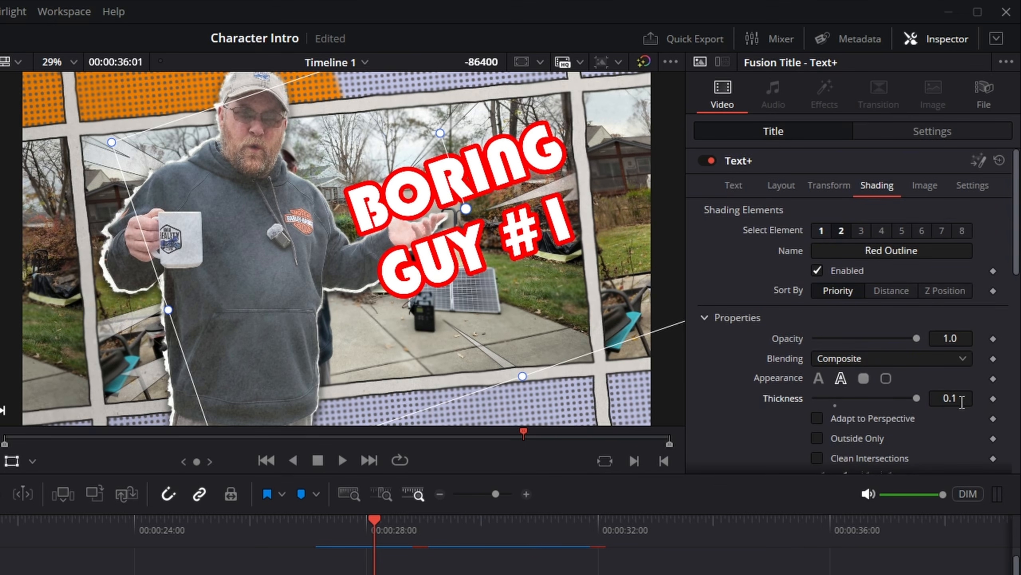
- Change the title's outline color to black
scroll(962, 402, down, 5)
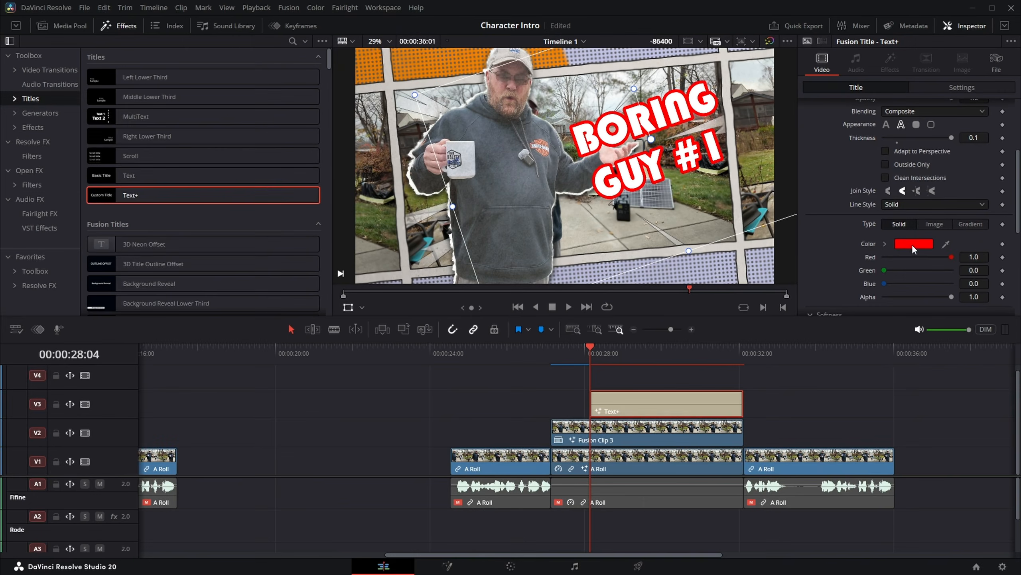
click(913, 243)
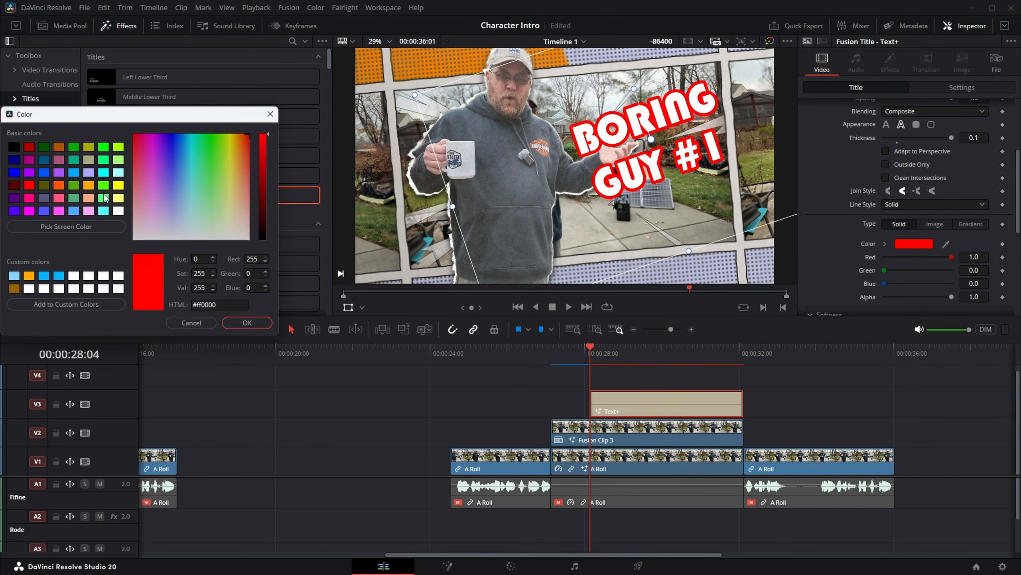
click(17, 148)
click(247, 323)
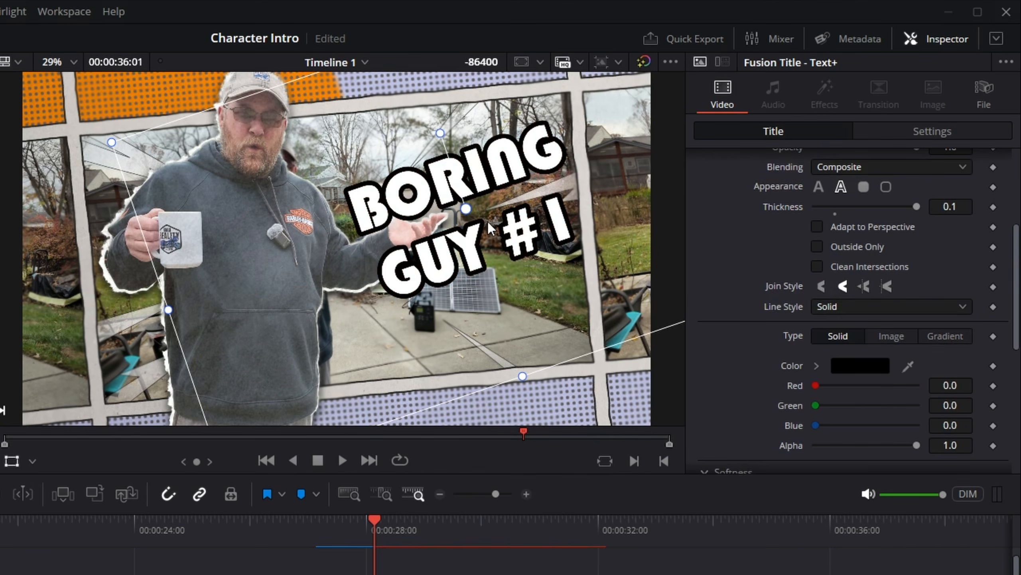
- Increase the title's text size to 0.1799
scroll(797, 284, up, 5)
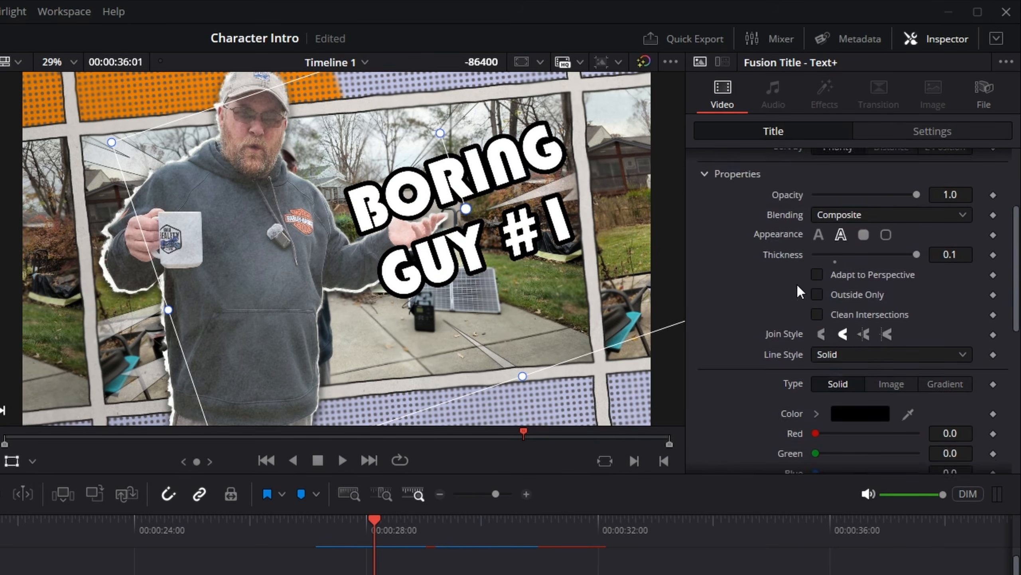
click(730, 184)
drag(943, 410, 973, 411)
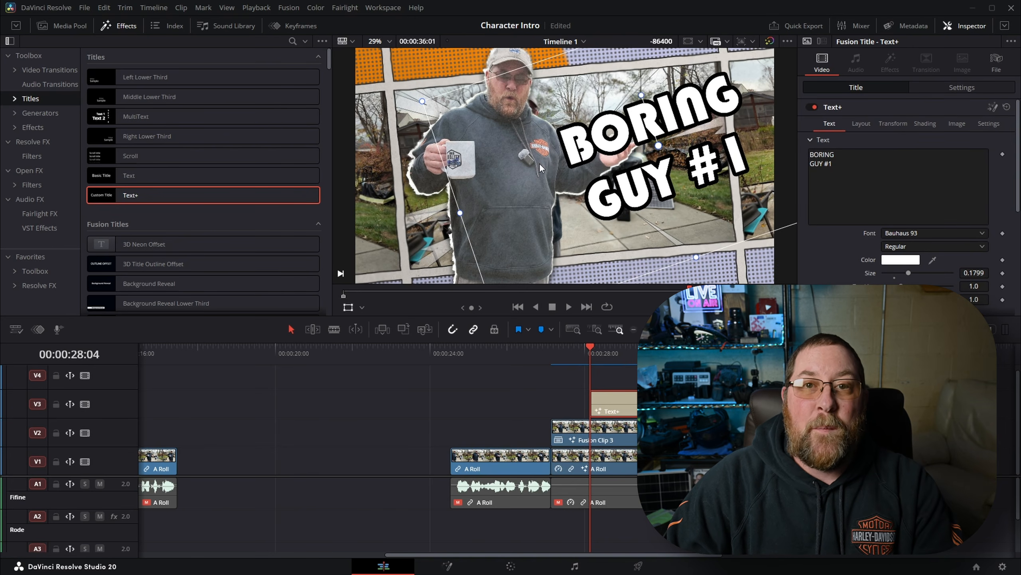
- Open Fusion Clip 3 in Fusion and copy its MediaIn2, BrightnessContrast1, Transform1 and StopMotion1 nodes
right_click(567, 440)
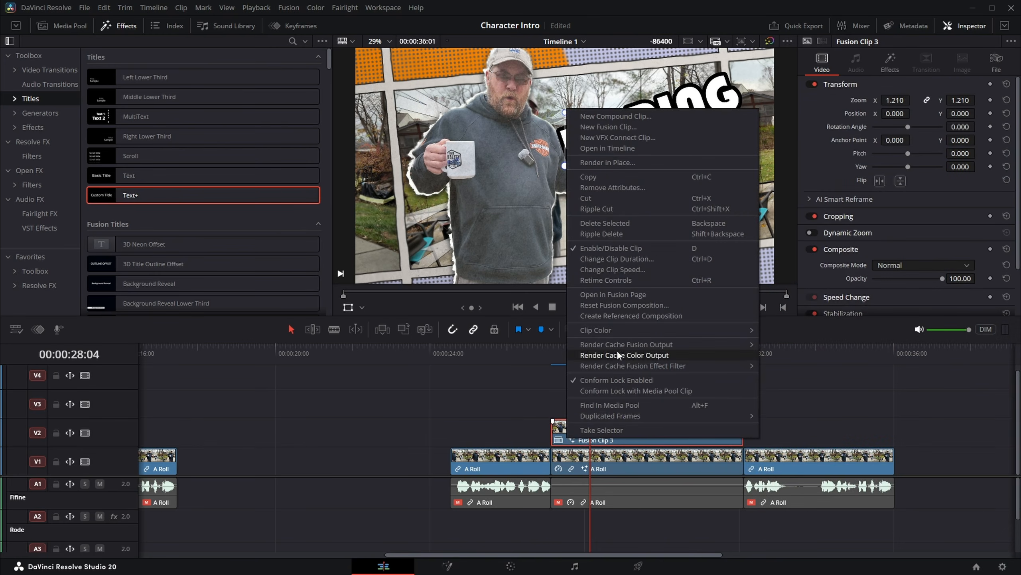
click(621, 295)
drag(214, 420, 429, 490)
key(ctrl+c)
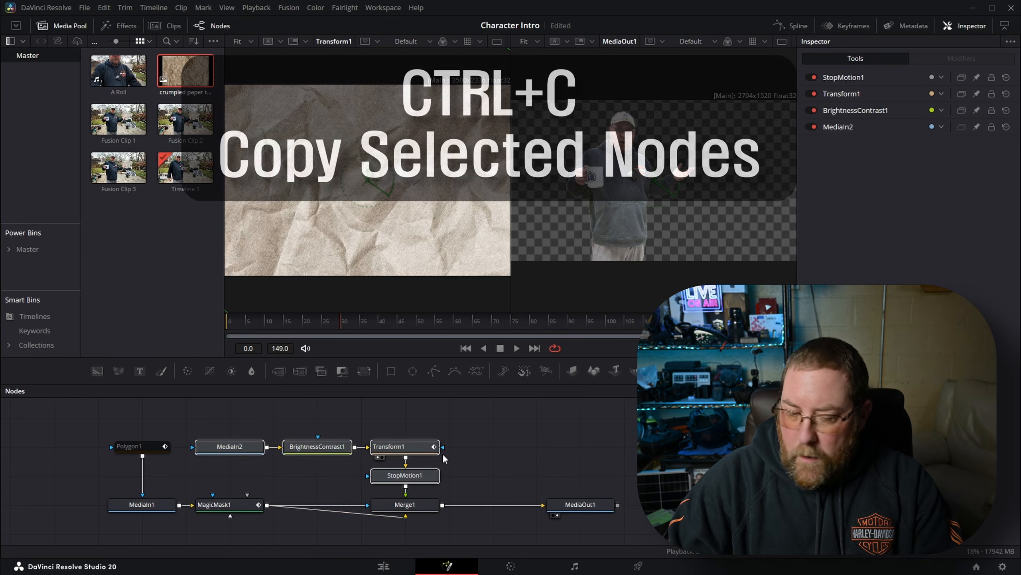
- Open the Text+ title on V3 in Fusion and paste the copied paper-texture nodes into its composition
click(382, 567)
click(626, 406)
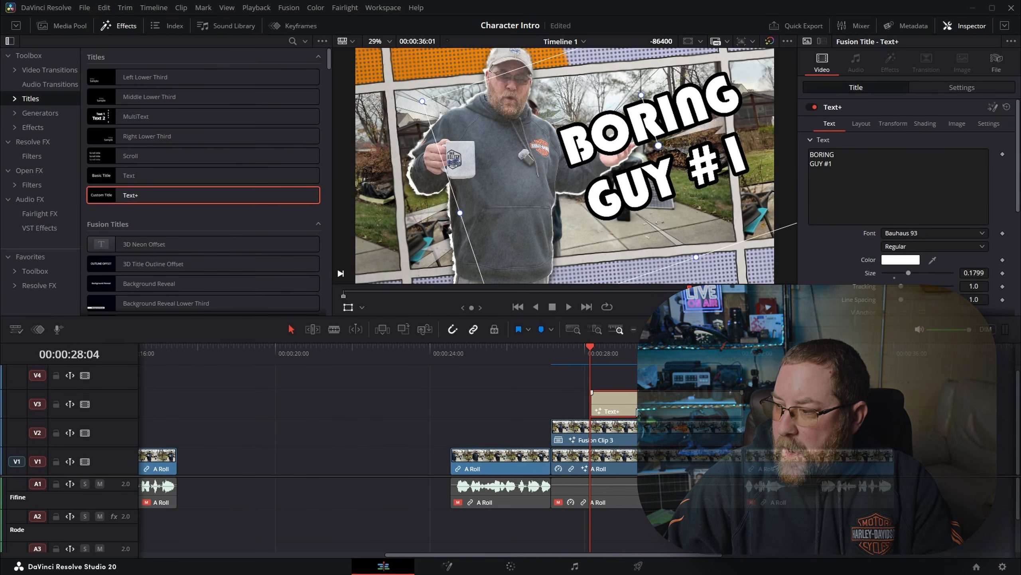
right_click(629, 406)
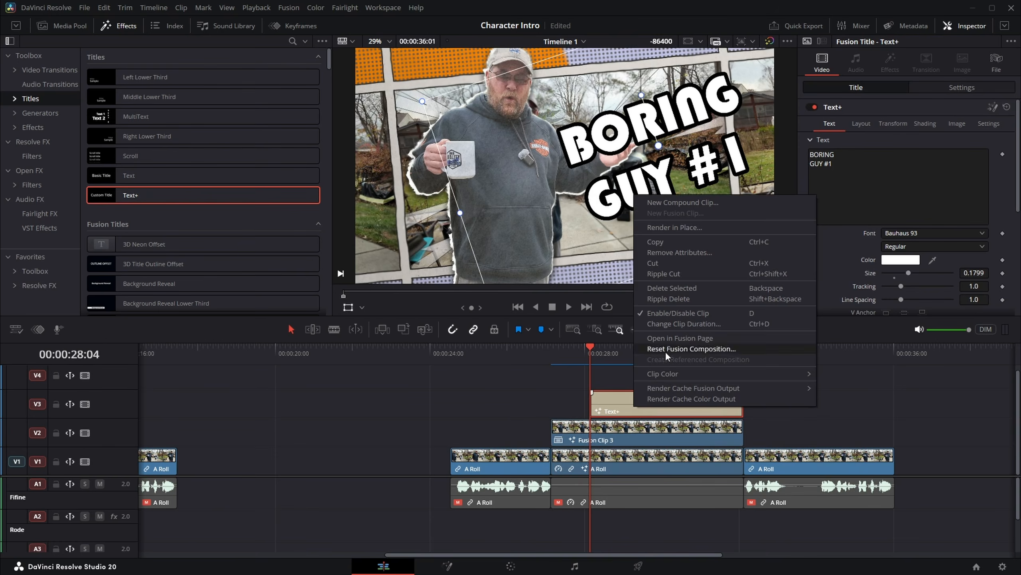
click(663, 337)
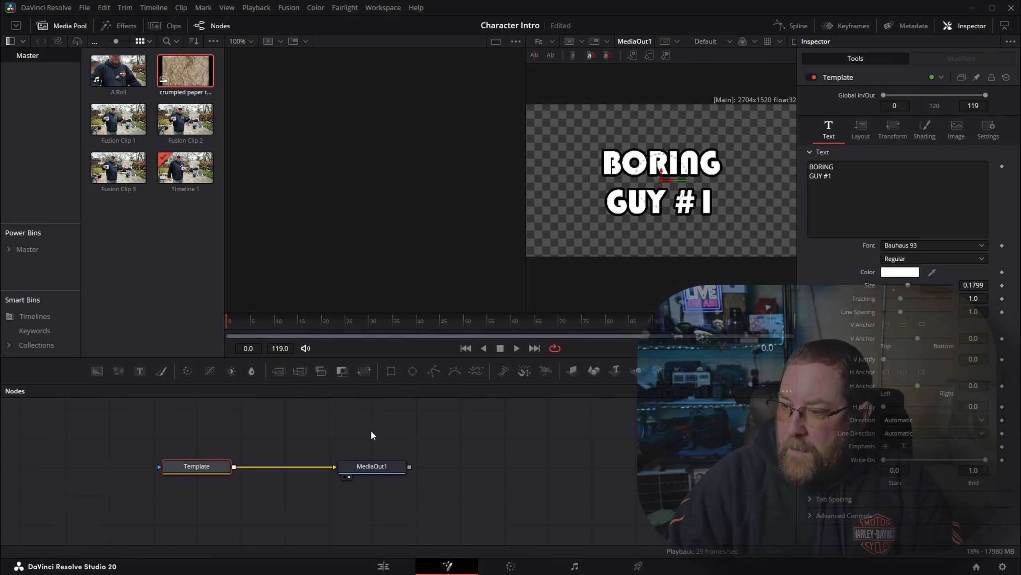
key(ctrl+v)
- Move MediaOut1 farther from Template and arrange the pasted texture nodes above the connection between them
drag(363, 477, 583, 477)
click(455, 483)
drag(276, 416, 466, 450)
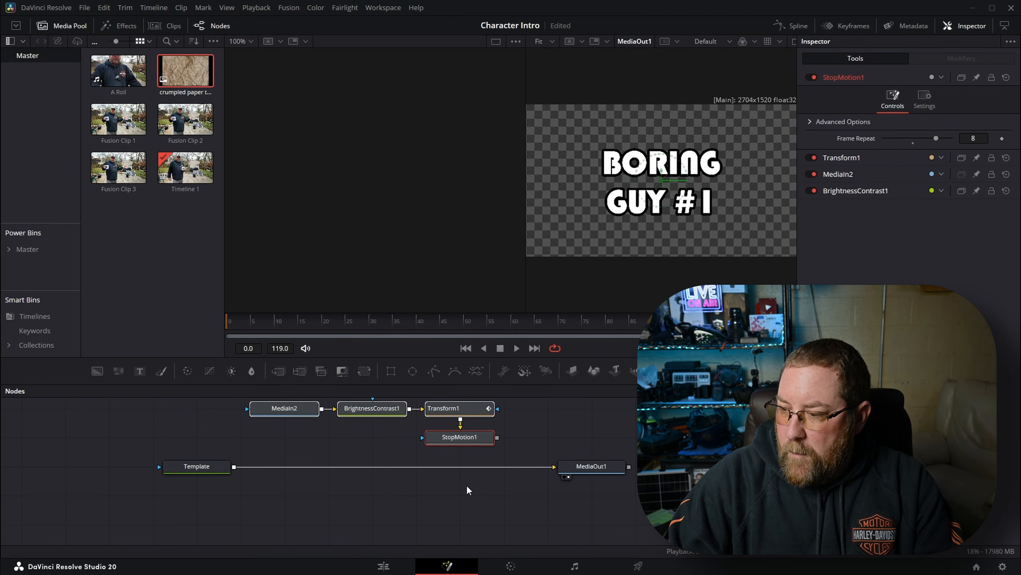
- Merge the StopMotion1 paper texture over the Template text and connect Template as Merge1's mask as well
scroll(468, 490, up, 2)
drag(530, 495, 187, 507)
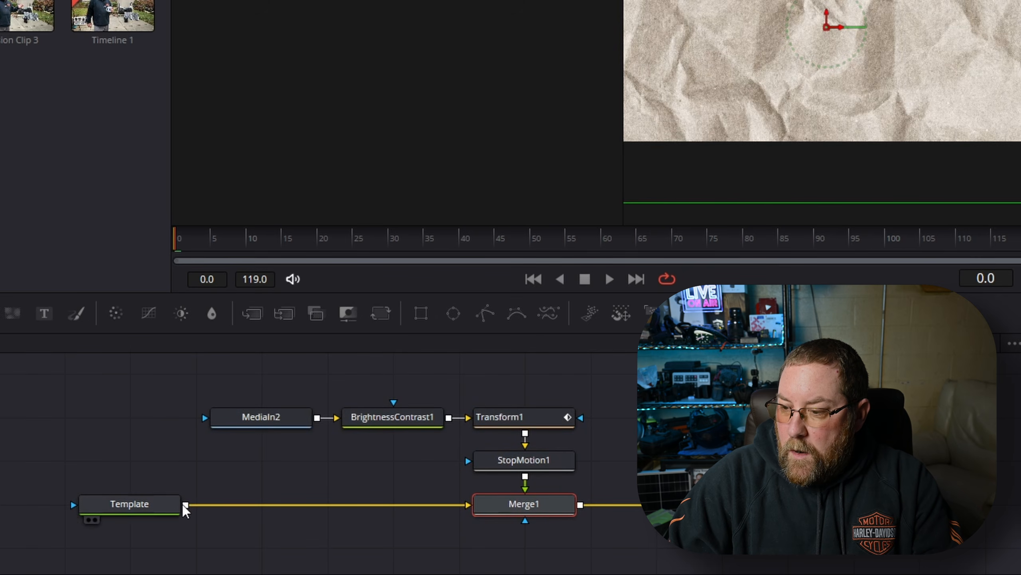
drag(186, 506, 525, 522)
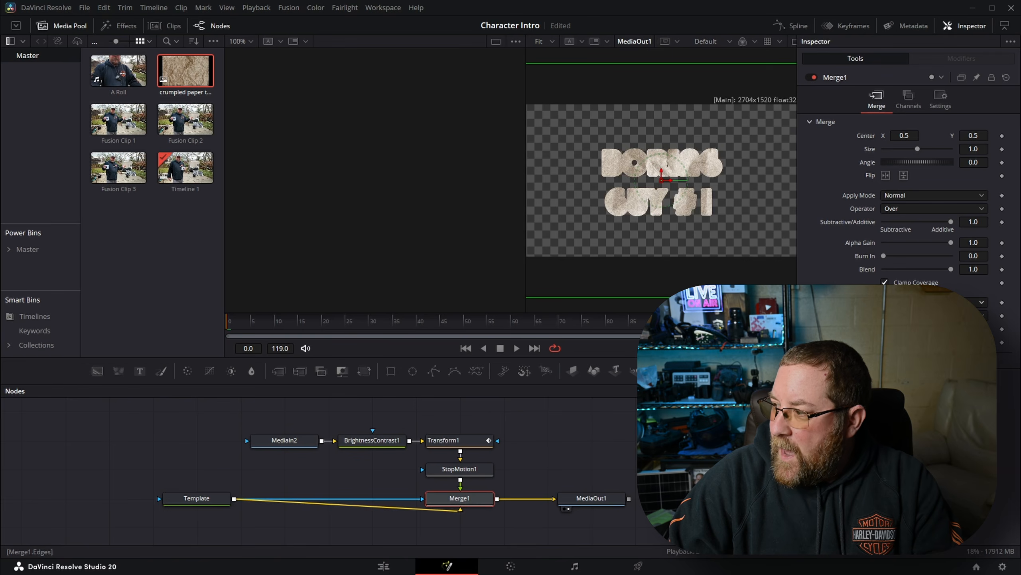
- Reduce Merge1's blend to 0.54, return to the edit timeline and play back the intro with the textured title
drag(972, 269, 943, 269)
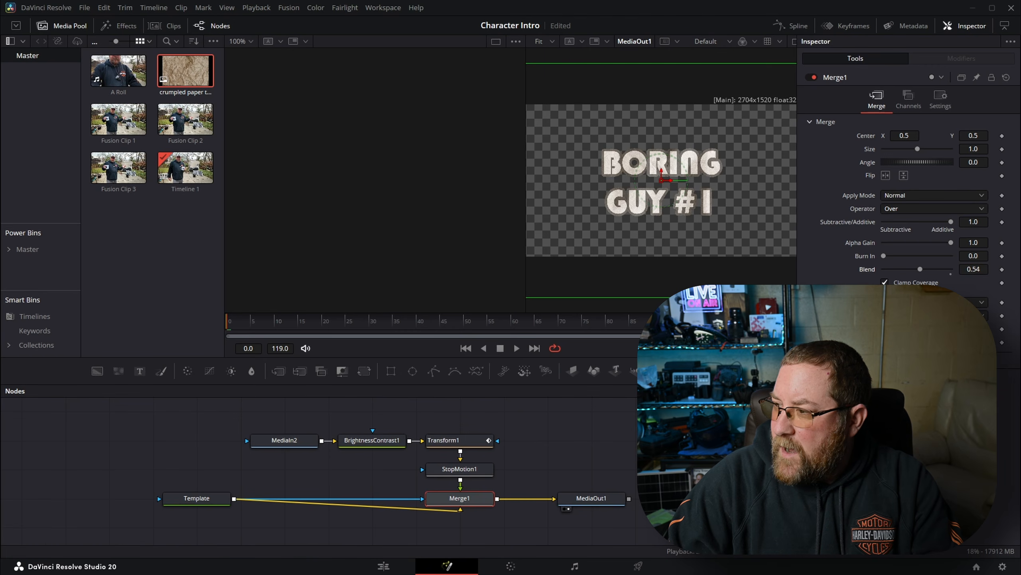
click(385, 565)
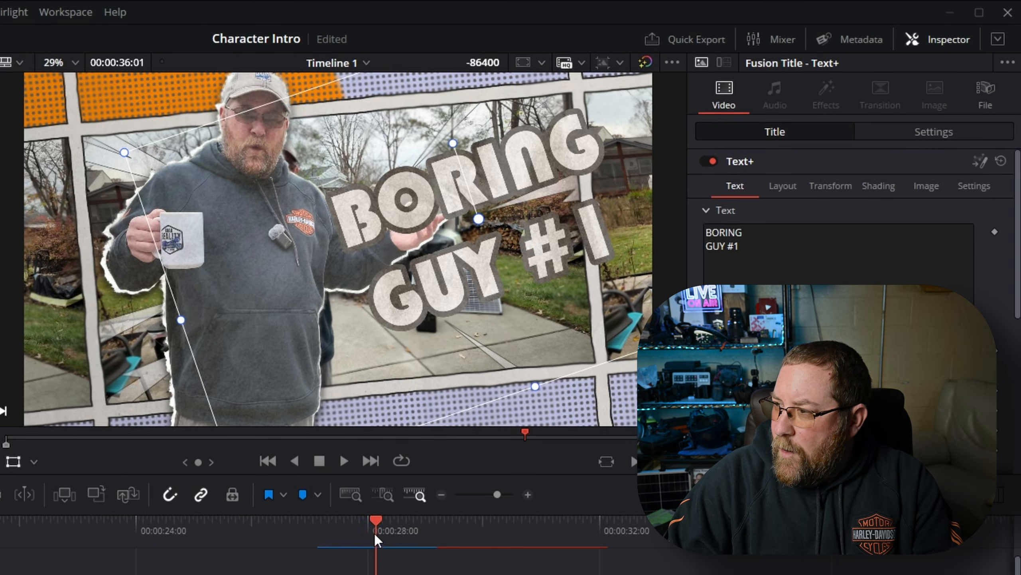
key(space)
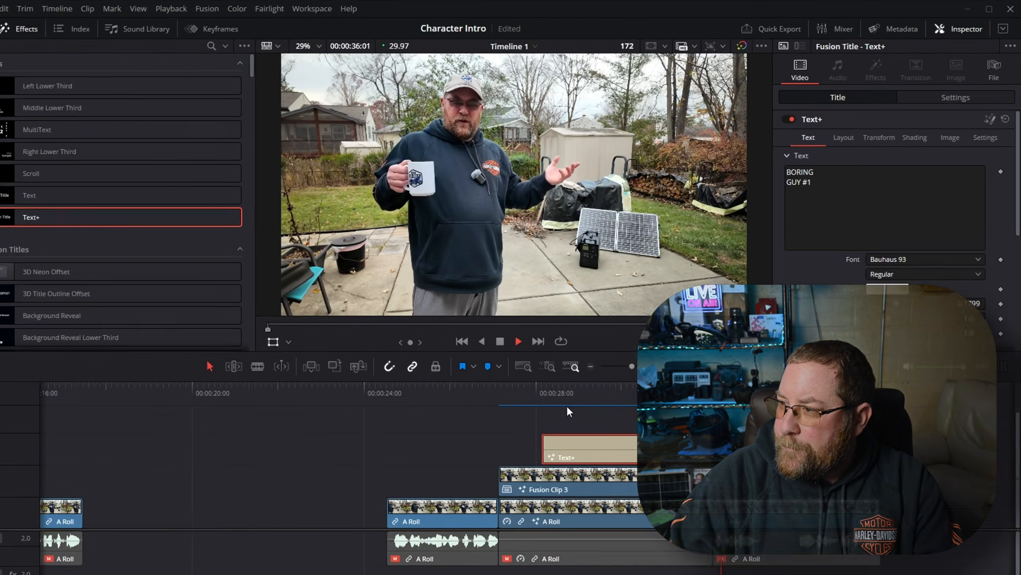
click(476, 390)
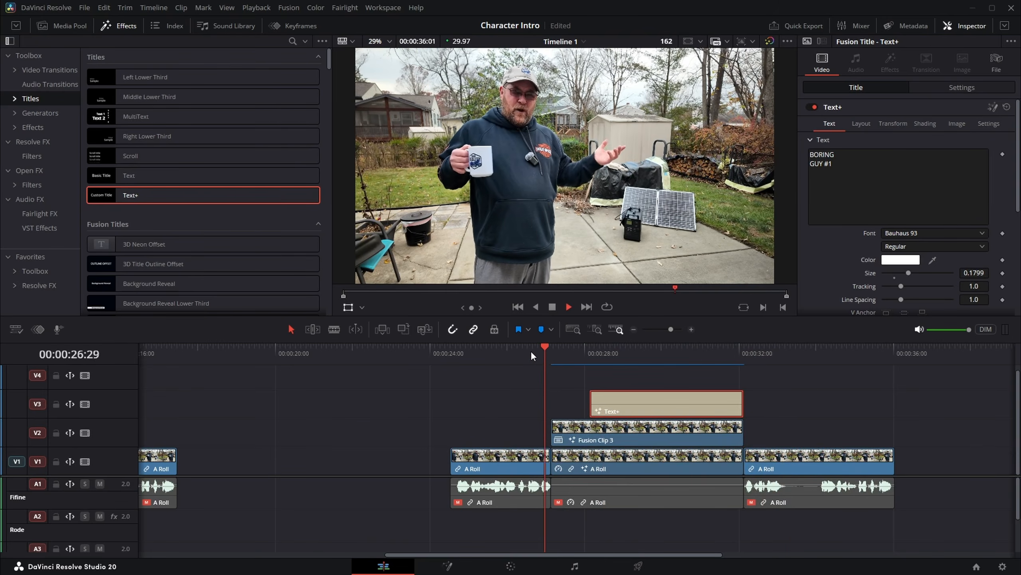
click(725, 346)
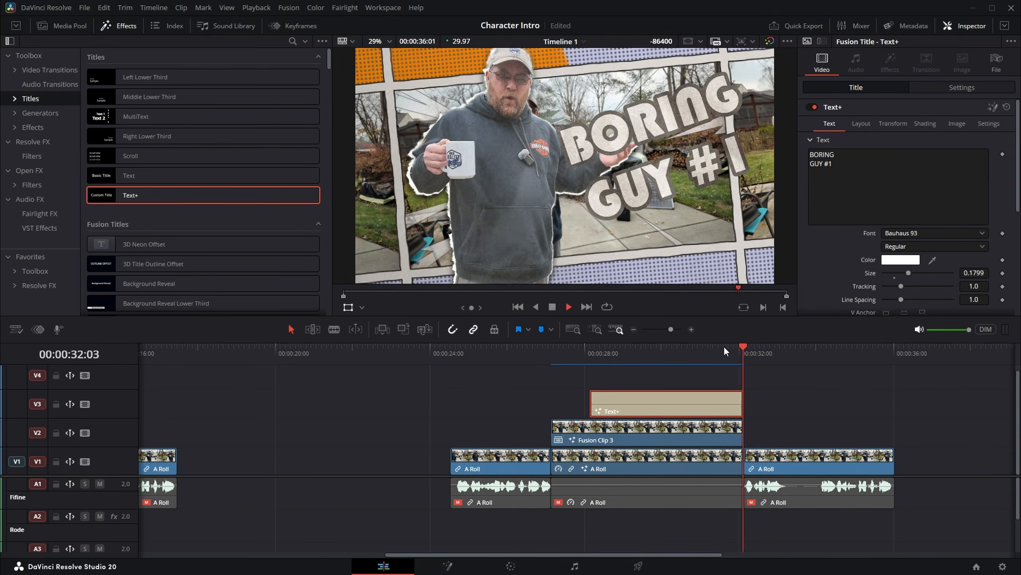
key(space)
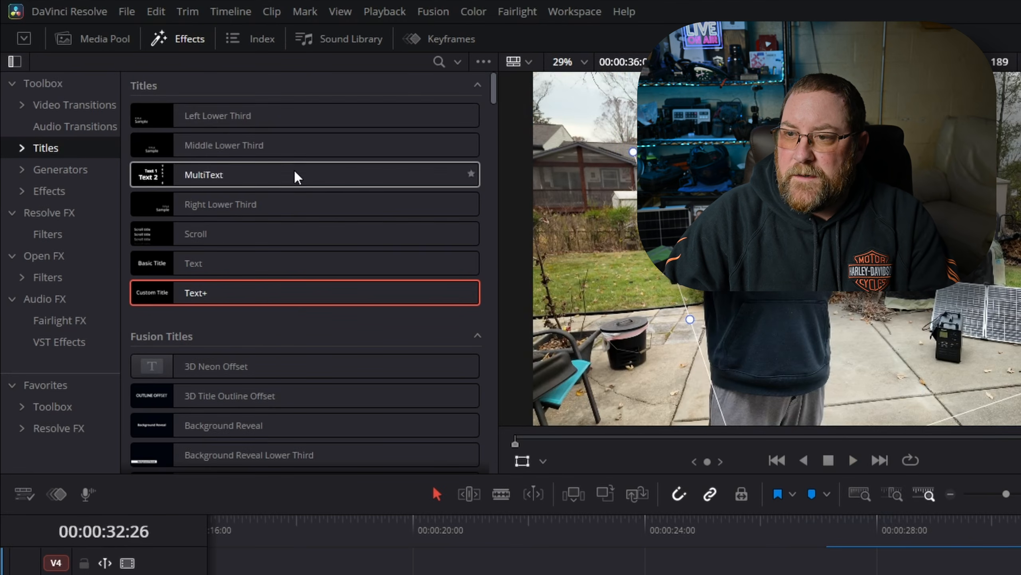
- Search the video transitions for zoom, add Zoom In at the start of Fusion Clip 3 and shorten the transition
click(77, 107)
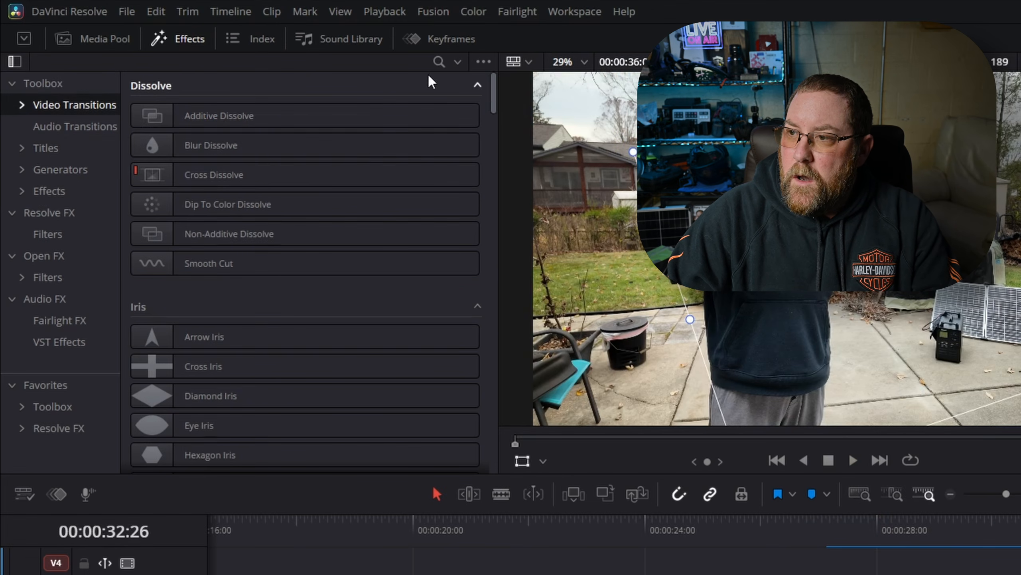
click(438, 61)
text(zoom)
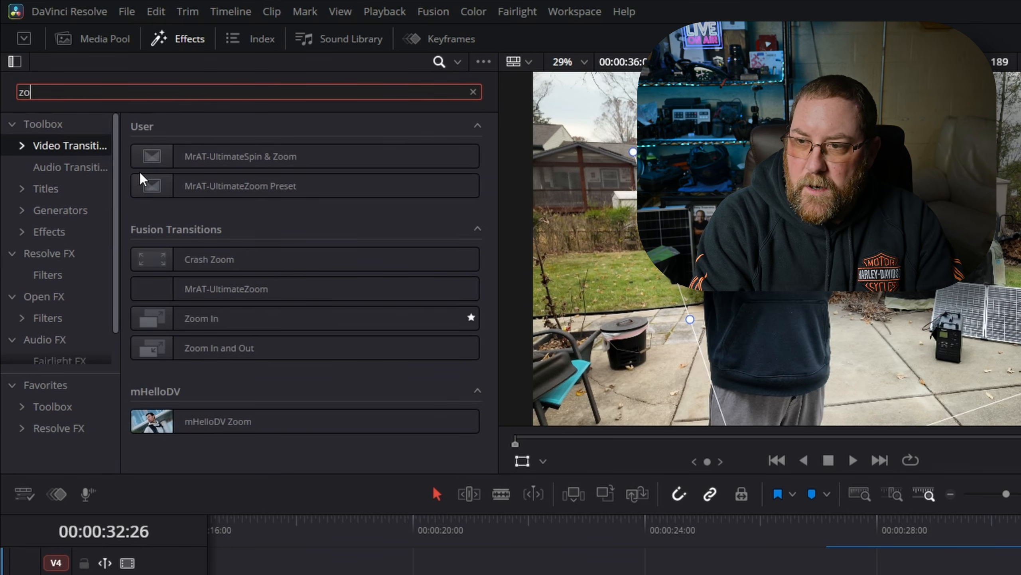
drag(199, 324, 831, 574)
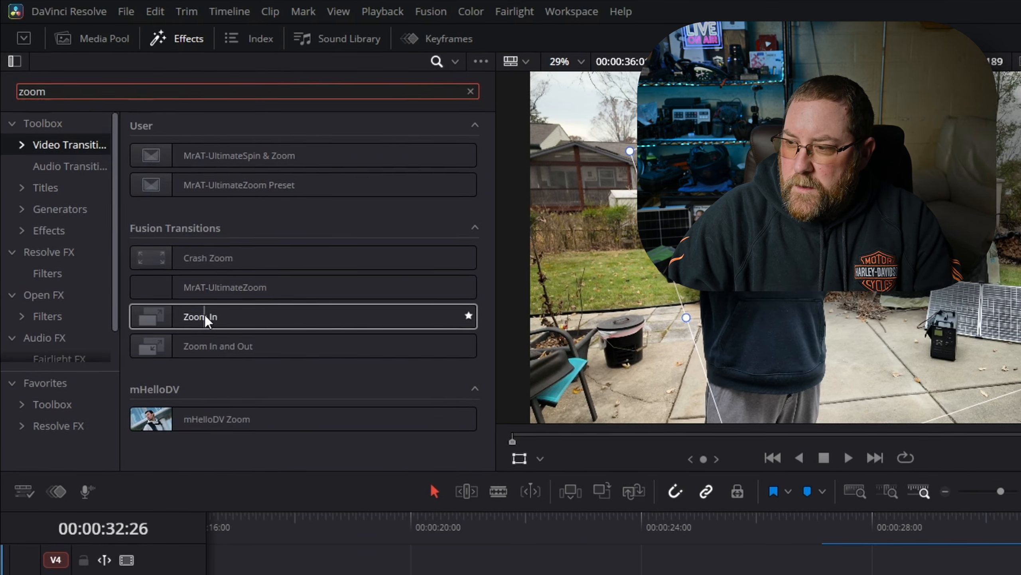
drag(548, 433, 581, 428)
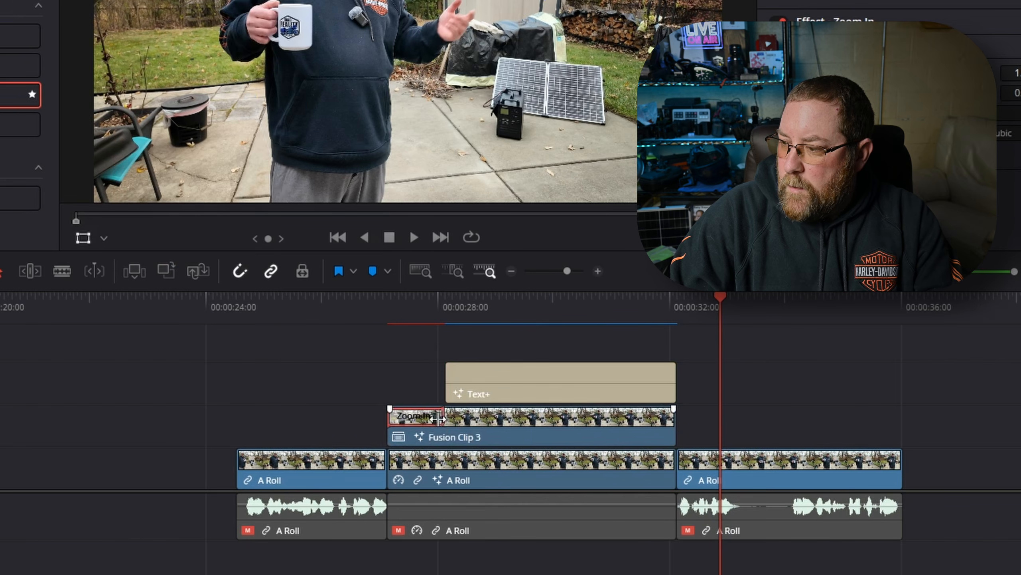
drag(437, 419, 418, 419)
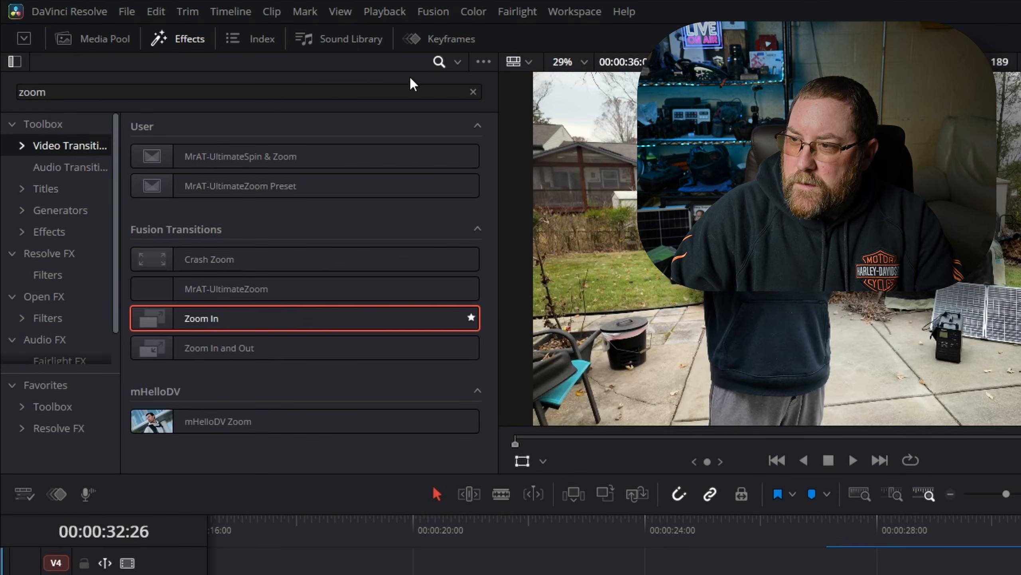
- Add Smooth Cut transitions on V1 at the cuts before and after the middle A Roll clip
click(439, 61)
drag(241, 253, 581, 573)
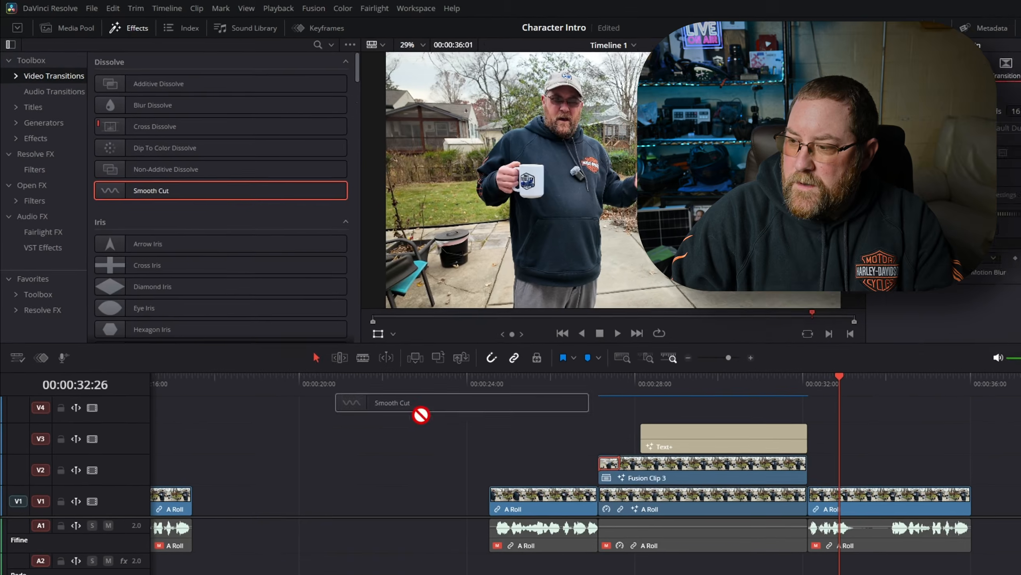
drag(421, 415, 586, 497)
drag(369, 464, 359, 463)
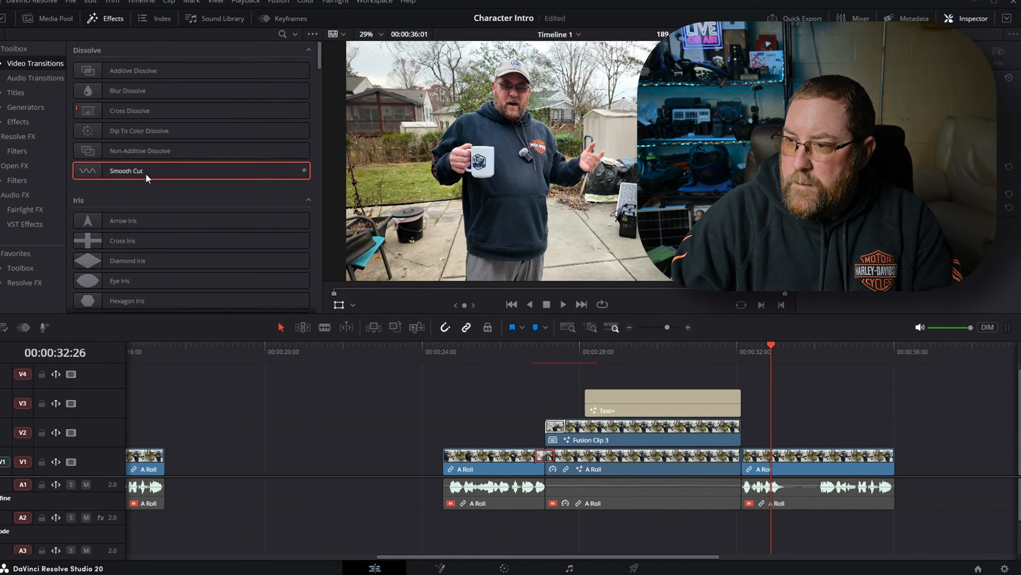
drag(146, 174, 732, 460)
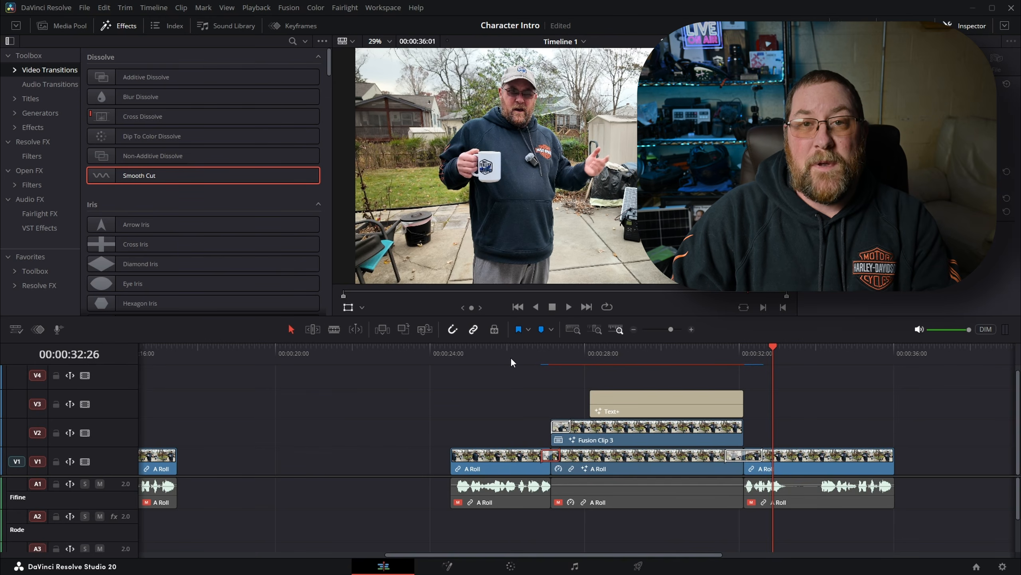
- Play back the start of the intro and shorten Fusion Clip 3's Zoom In transition to 8 frames
click(537, 358)
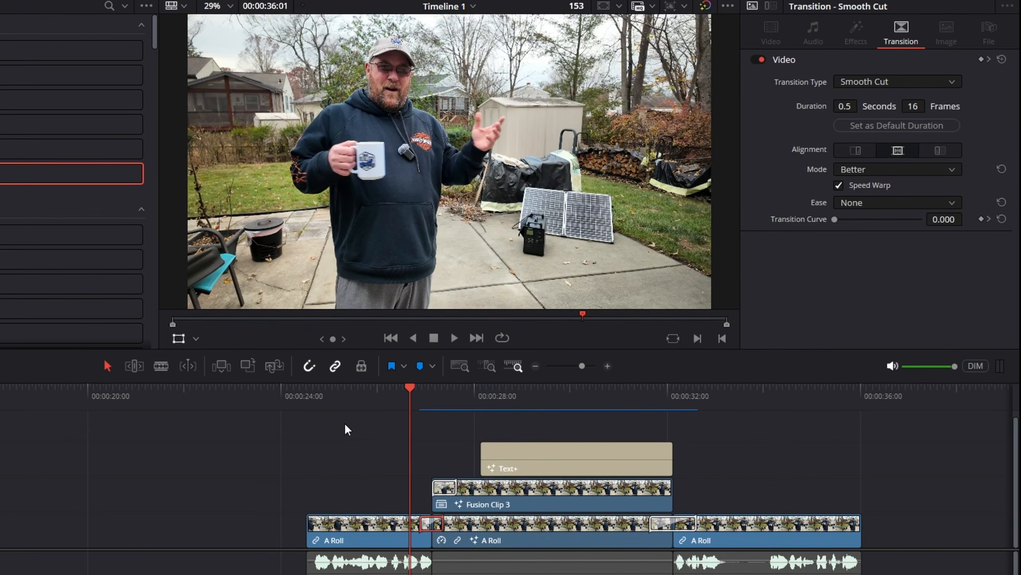
key(space)
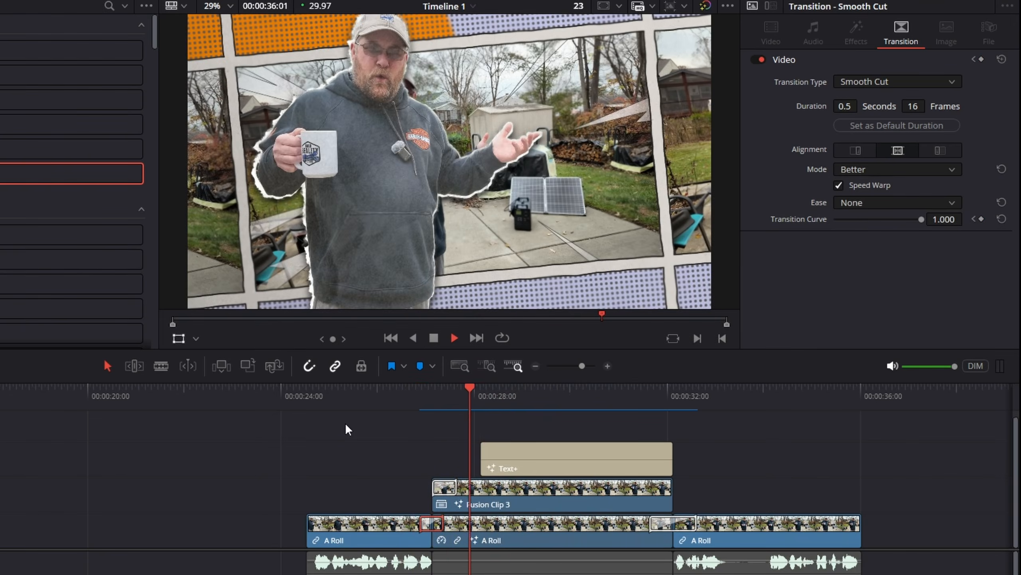
key(space)
drag(457, 488, 443, 489)
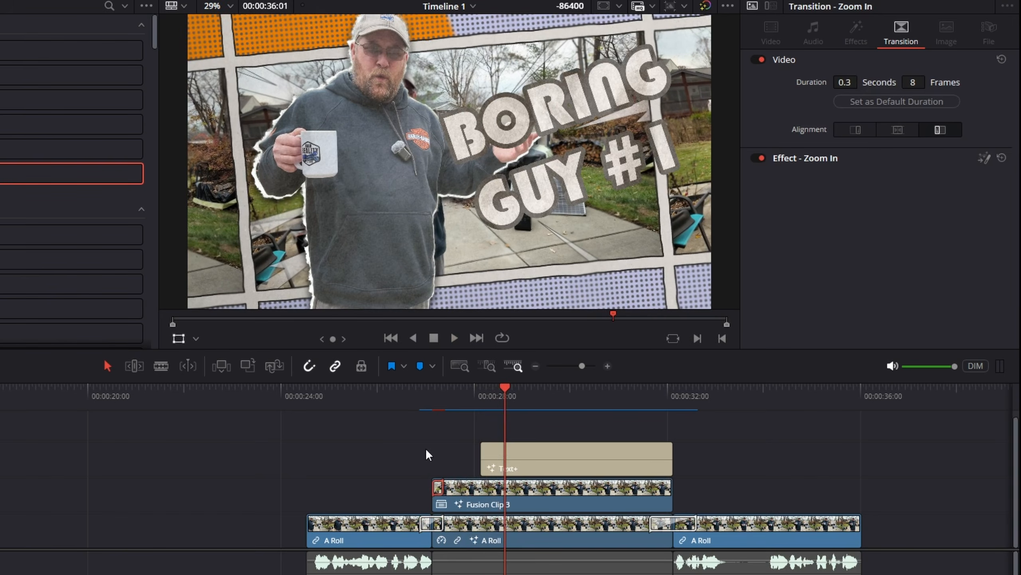
- Shorten the Smooth Cut at the start of the middle A Roll clip to 10 frames and play back the intro
click(389, 399)
key(space)
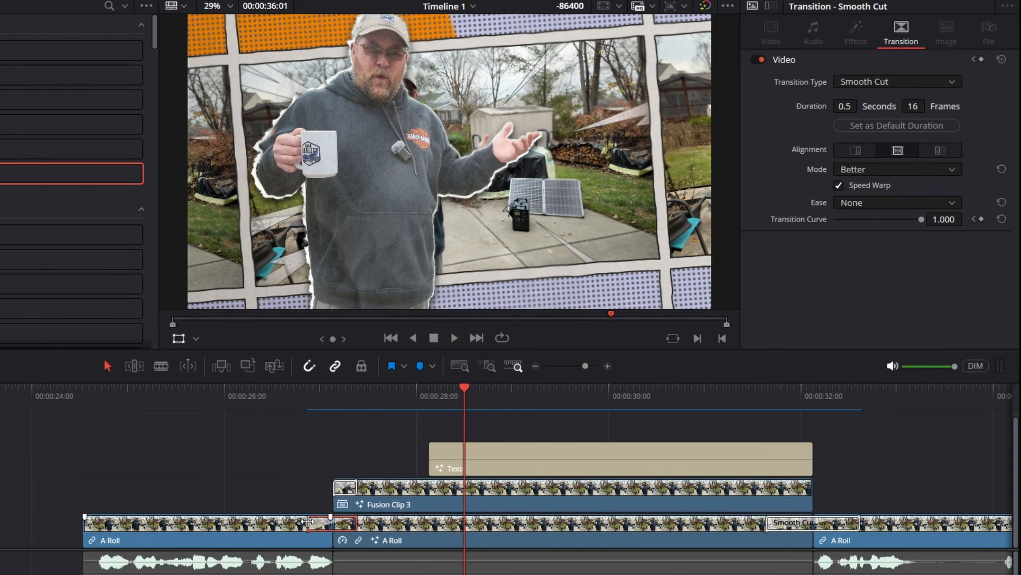
drag(325, 524, 319, 525)
key(space)
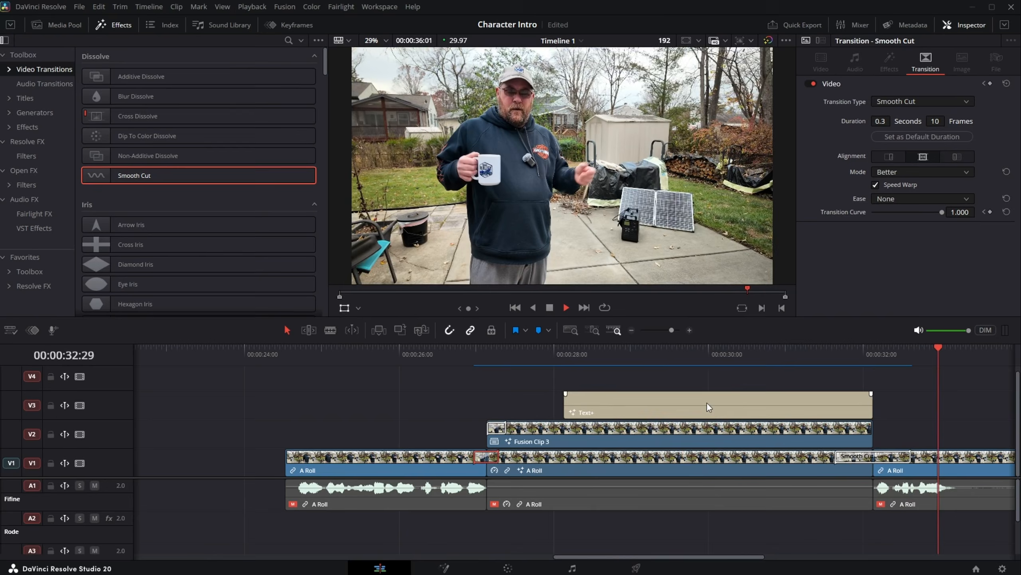
key(space)
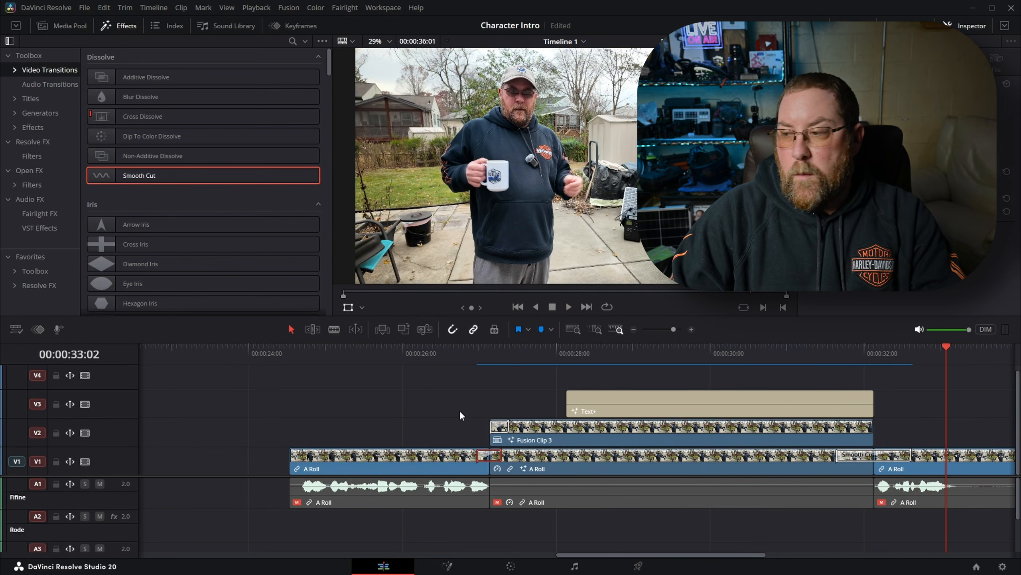
- Search the video transitions for paint, add Paint On at the start of the Text+ clip and lengthen it to 60 frames
scroll(483, 413, down, 2)
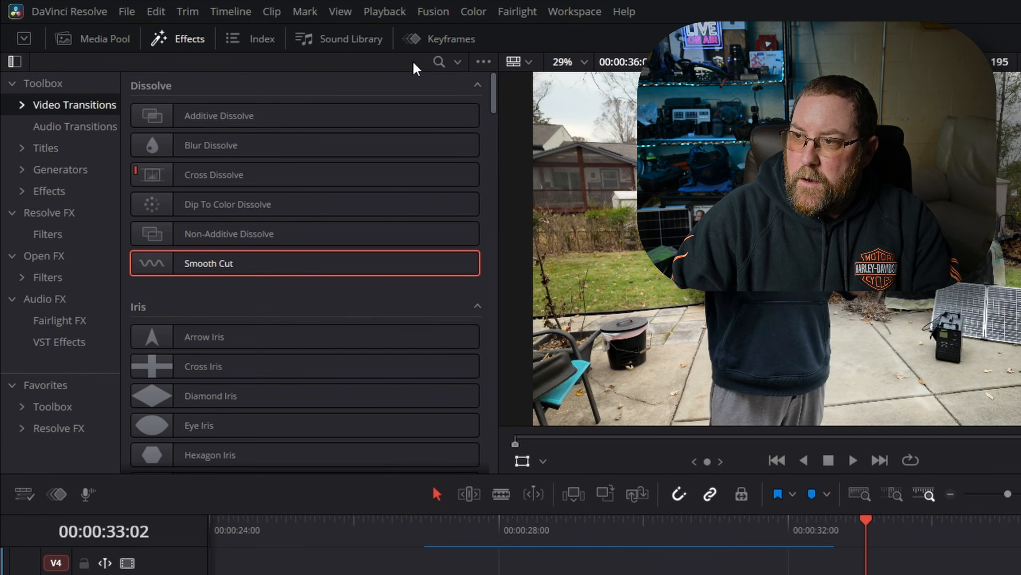
click(438, 61)
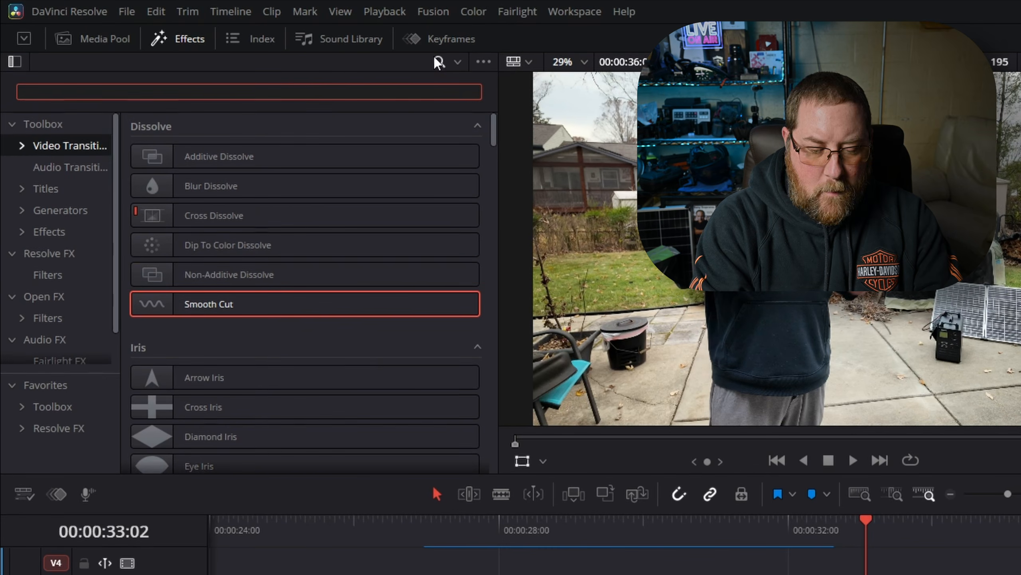
text(paint)
mouse_move(187, 145)
mouse_down()
mouse_move(174, 175)
mouse_move(519, 574)
mouse_up()
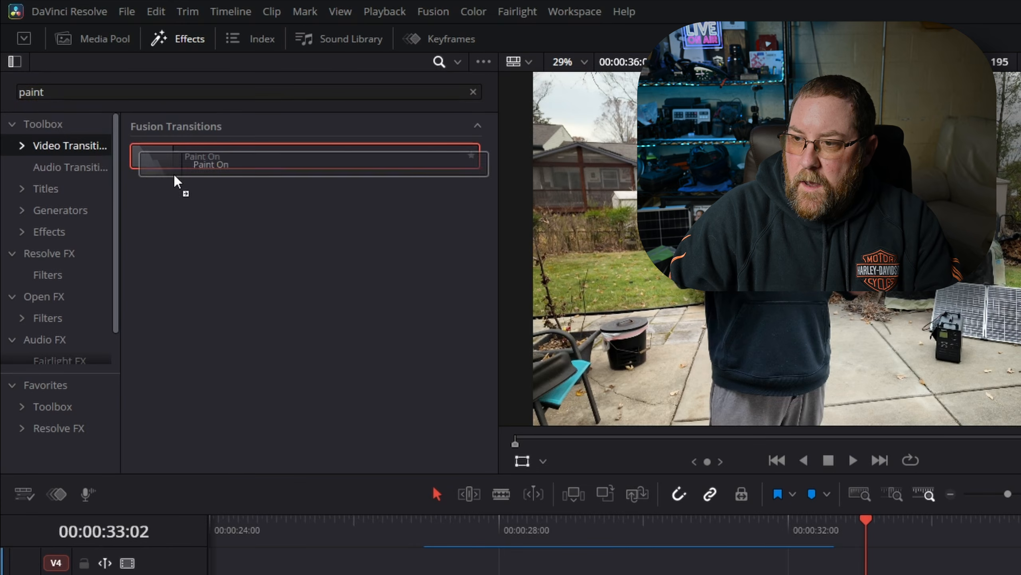
drag(427, 496, 423, 490)
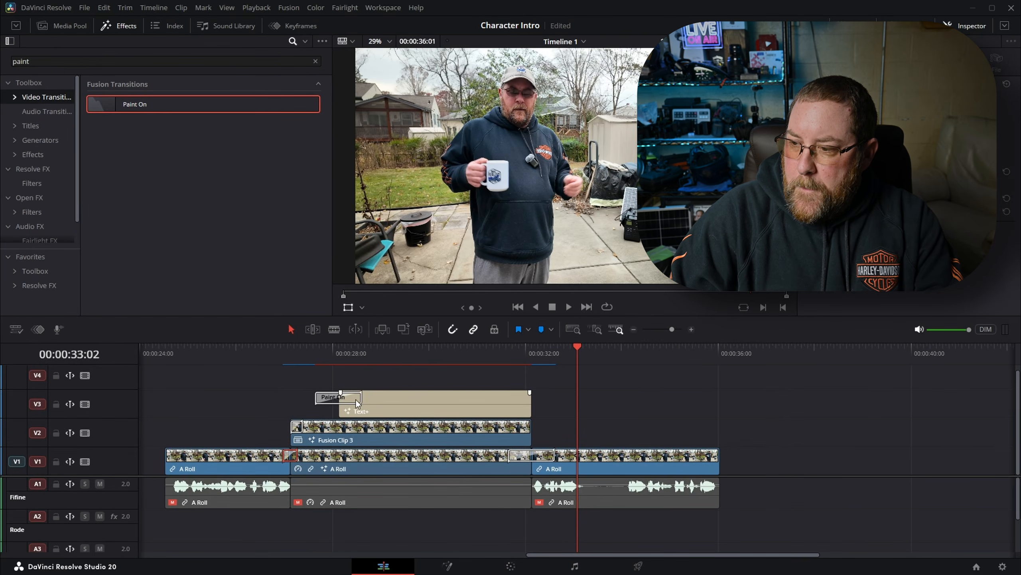
drag(364, 401, 387, 405)
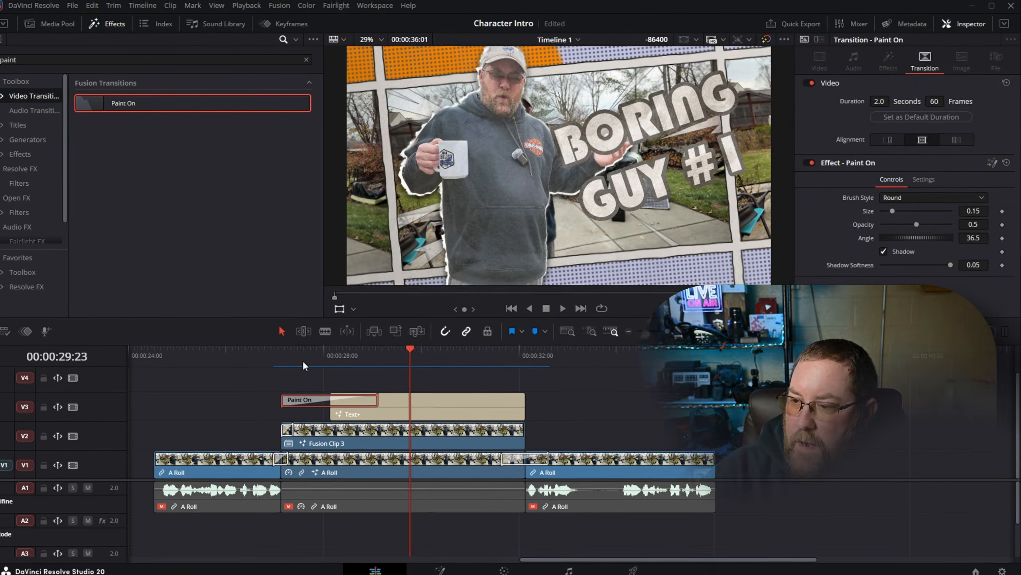
- Preview the title's Paint On reveal, then set its brush style to Streaky 1 and its angle to -13.07
click(306, 357)
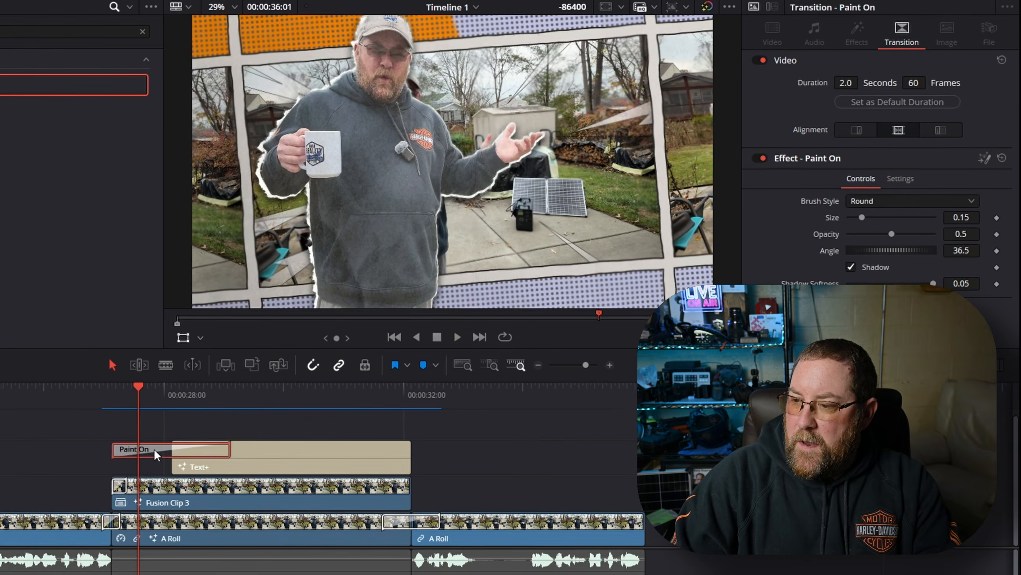
click(174, 397)
drag(175, 397, 154, 397)
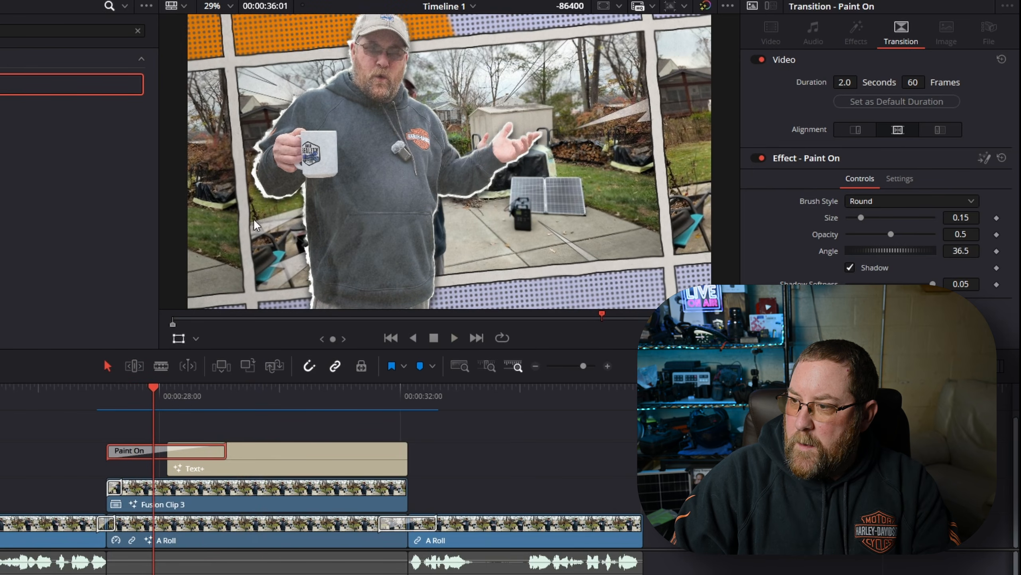
click(168, 397)
click(179, 402)
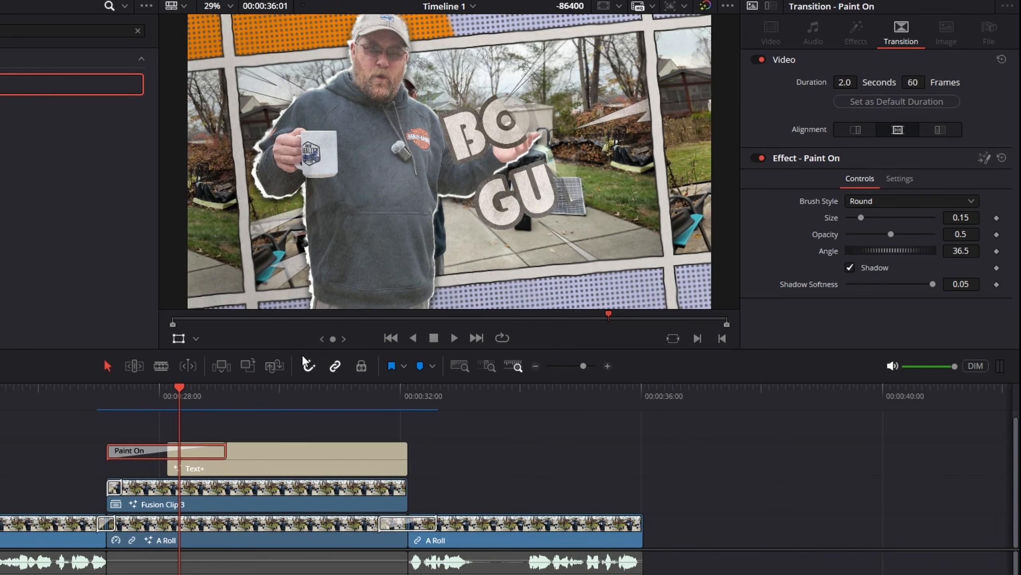
click(868, 202)
click(889, 250)
click(883, 203)
click(877, 246)
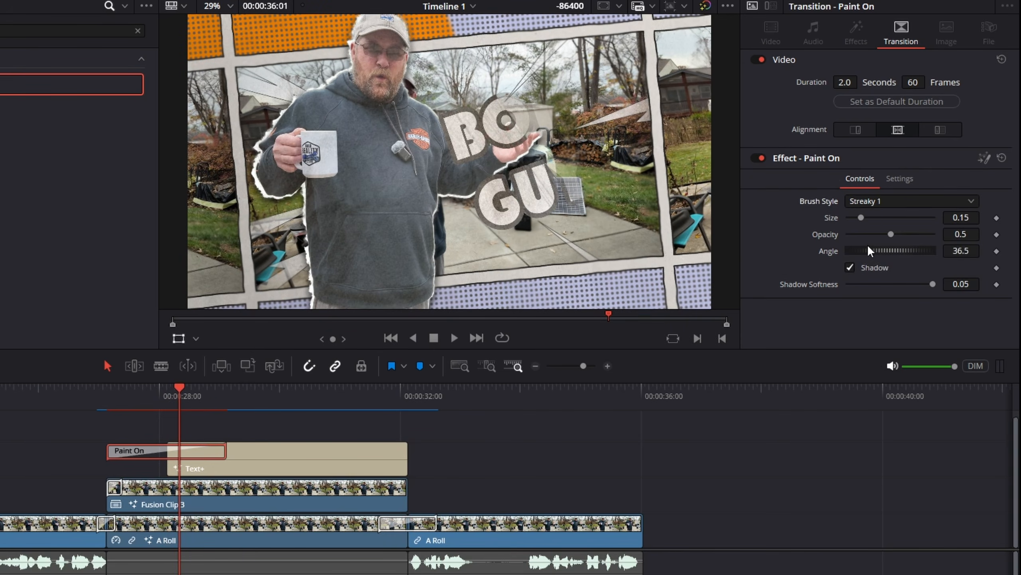
drag(887, 250, 837, 261)
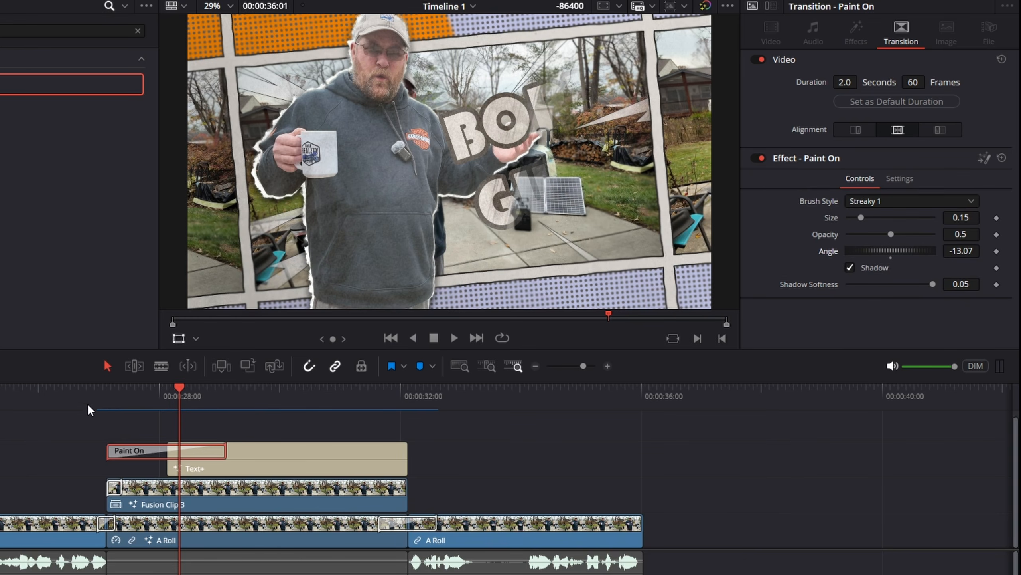
click(76, 395)
key(space)
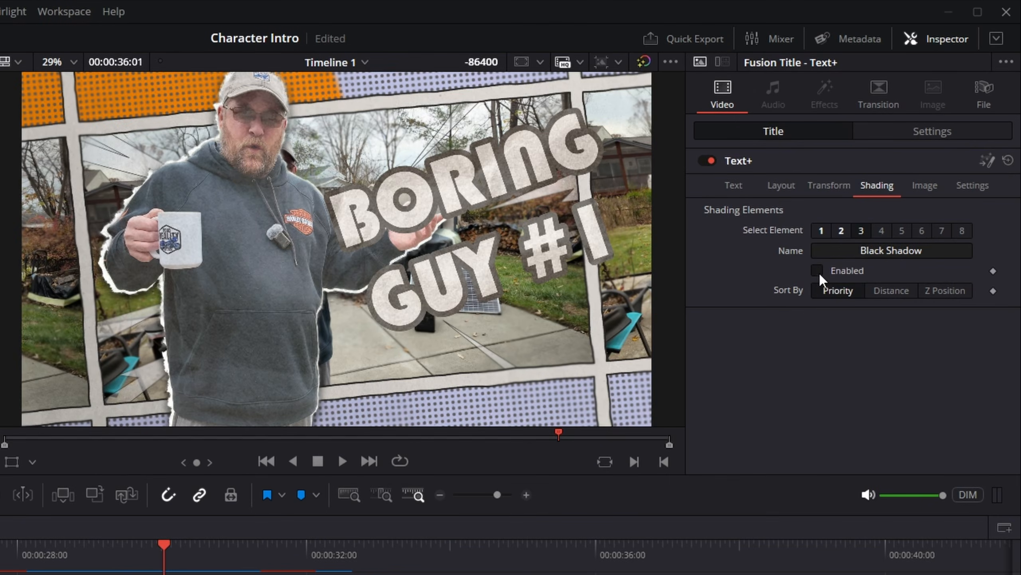
- Apply the Drop Shadow effect to the Text+ title in place of its Black Shadow shading, with a drop distance of 0.027
click(819, 272)
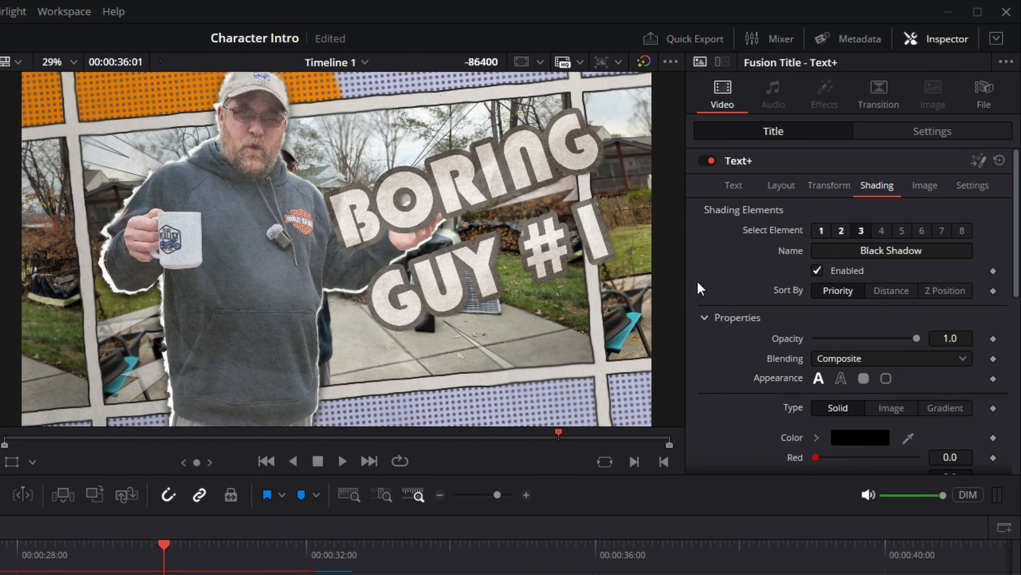
click(818, 270)
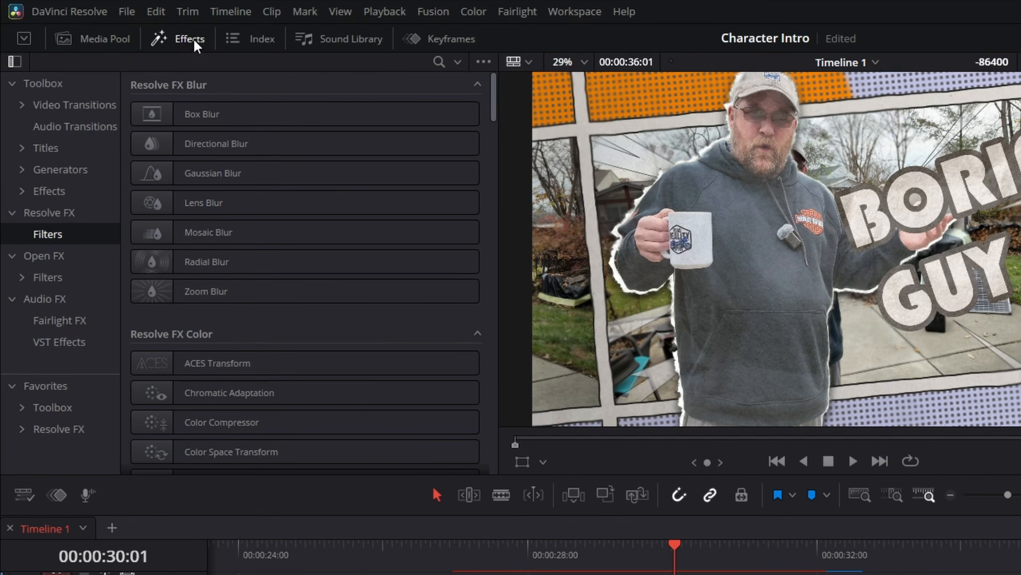
click(132, 26)
click(132, 26)
click(438, 64)
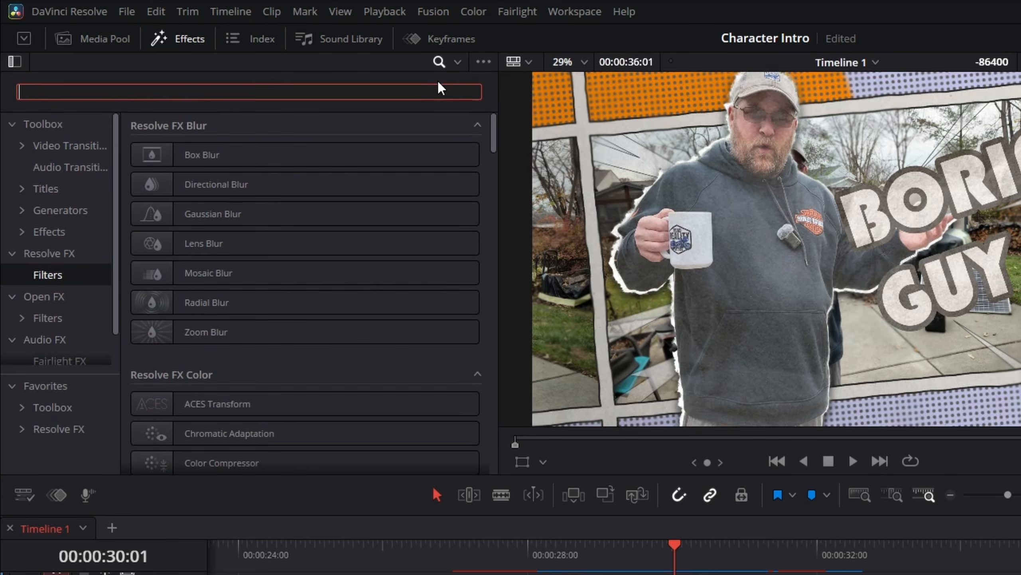
text(drop)
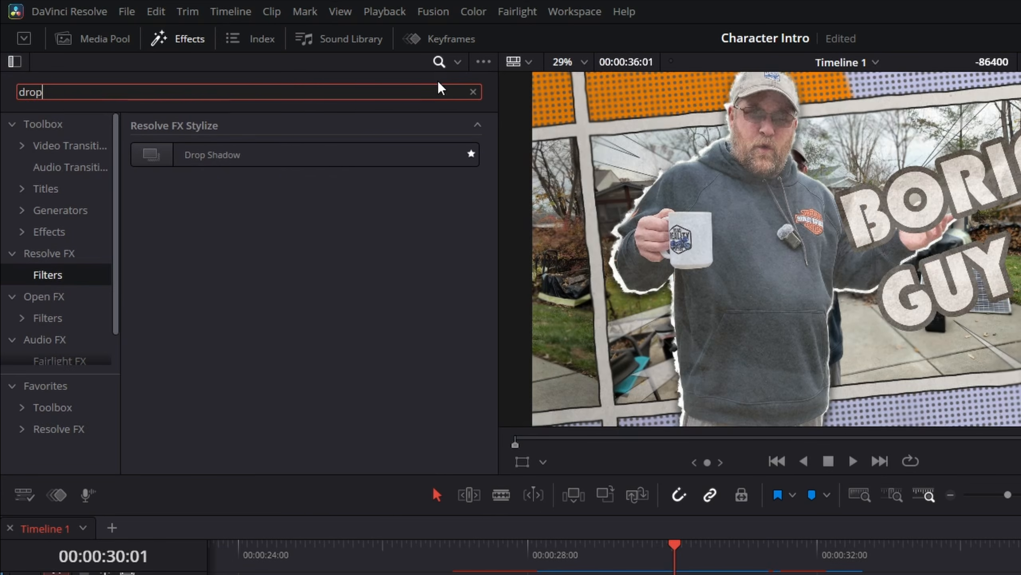
drag(210, 157, 673, 574)
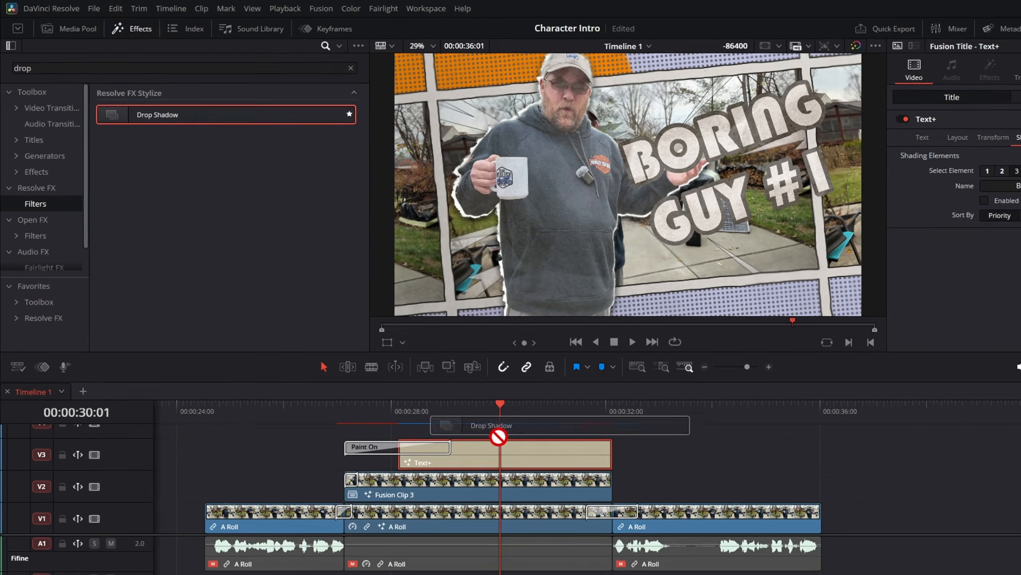
drag(499, 437, 514, 450)
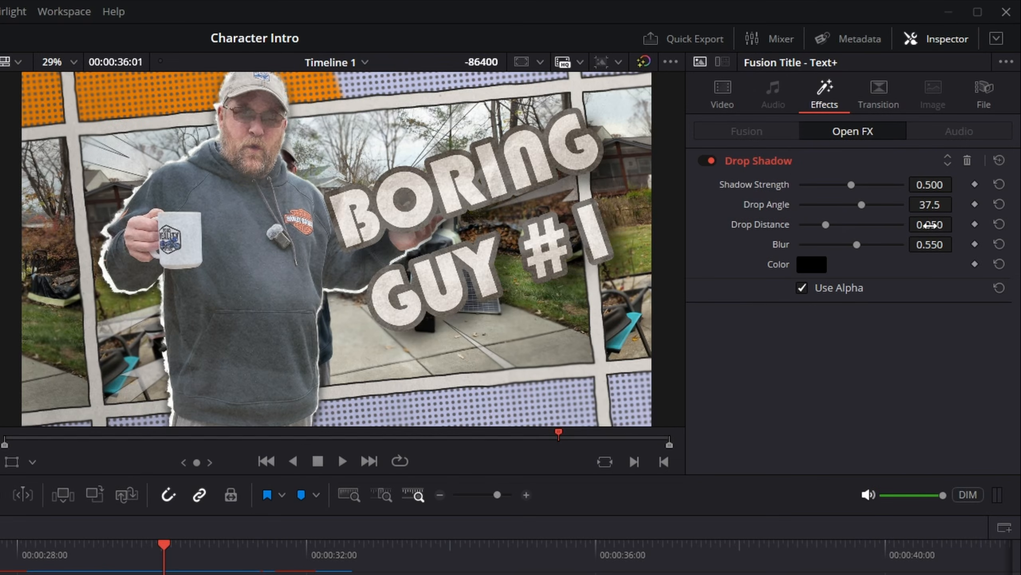
drag(930, 226, 911, 226)
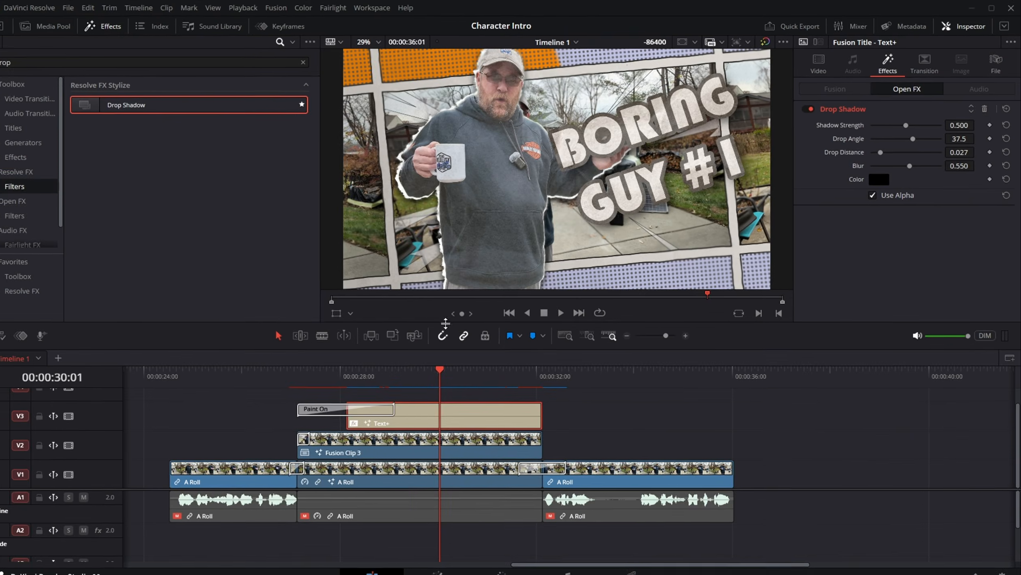
- Open the middle A Roll clip in Fusion, search the templates for poster and insert Posterize between MediaIn1 and MediaOut1
right_click(434, 468)
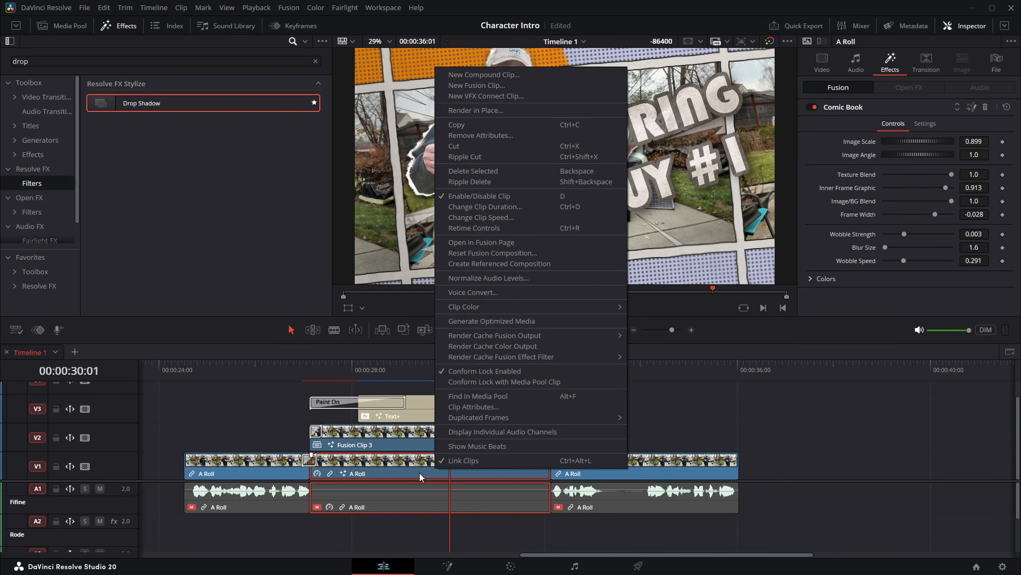
click(482, 242)
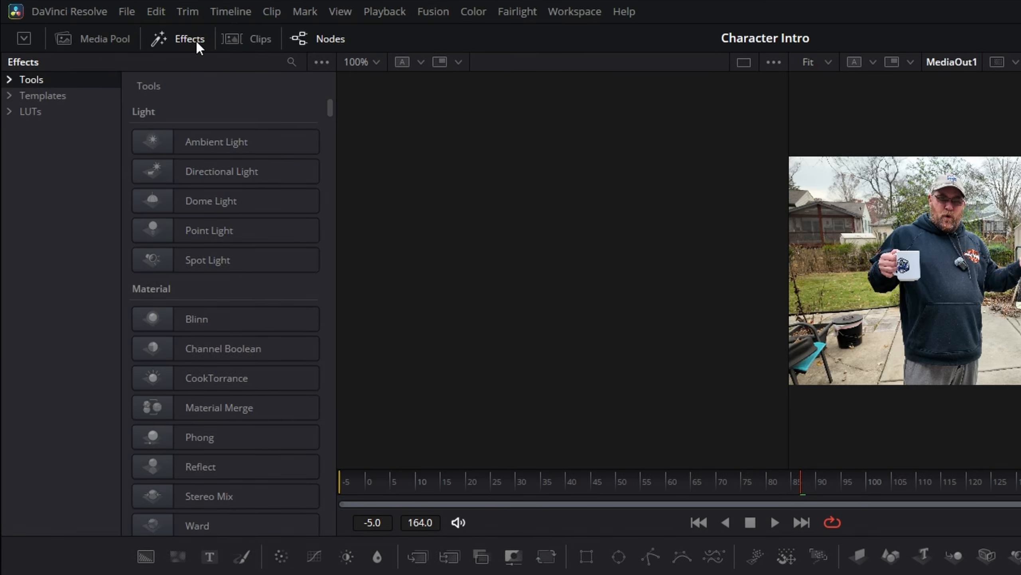
click(196, 42)
click(196, 42)
click(39, 97)
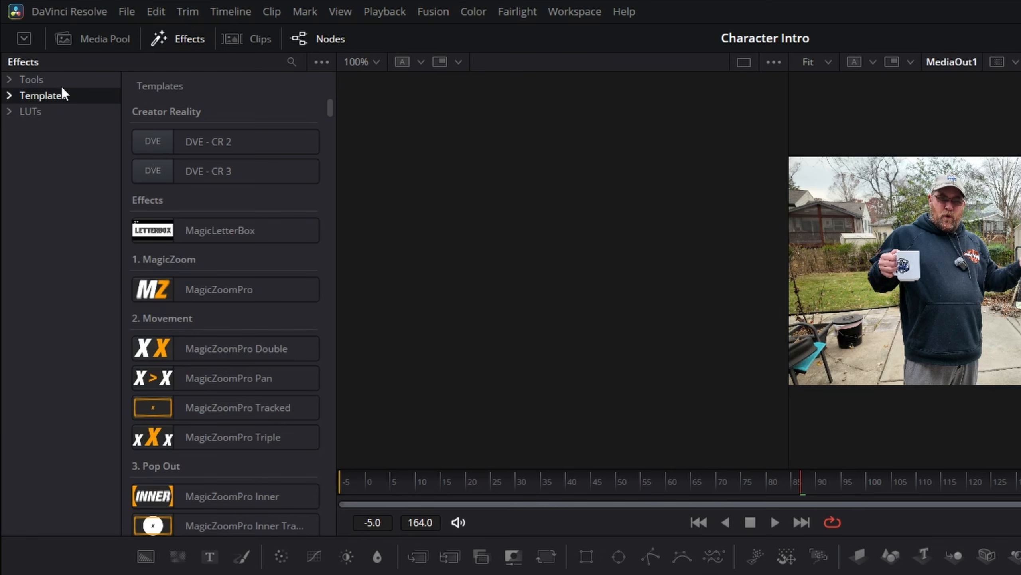
click(291, 63)
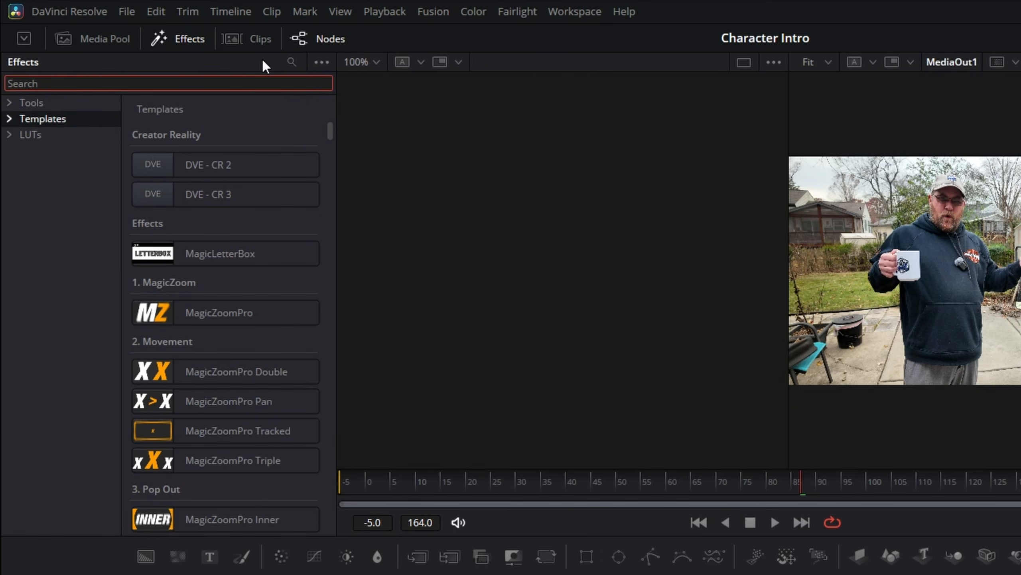
text(poster)
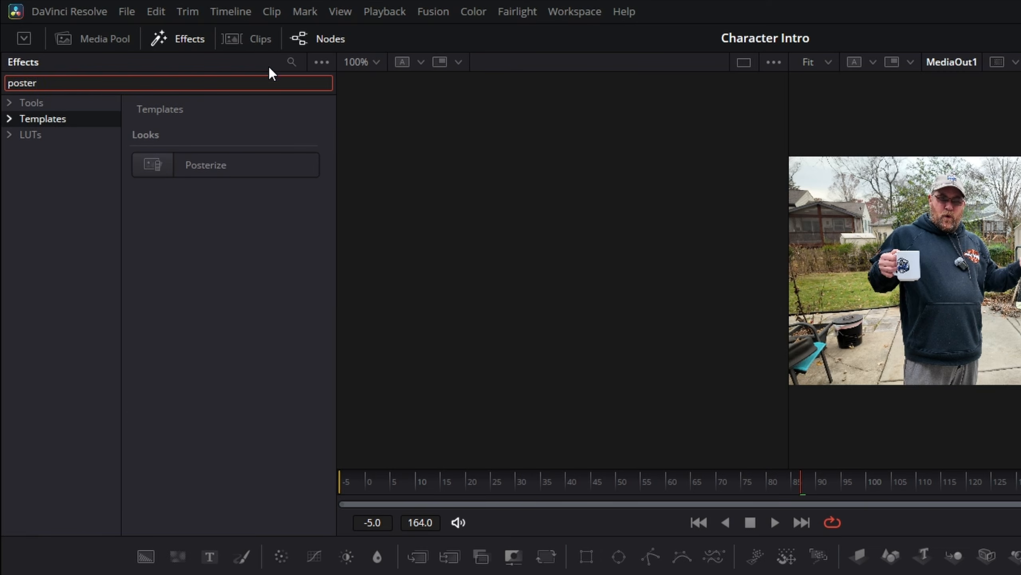
drag(229, 168, 287, 415)
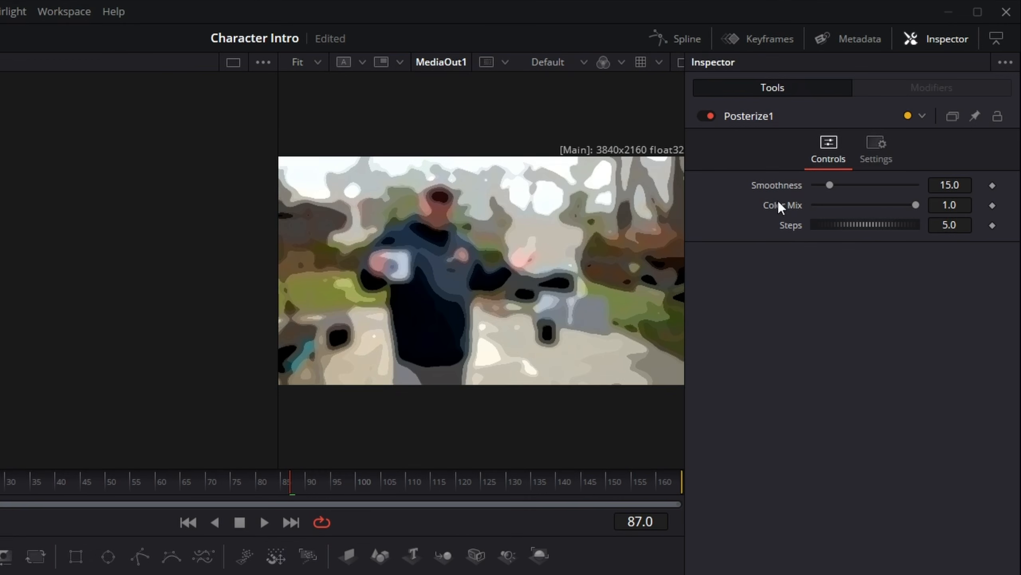
- Set Posterize1's smoothness to 2.0 and return to the edit timeline with the playhead ahead of the freeze frame
drag(828, 186, 818, 185)
double_click(952, 185)
text(2)
key(Tab)
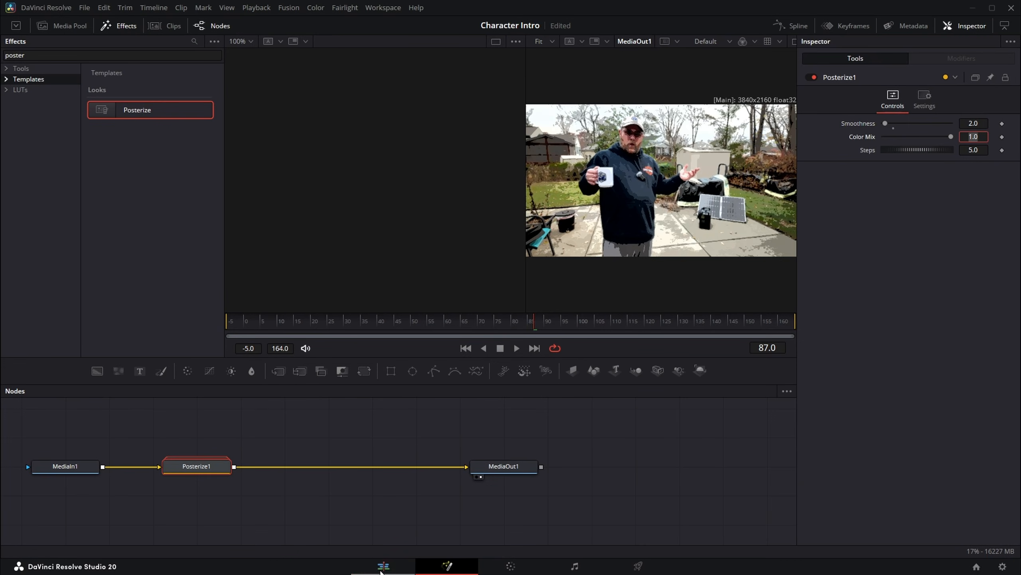
key(shift+4)
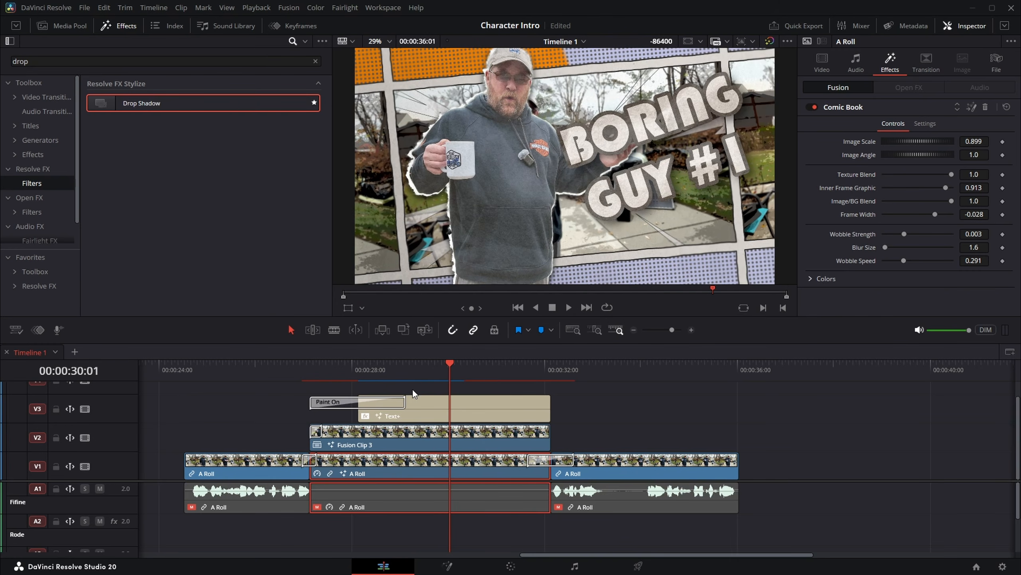
click(264, 369)
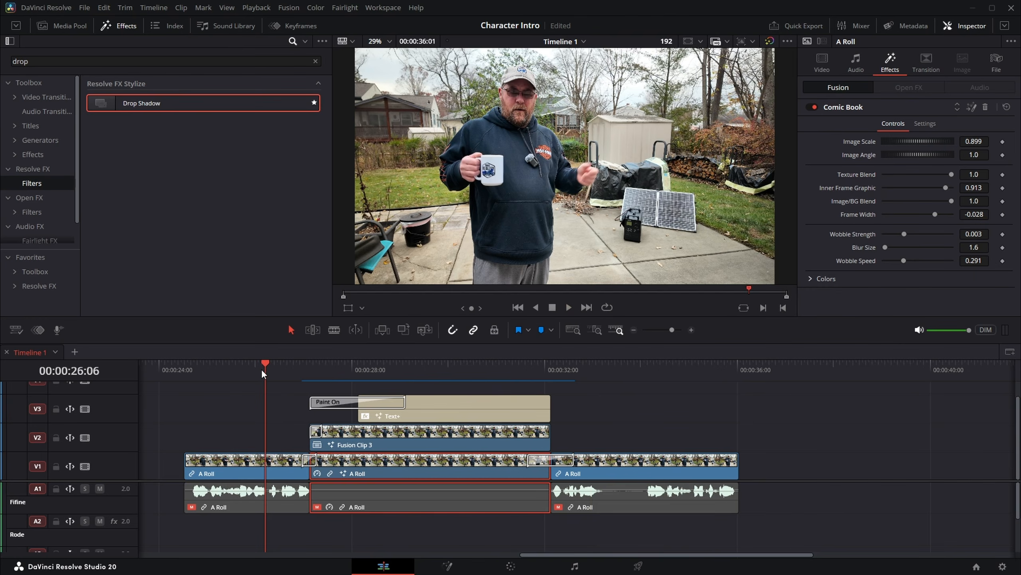